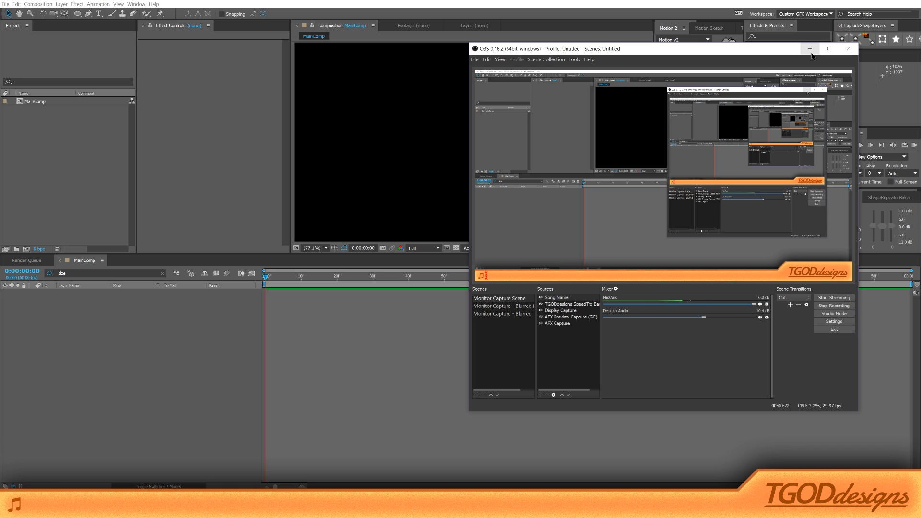
Minimise the recording window and delete the MainComp composition from the project
left_click(811, 51)
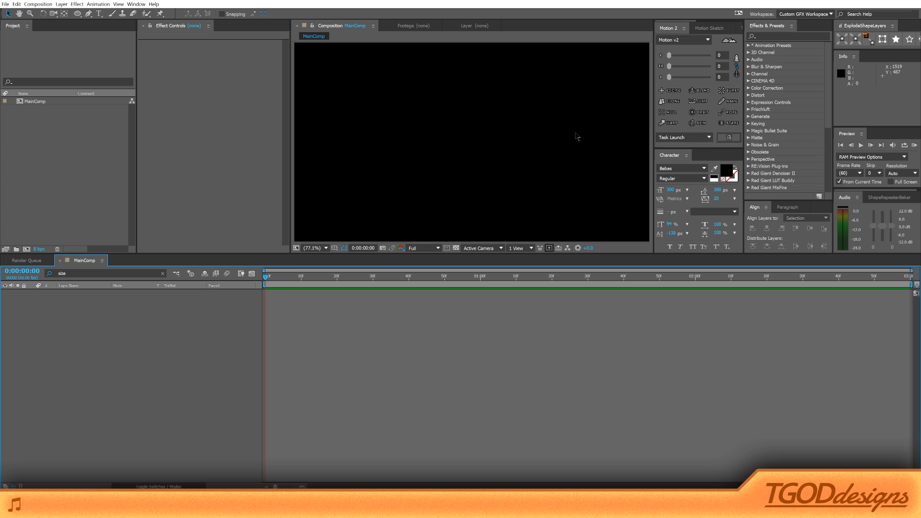
left_click(67, 140)
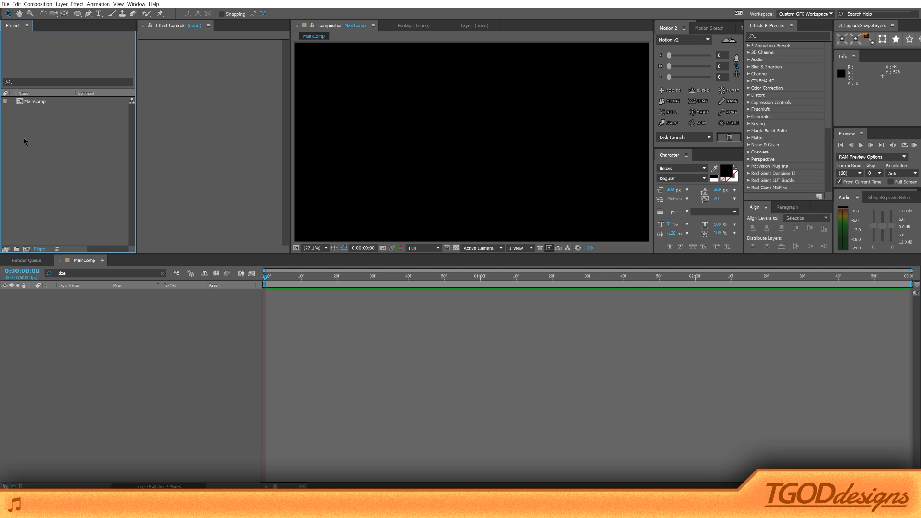
left_click(37, 100)
key("Delete")
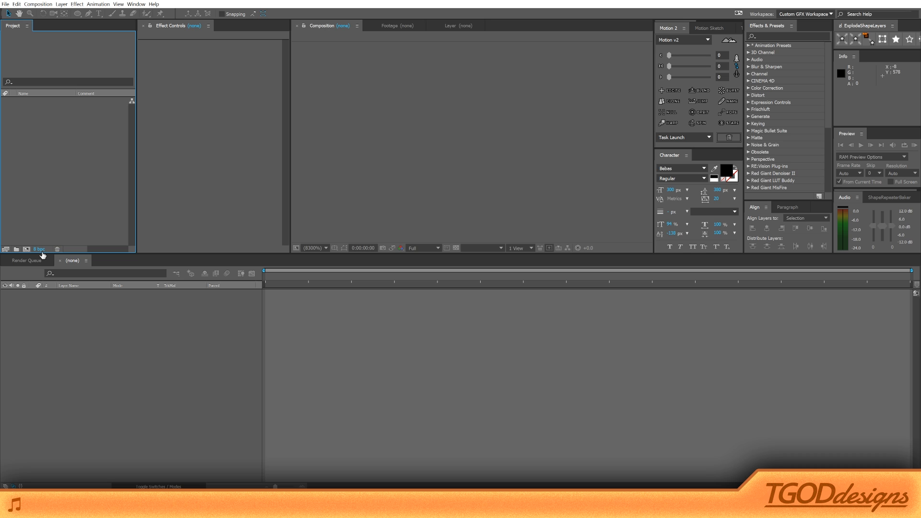
Start a new composition and name it "Circular Wipe Bad Boii"
left_click(27, 250)
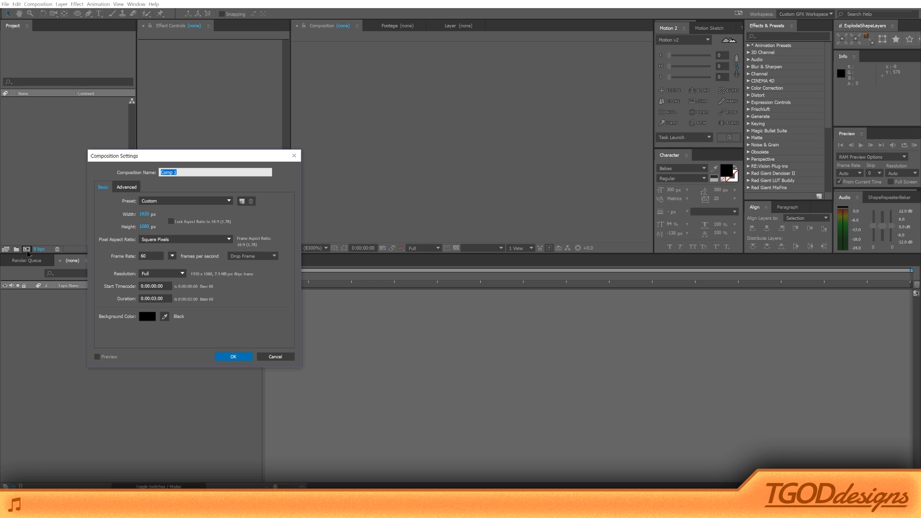
type("Circular Wipe Bad Boii")
Set the new composition's width and height to 2000 px each
left_click(144, 218)
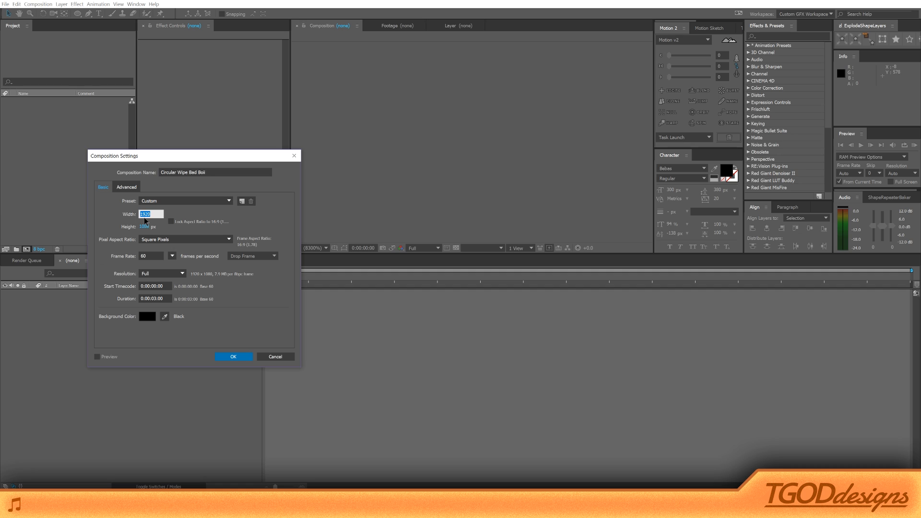
type("2000")
key("Tab")
type("2000")
key("BackSpace")
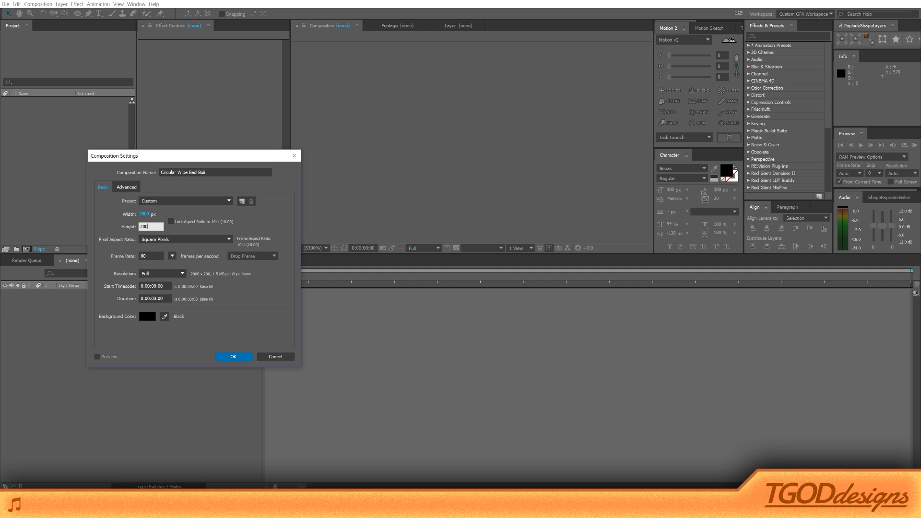
type("0")
Set the composition's size to 1920 × 1080 px and create it
left_click(145, 215)
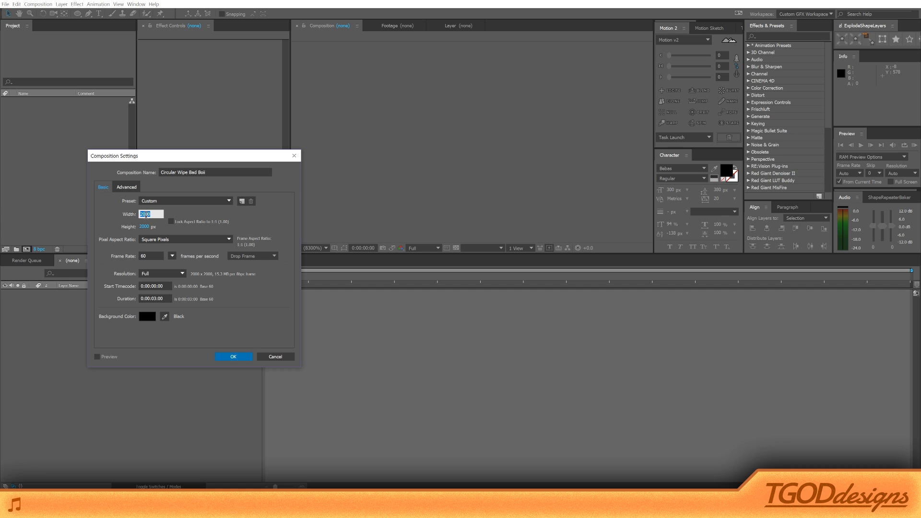
type("1920")
key("Tab")
type("180")
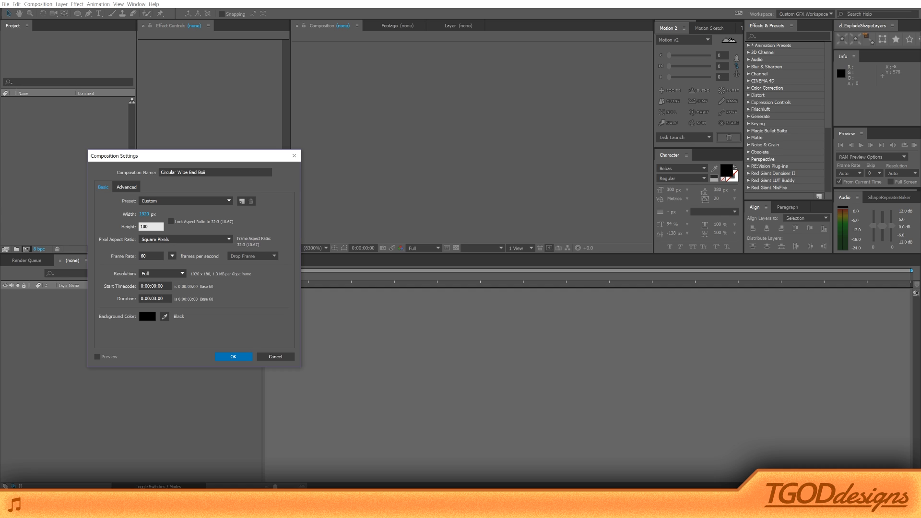
key("BackSpace")
key("BackSpace")
type("080")
left_click(239, 356)
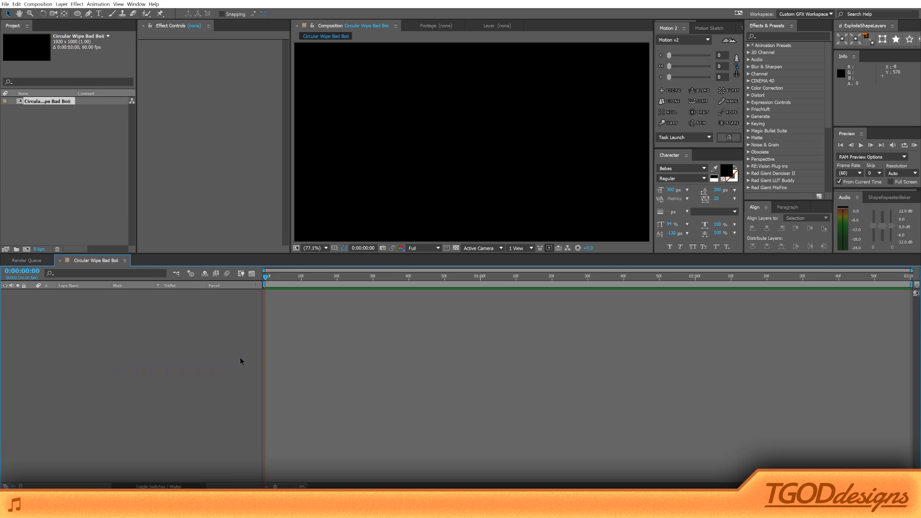
Toggle the composition's transparency grid on and back off
left_click(456, 249)
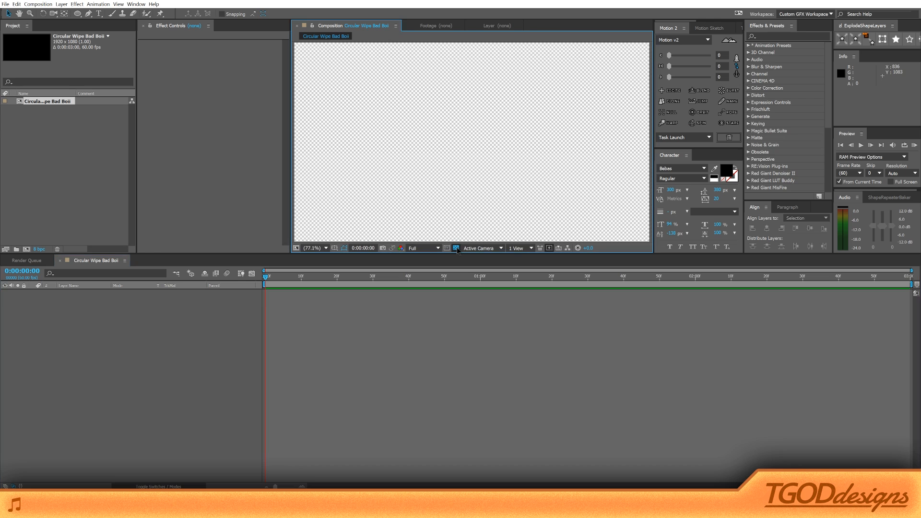
left_click(456, 248)
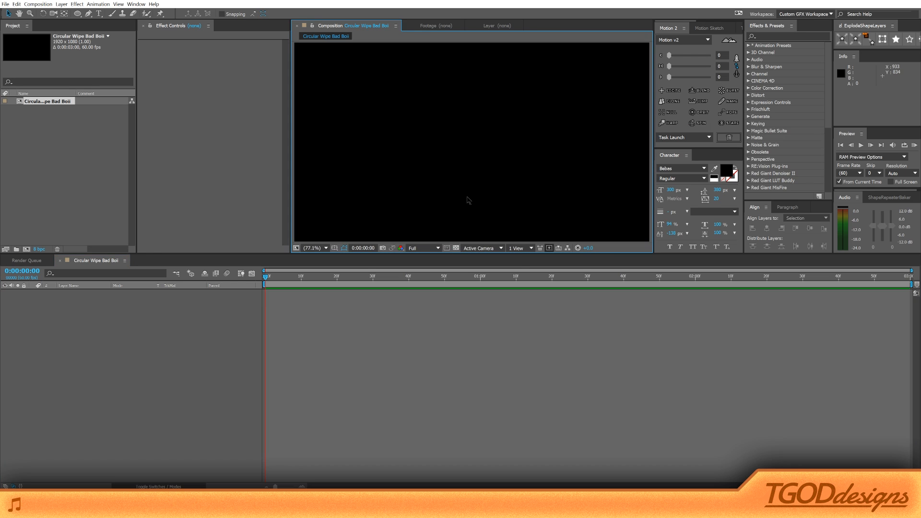
left_click(198, 333)
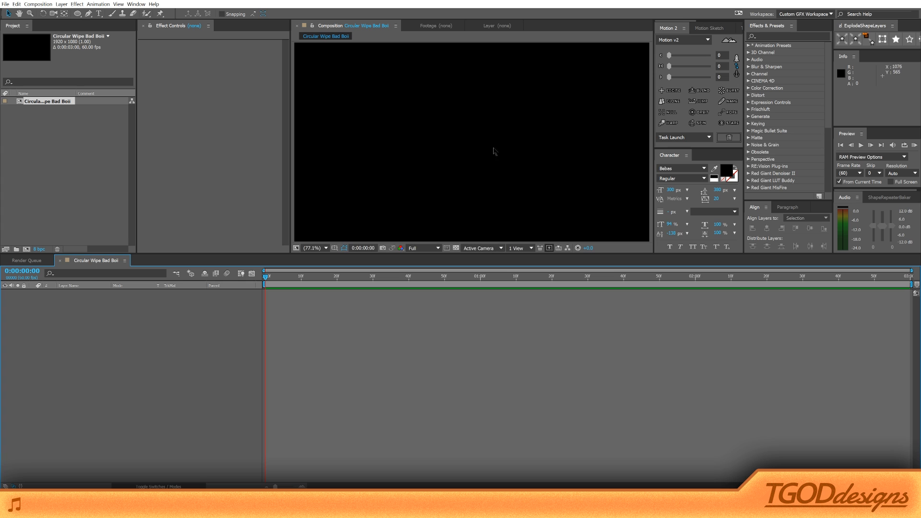
left_click(454, 249)
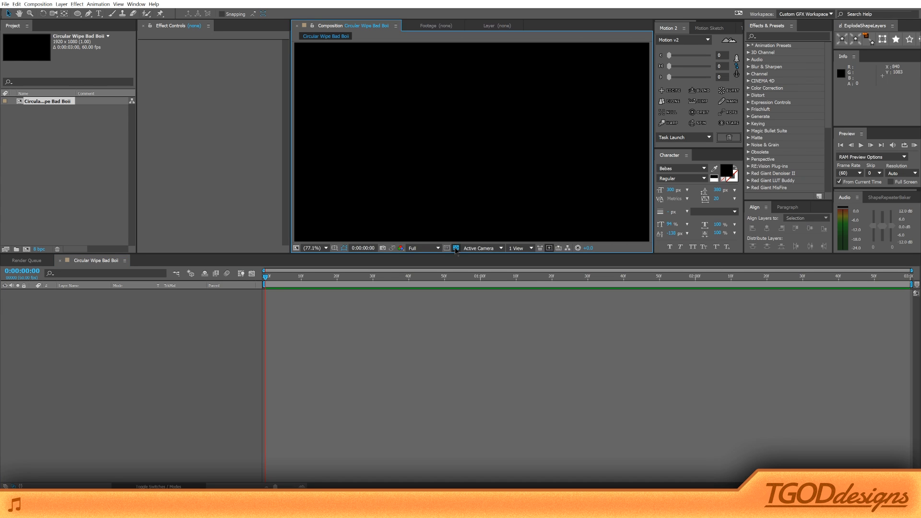
left_click(456, 249)
Create an ellipse shape layer that fills the whole composition and return to the Selection tool
left_click(77, 15)
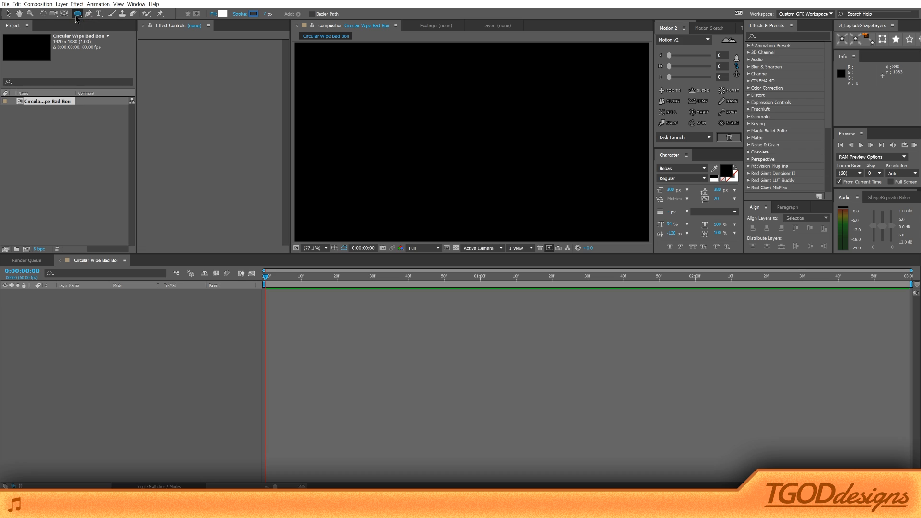
left_click_drag(78, 19, 95, 16)
left_click_drag(77, 18, 112, 33)
double_click(77, 14)
key("v")
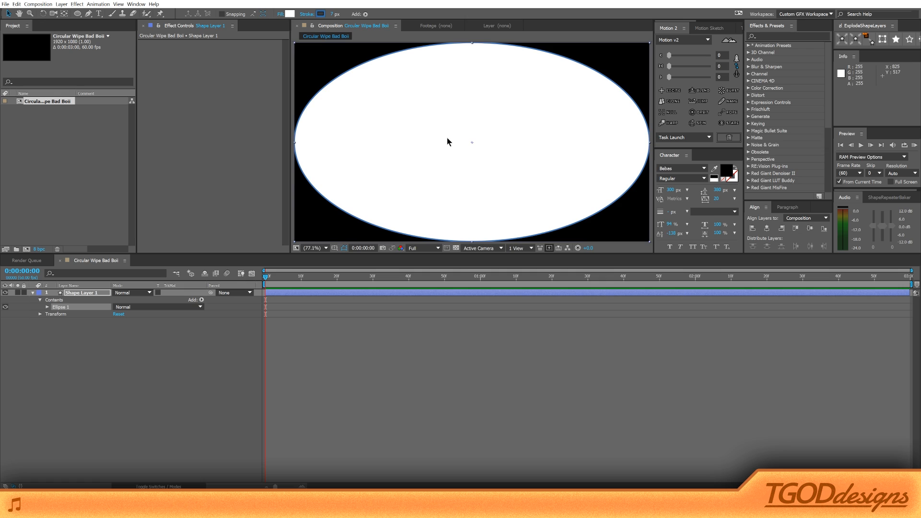
Find the ellipse path's Size property, unlink its proportions and set it to 200 × 200
left_click(75, 294)
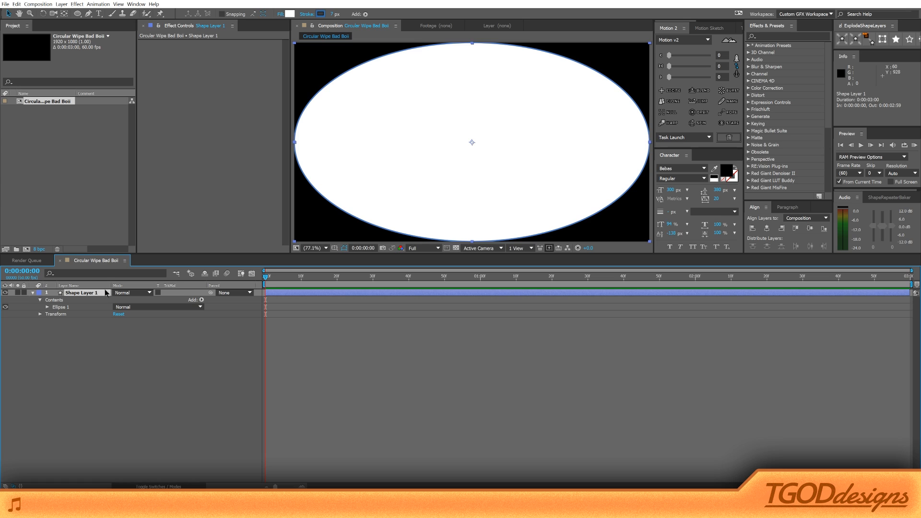
left_click(112, 272)
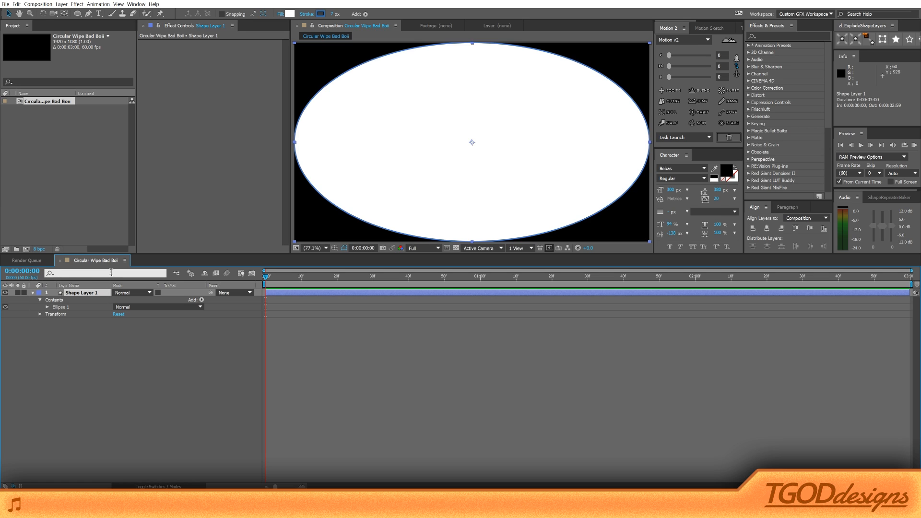
type("size")
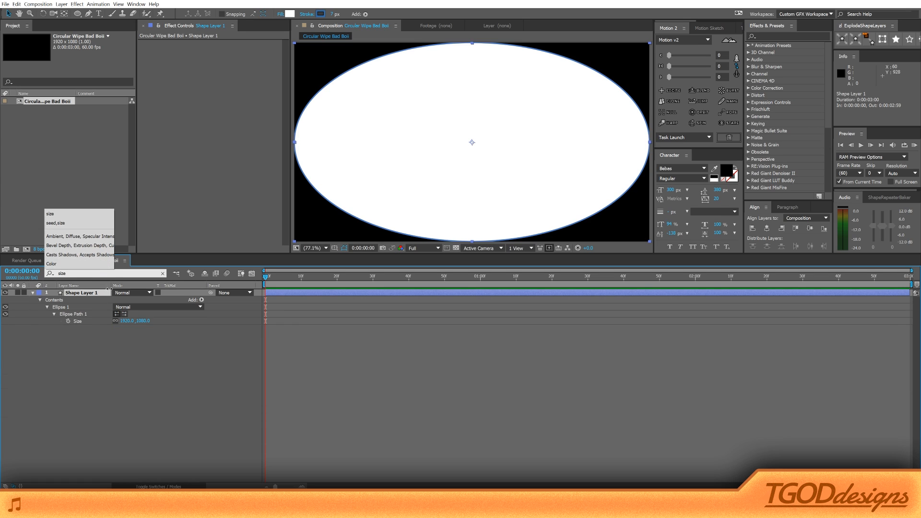
left_click(79, 323)
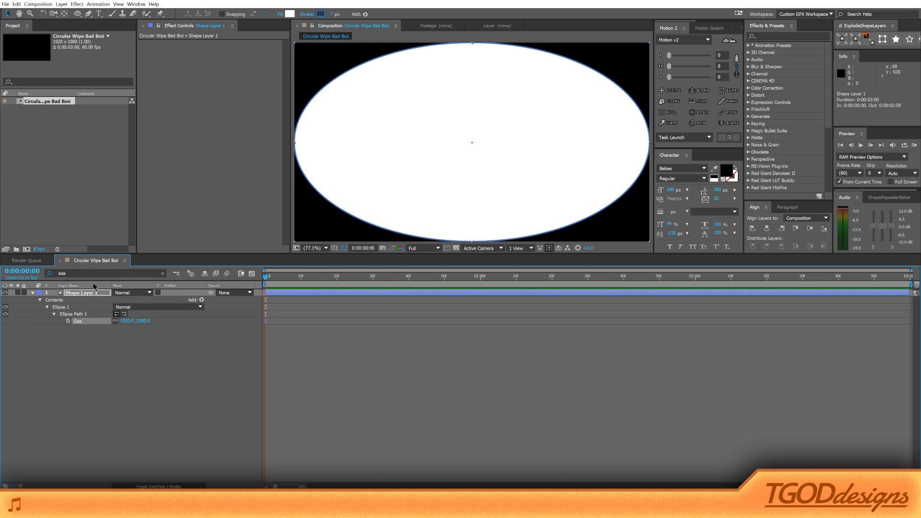
left_click(117, 321)
left_click(126, 321)
type("200")
key("Tab")
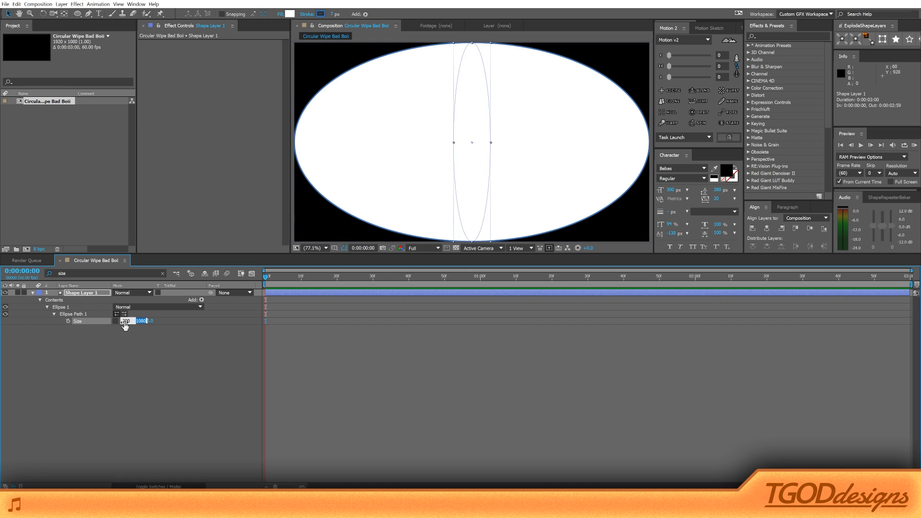
type("200")
key("Return")
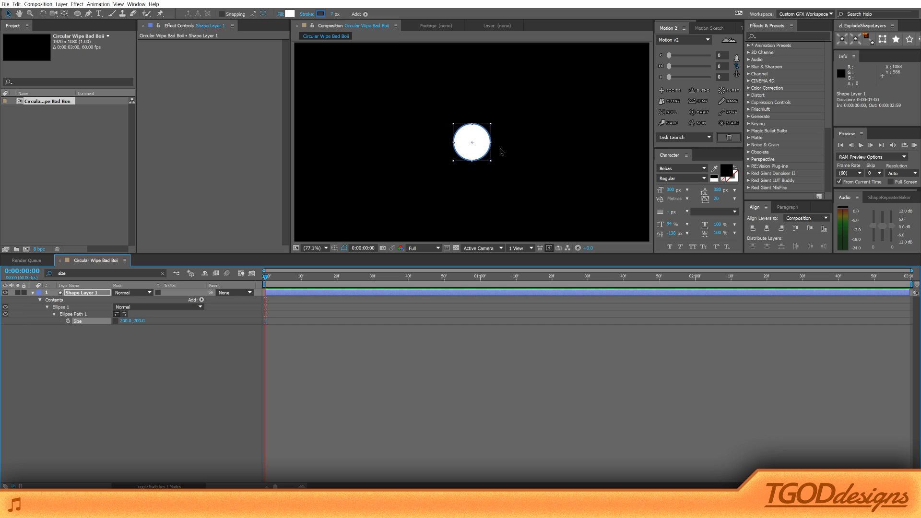
Remove the circle's outline by setting its stroke to None
scroll(498, 147, "up", 3)
scroll(499, 147, "up", 1)
scroll(499, 147, "down", 1)
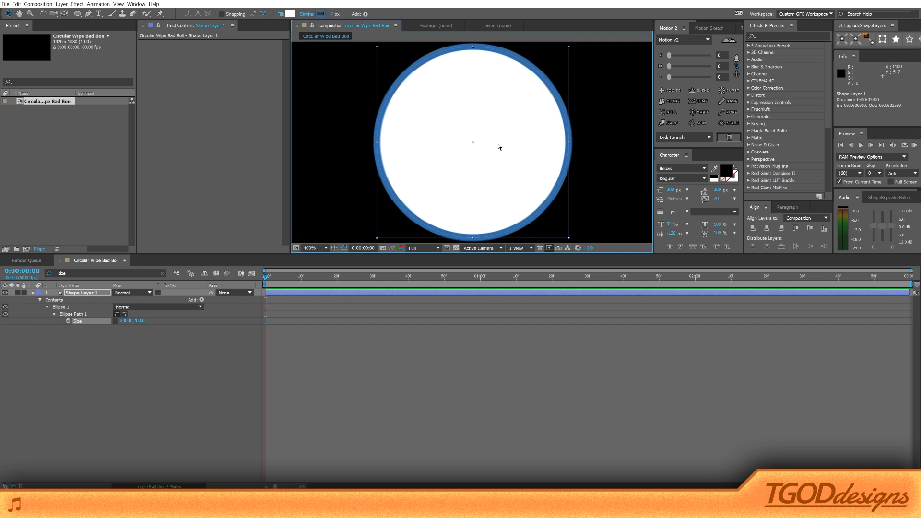
scroll(498, 146, "down", 6)
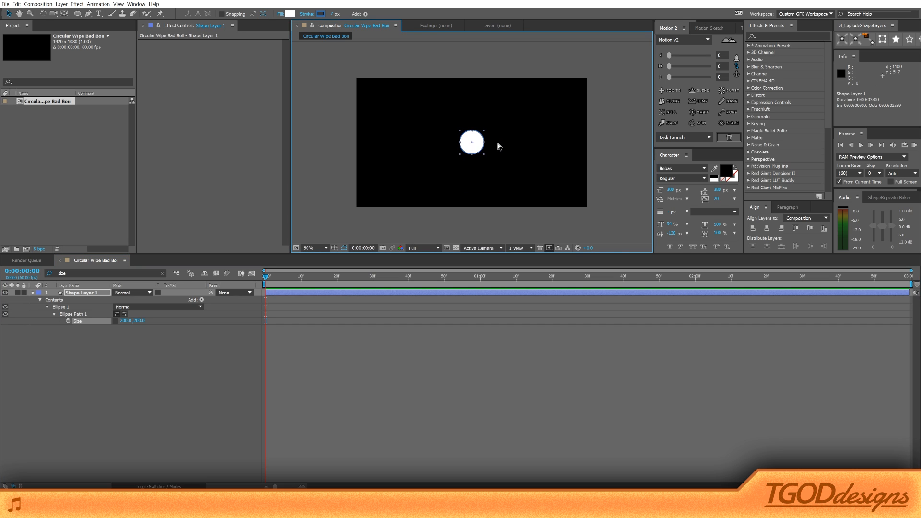
scroll(498, 144, "up", 6)
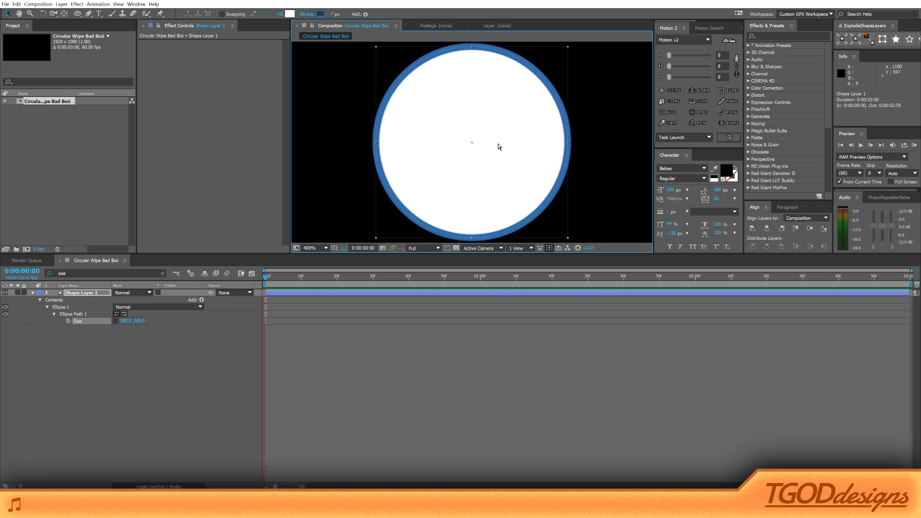
scroll(498, 147, "down", 2)
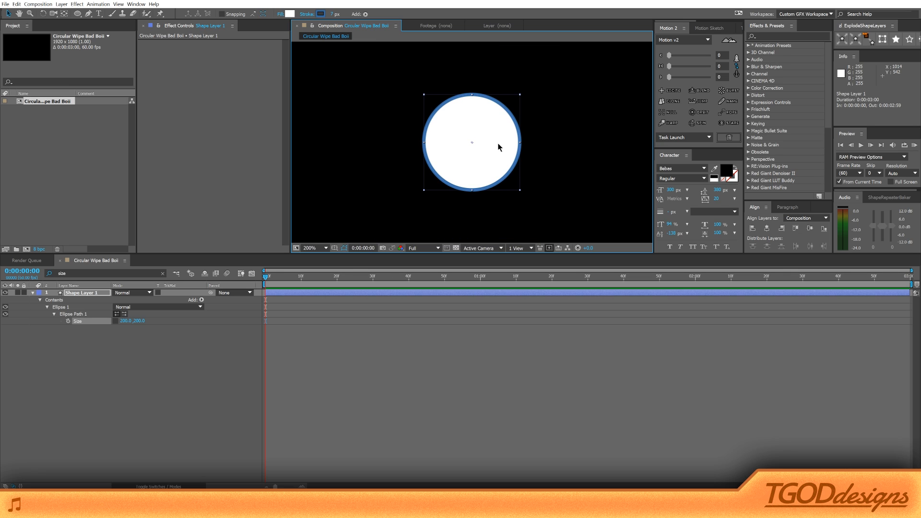
left_click(306, 14)
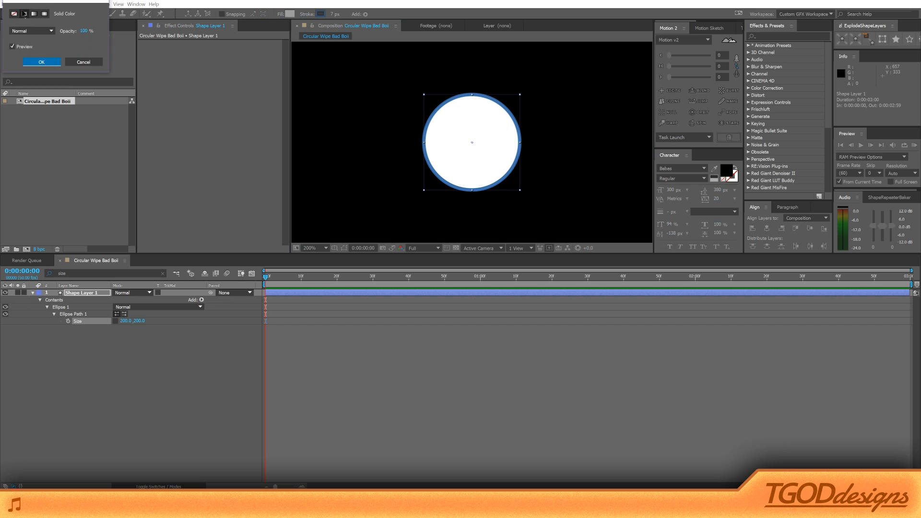
left_click(13, 14)
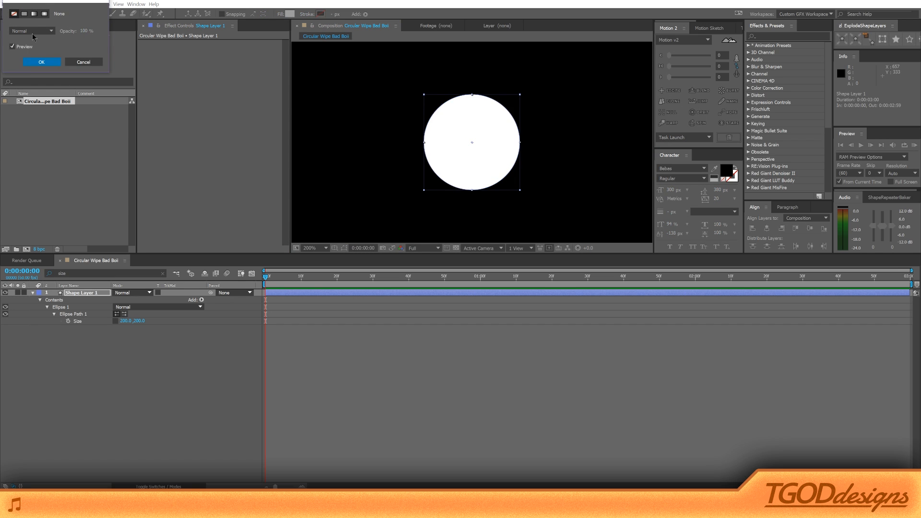
left_click(41, 62)
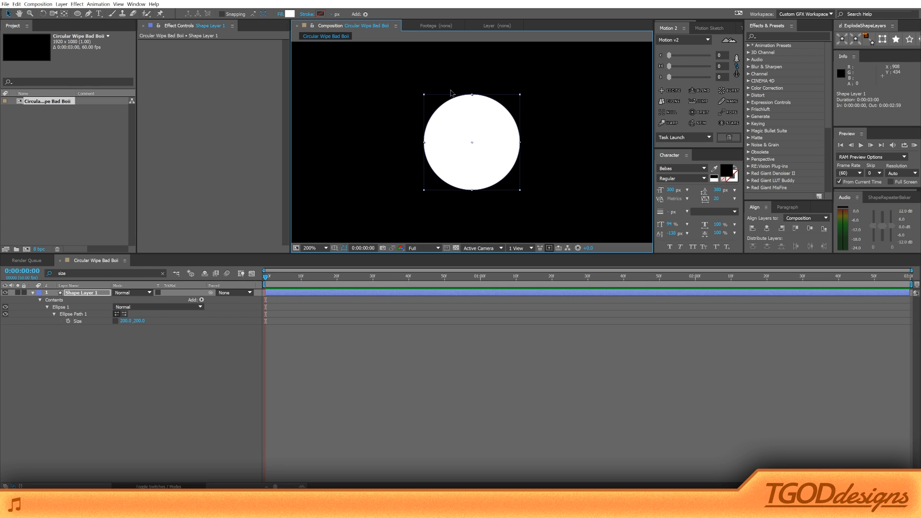
Apply the Radial Wipe effect to the circle and set its Transition Completion to 21%
left_click(776, 36)
left_click(775, 36)
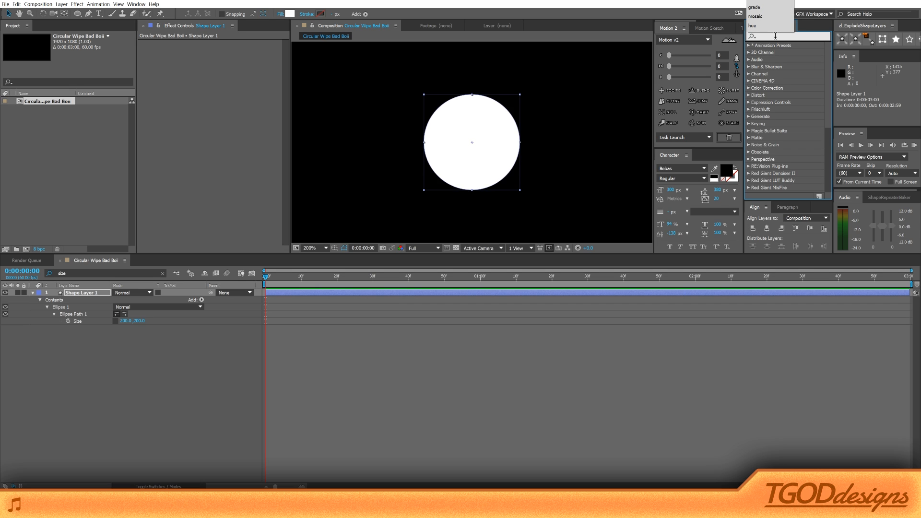
type("radial")
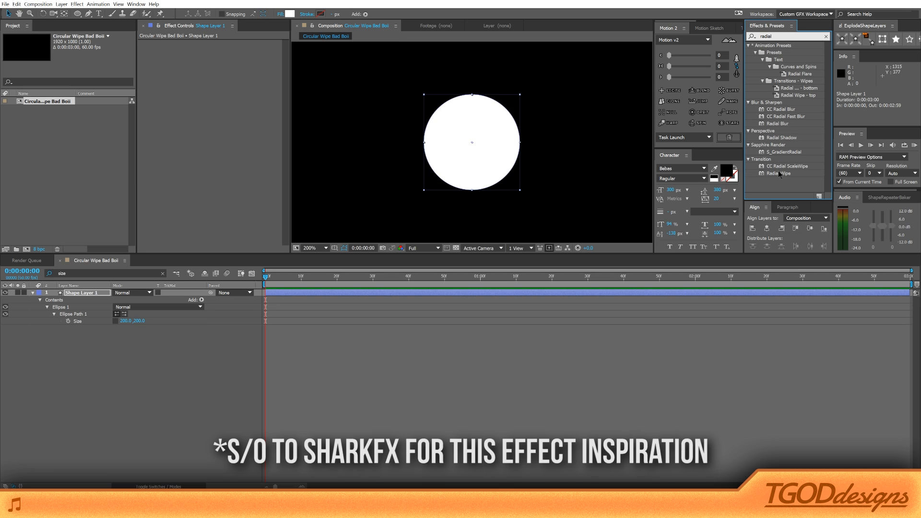
left_click_drag(786, 174, 473, 214)
left_click(229, 51)
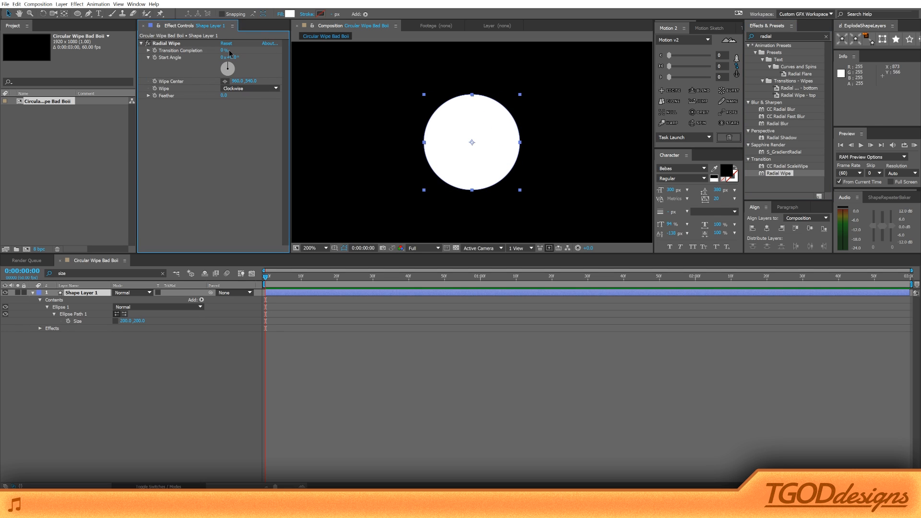
mouse_move(225, 51)
left_mouse_down()
mouse_move(271, 60)
mouse_move(238, 59)
left_mouse_up()
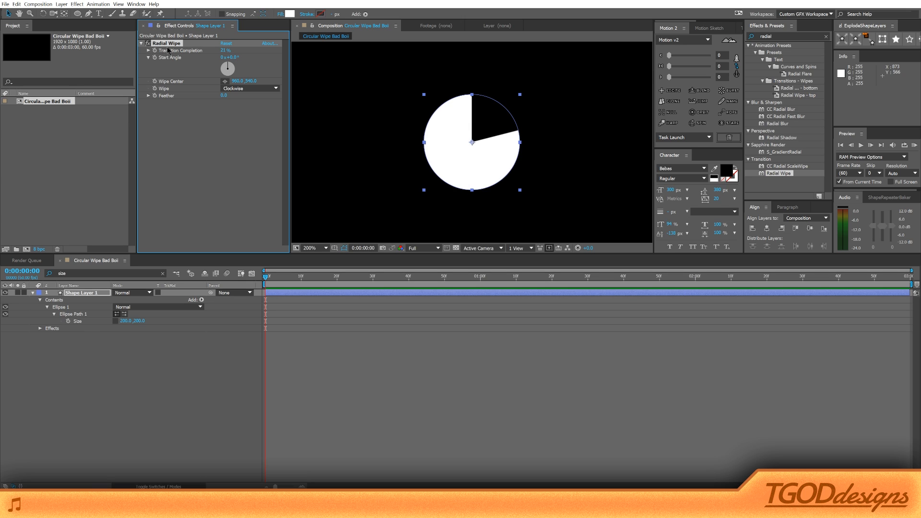
Duplicate the Radial Wipe effect, make the copy wipe Counterclockwise and set its Transition Completion to 70%
key("ctrl+d")
left_click(235, 148)
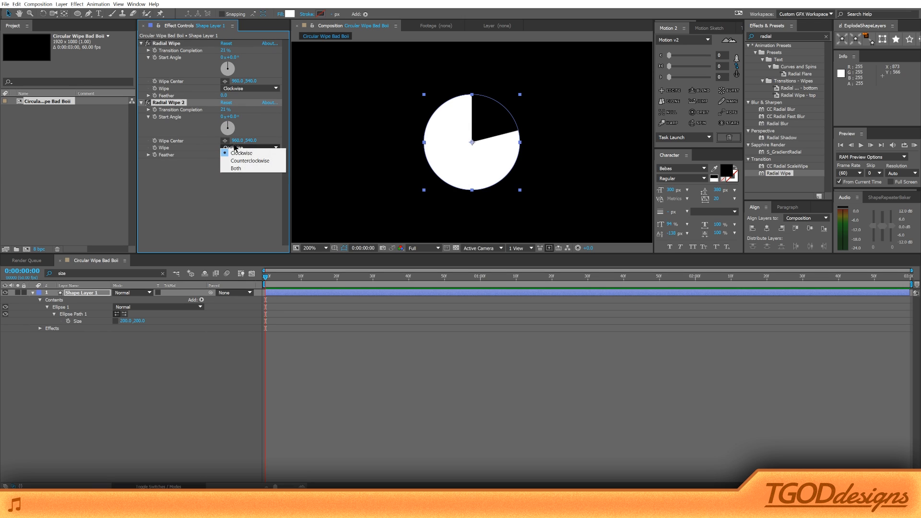
left_click(235, 160)
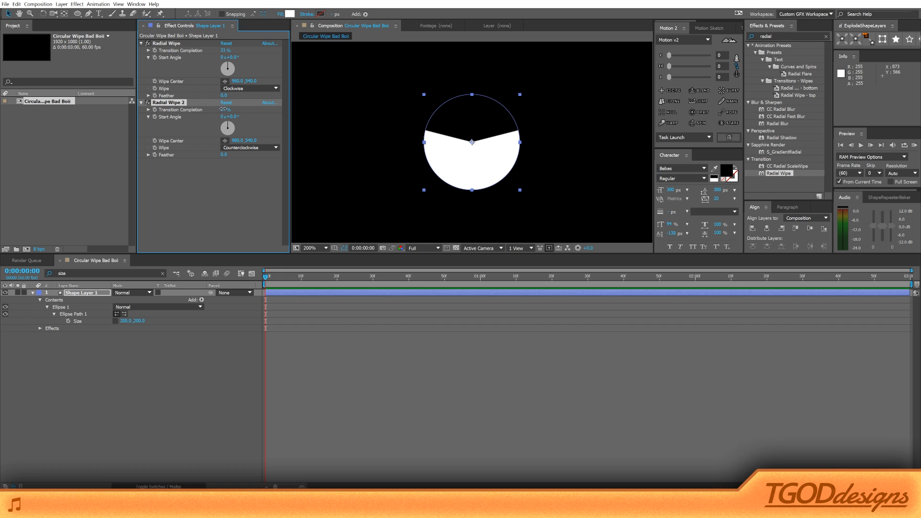
left_click_drag(223, 109, 245, 122)
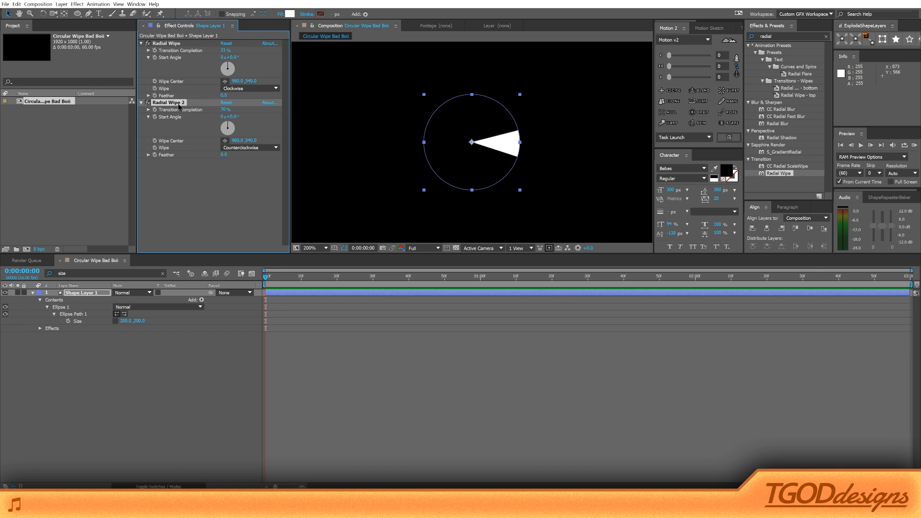
Delete both Radial Wipe effects from the circle layer and reveal all the contents of Ellipse 1
left_click(170, 43)
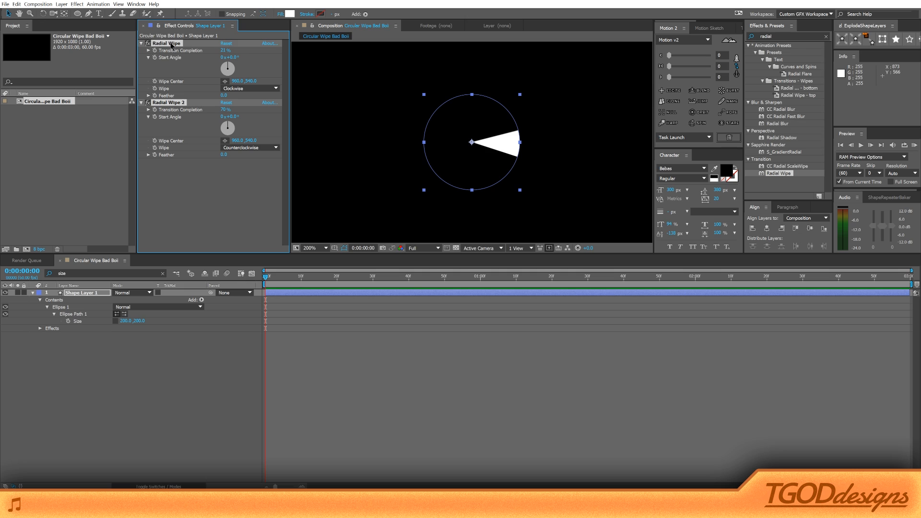
key("Delete")
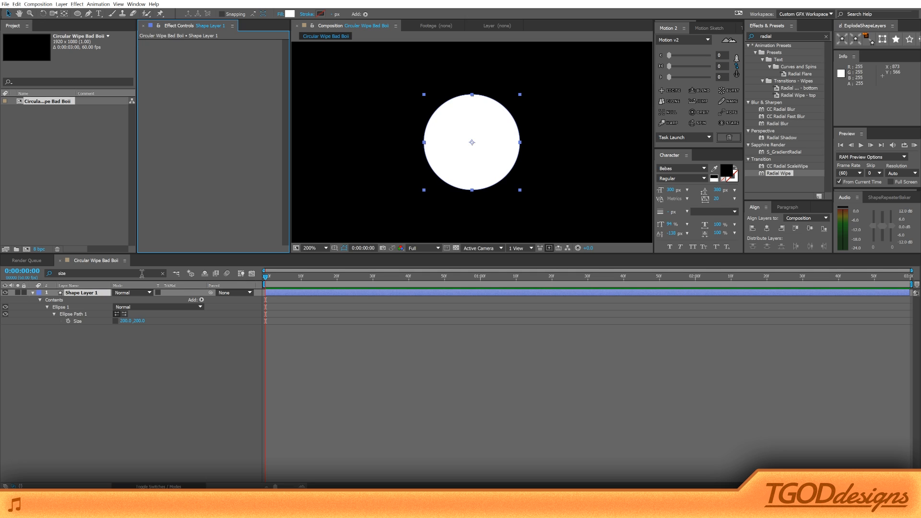
left_click(56, 315)
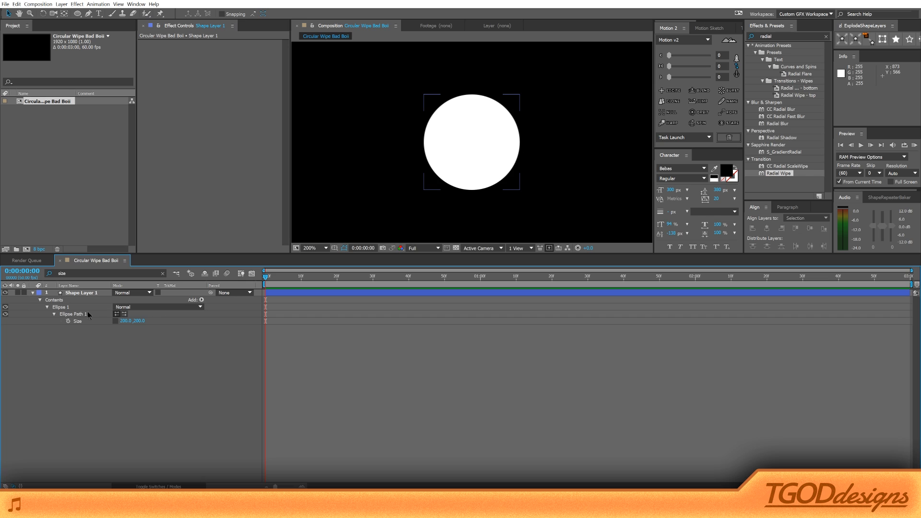
left_click(55, 315)
left_click(47, 306)
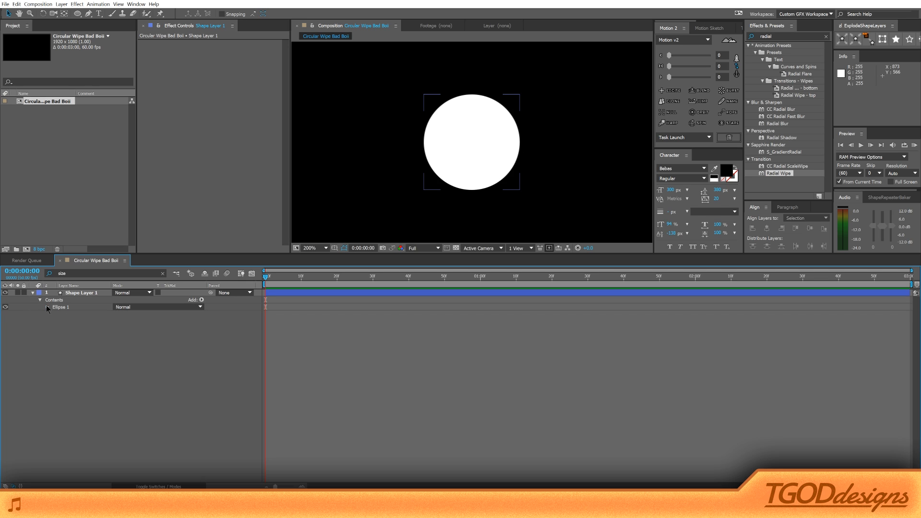
left_click(46, 306)
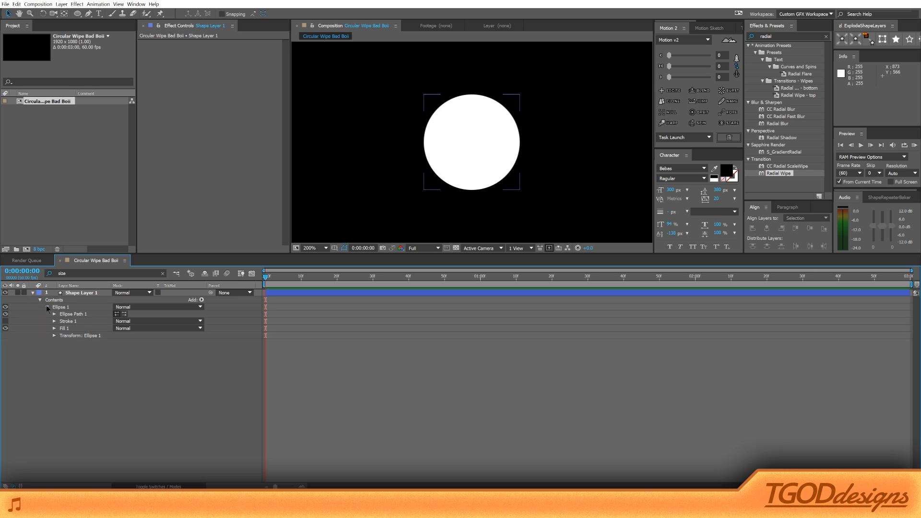
Add a Trim Paths operator to Ellipse 1 and set its Start to 44%
left_click(82, 314)
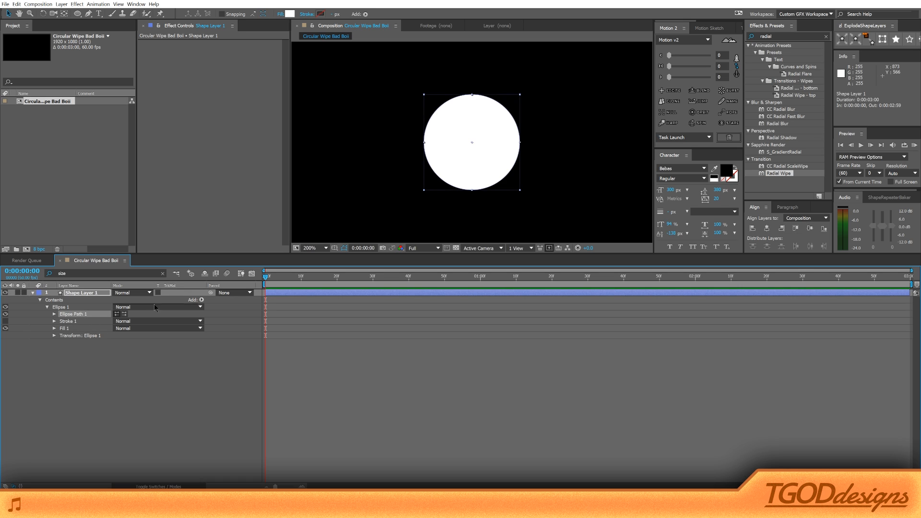
left_click(67, 307)
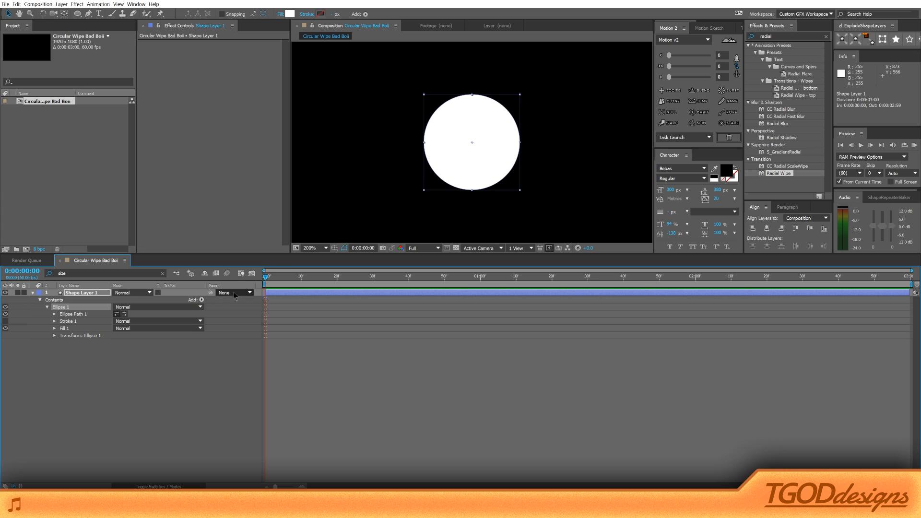
left_click(202, 299)
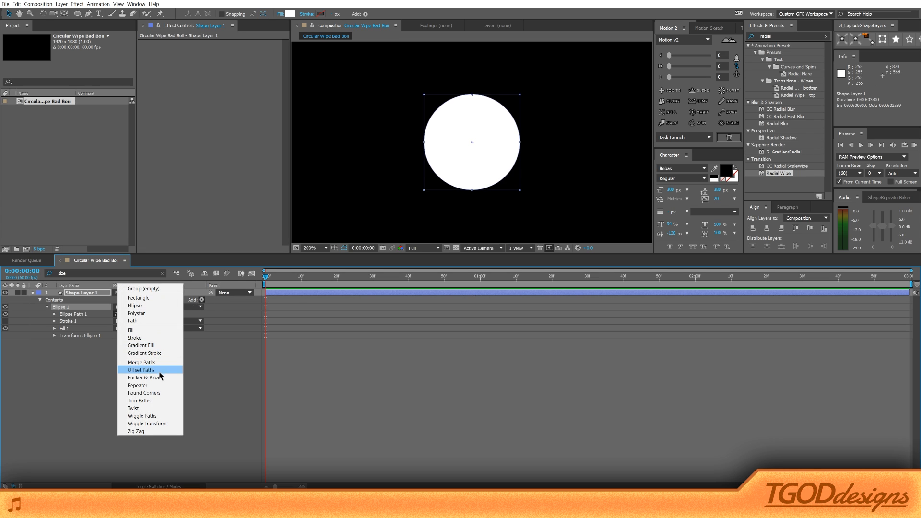
left_click(156, 401)
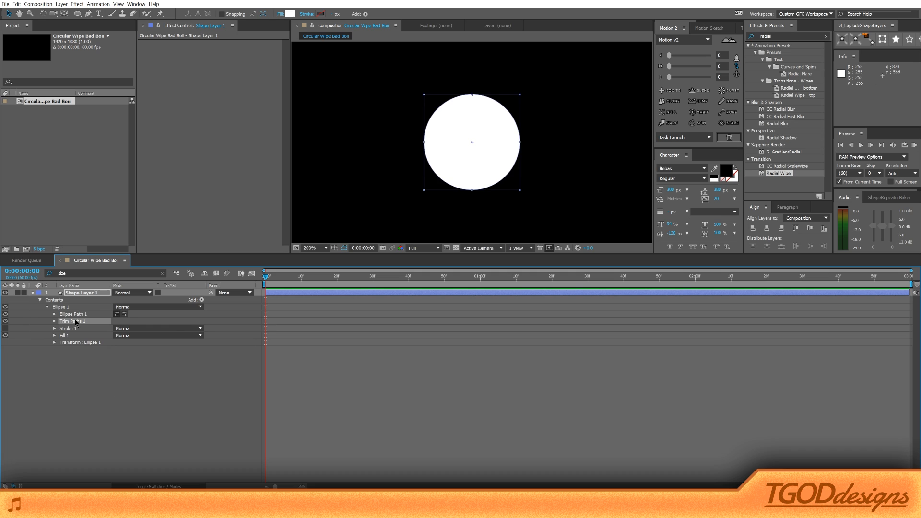
left_click(54, 321)
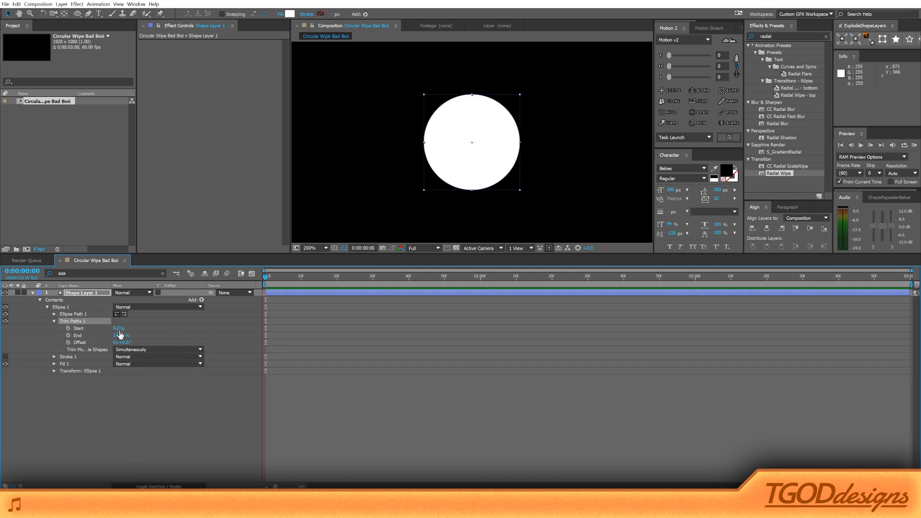
left_click_drag(117, 329, 146, 340)
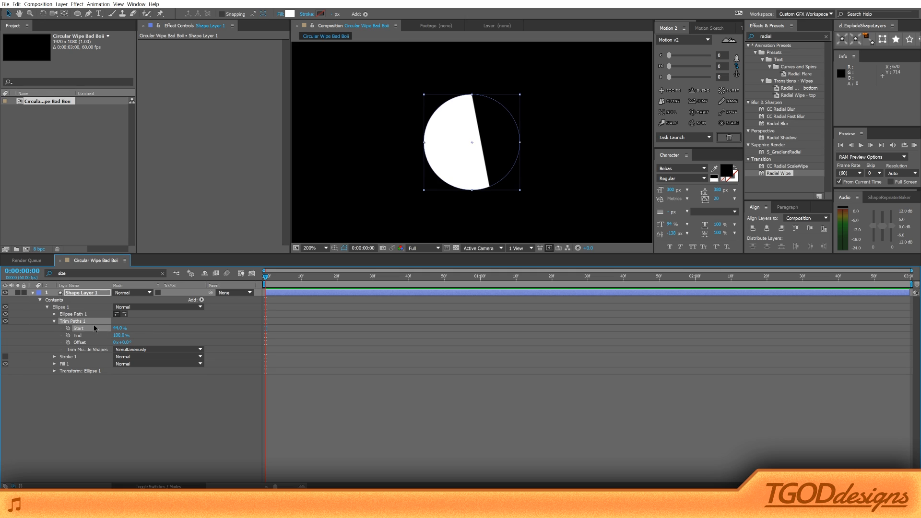
Hide the ellipse's Fill 1, show its Stroke 1 and set the Trim Paths Start to 66%
left_click(9, 368)
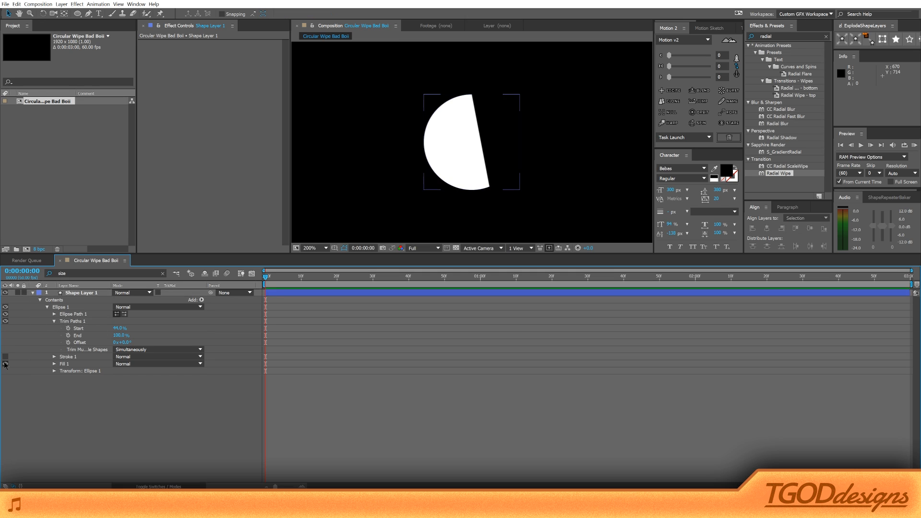
left_click(6, 363)
left_click(5, 356)
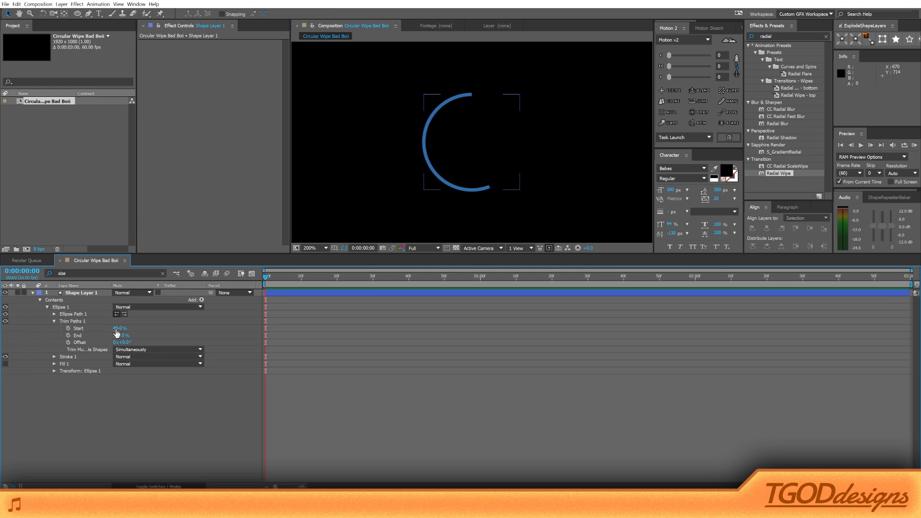
left_click_drag(119, 328, 124, 328)
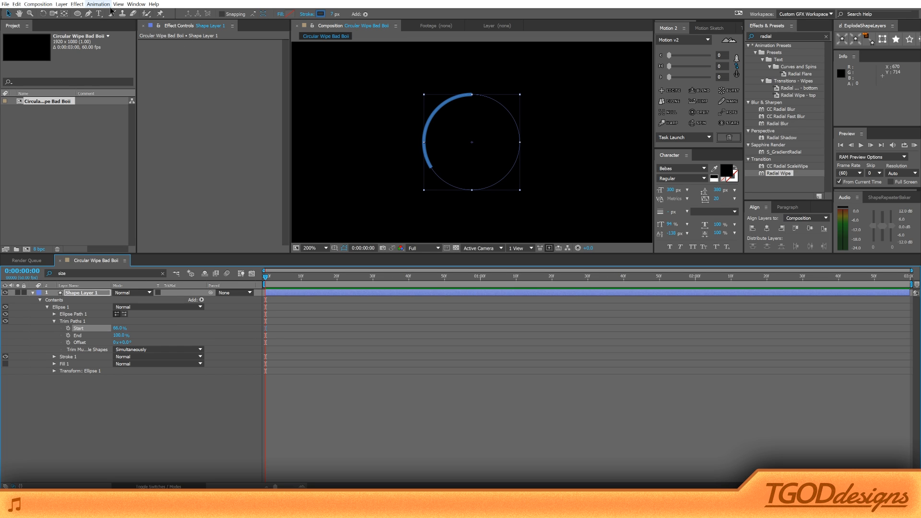
Draw an open three-point path beside the arc with the Pen tool and give it a solid white fill
left_click(89, 13)
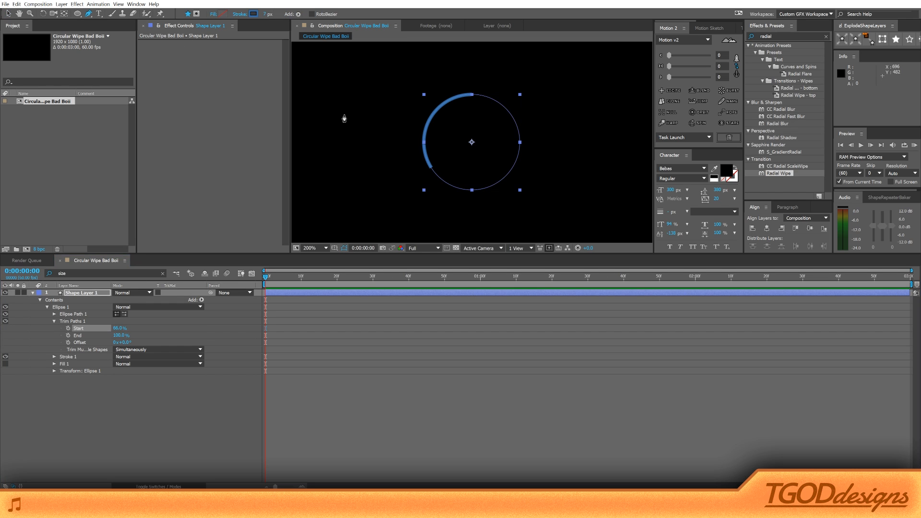
left_click(343, 114)
left_click(337, 203)
left_click(402, 192)
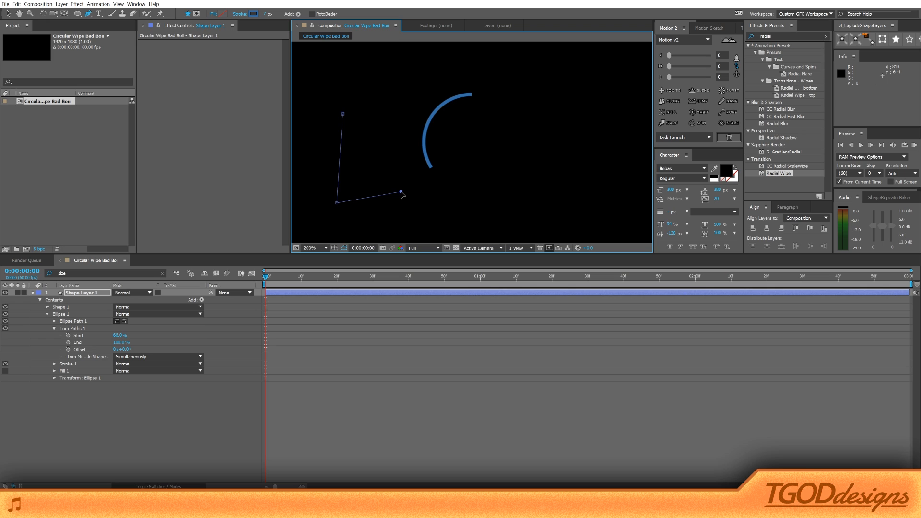
left_click(211, 14)
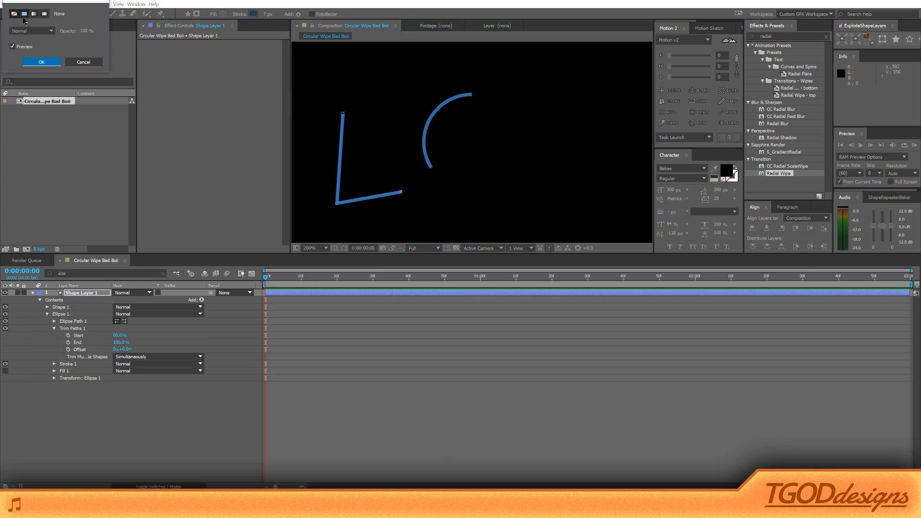
left_click(23, 15)
left_click(41, 62)
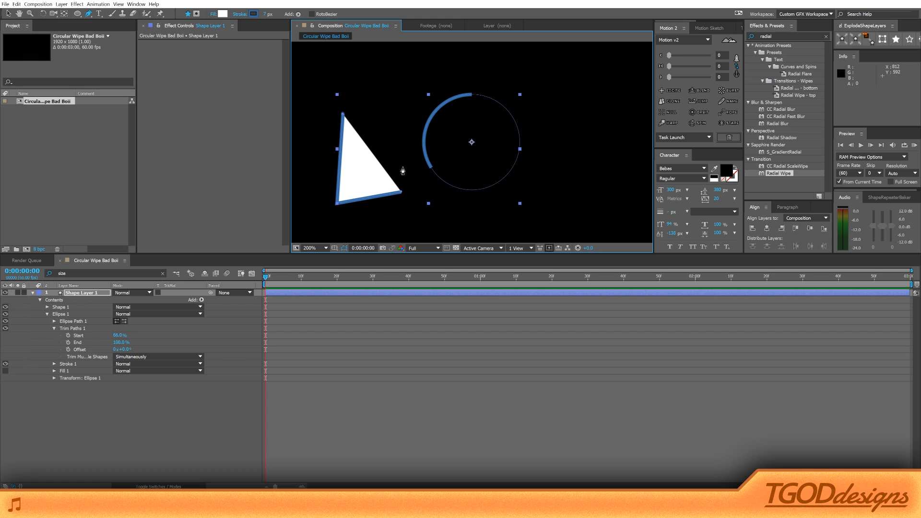
Lower the open path's last vertex slightly and extend the path with five more points, up and around the filled area
left_click(415, 165)
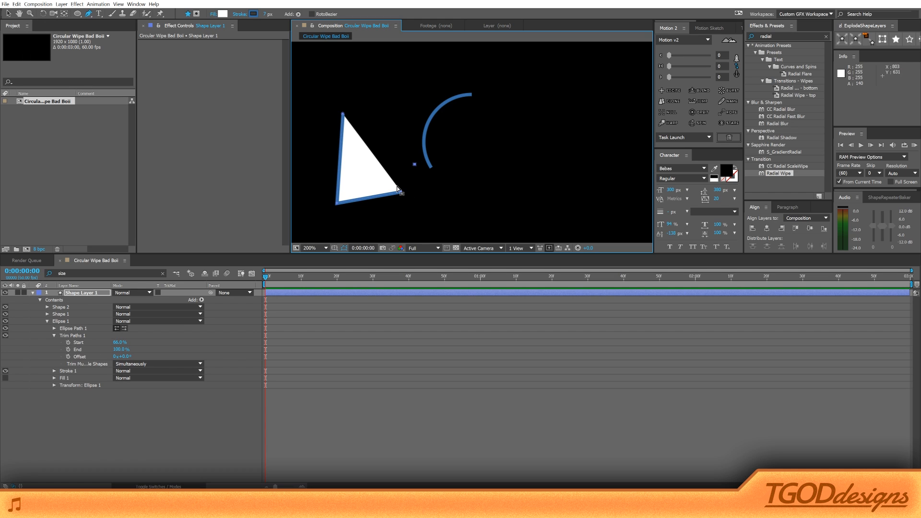
key("ctrl+z")
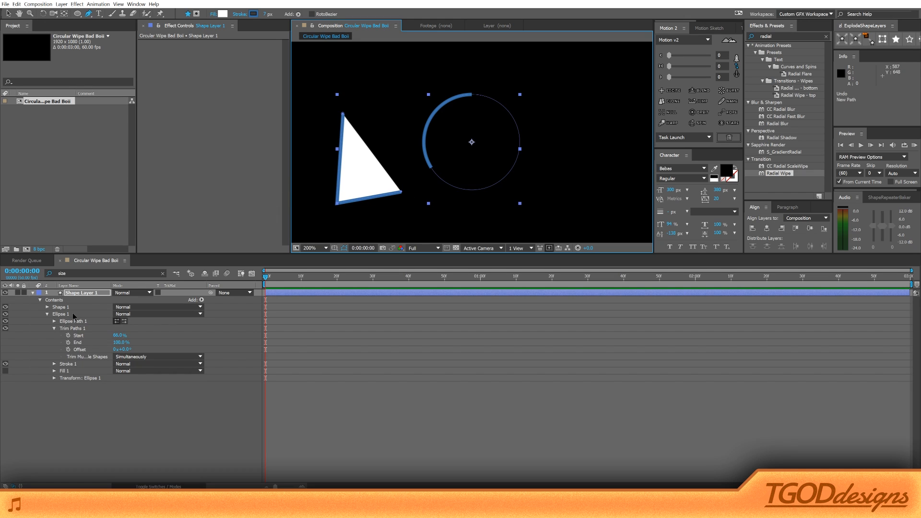
left_click(72, 307)
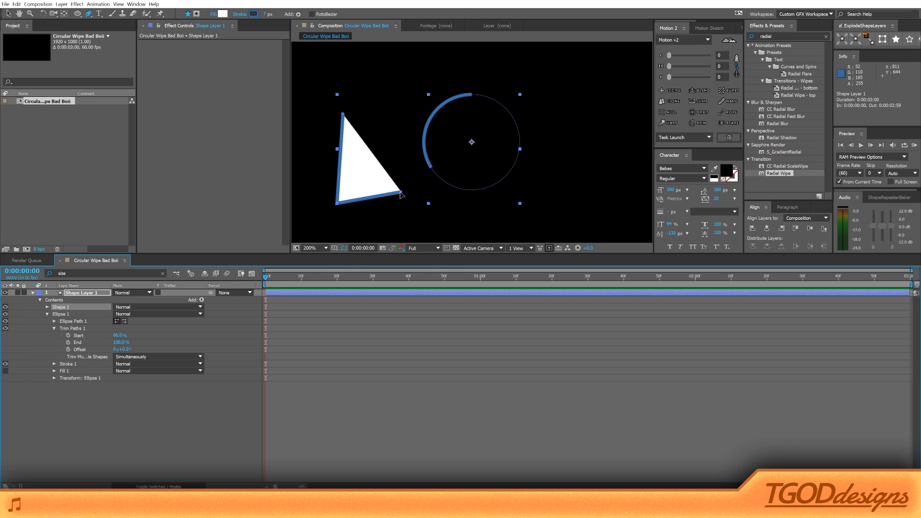
left_click_drag(400, 193, 402, 204)
left_click(423, 178)
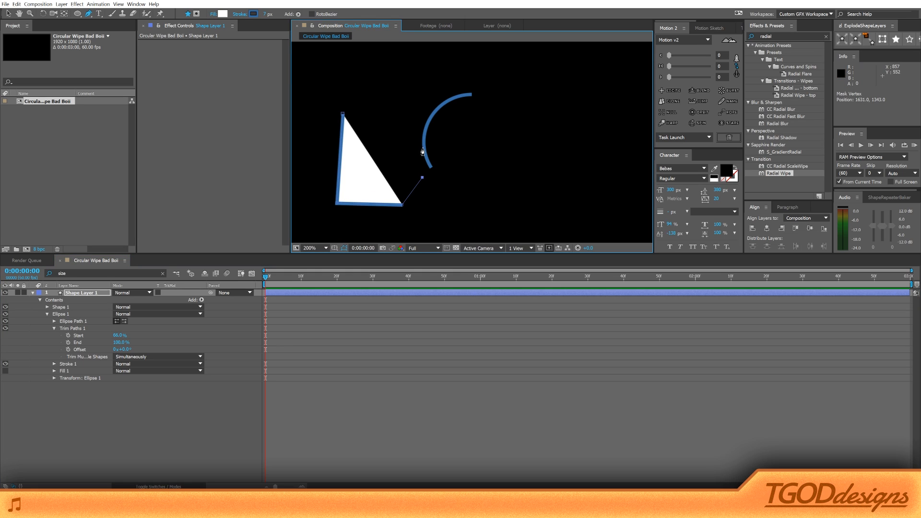
left_click(409, 129)
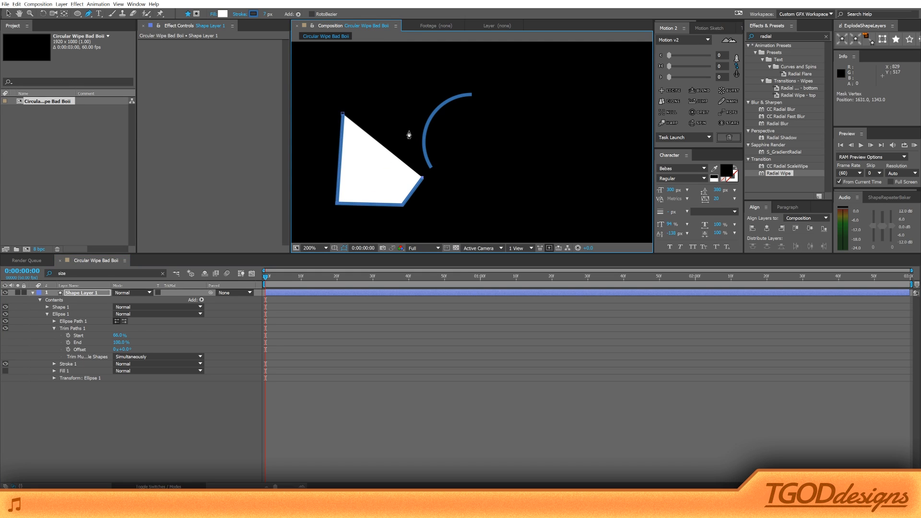
left_click(398, 100)
left_click(392, 73)
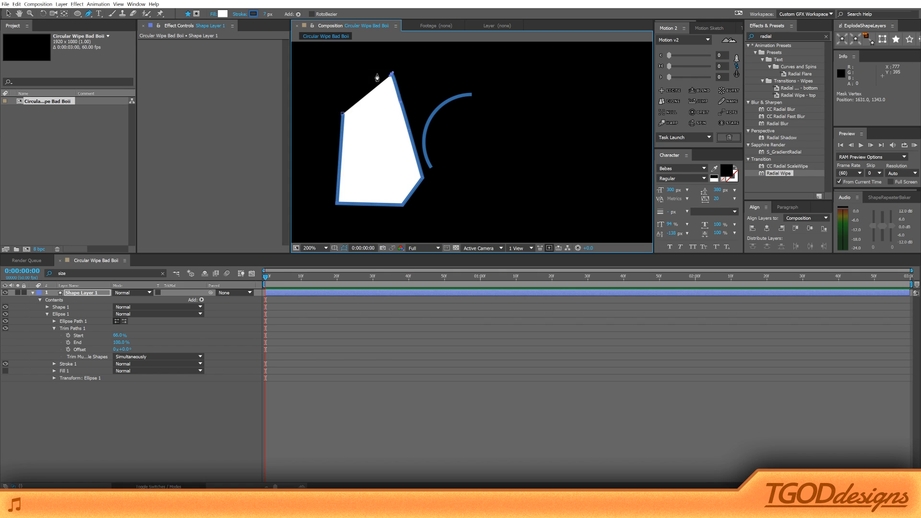
left_click(367, 72)
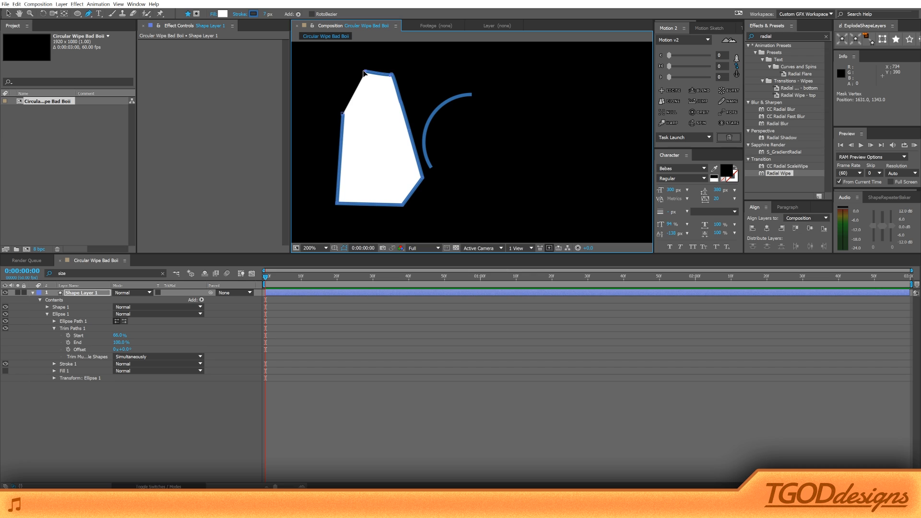
Undo the latest points of the pen-drawn path and delete Shape 1 from the layer
left_click_drag(363, 71, 392, 76)
key("ctrl+z")
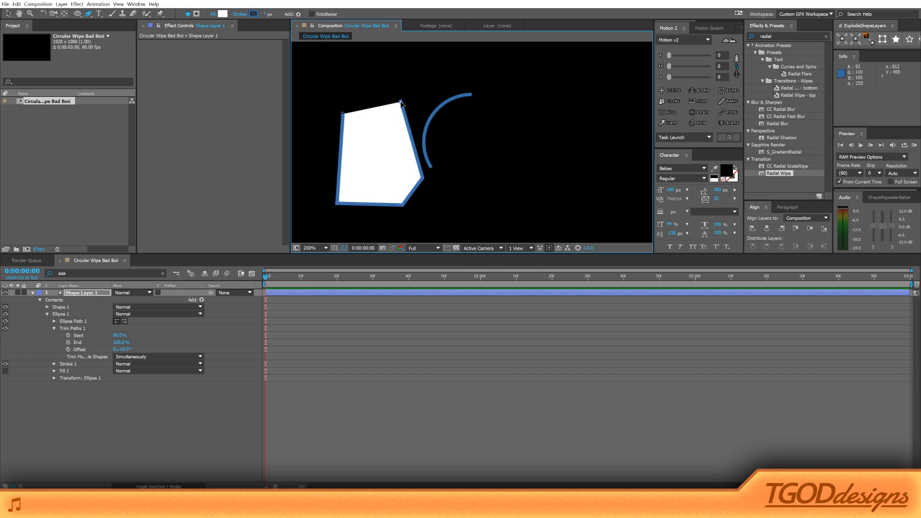
key("ctrl+z")
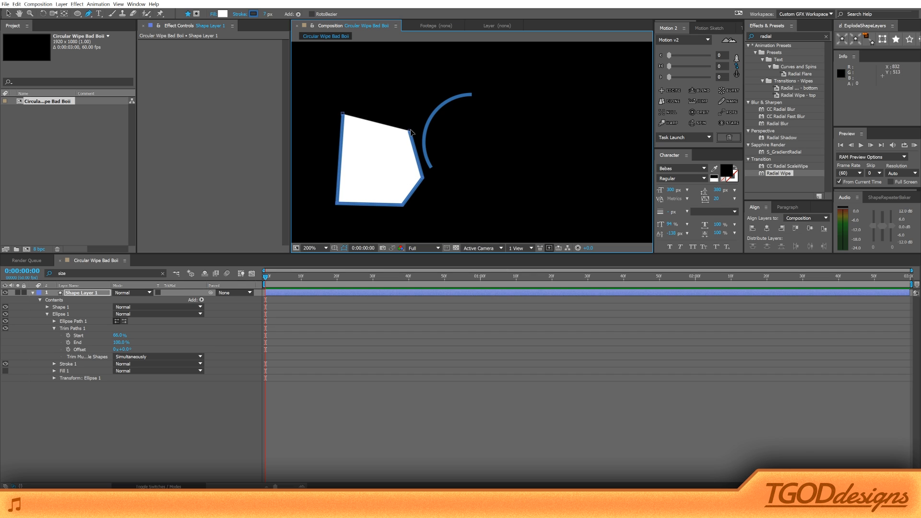
key("ctrl+z")
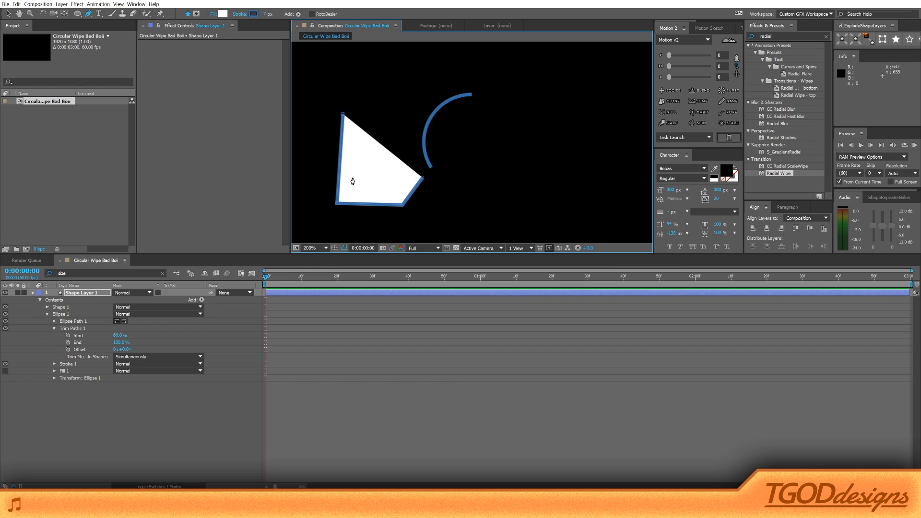
left_click(61, 308)
key("Delete")
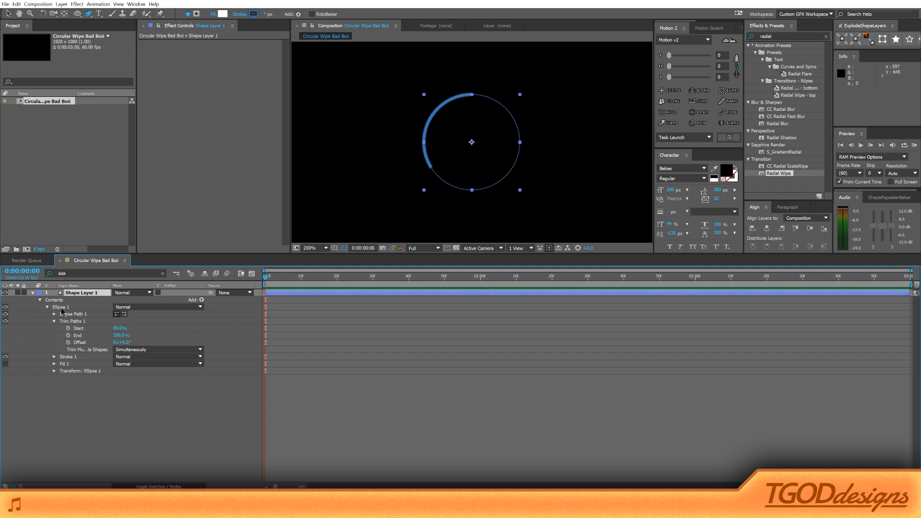
Show the ellipse's Fill 1 again and set the Trim Paths Start to 34%
left_click(61, 308)
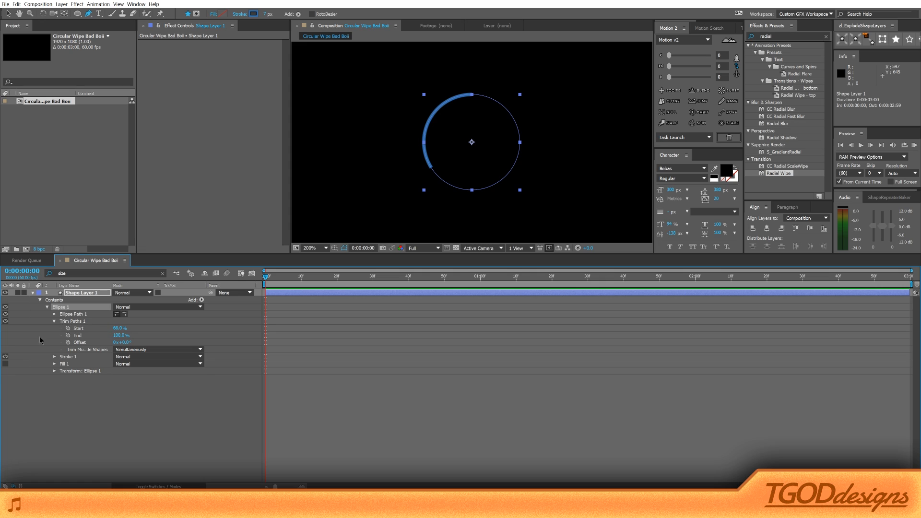
left_click(67, 357)
left_click(62, 363)
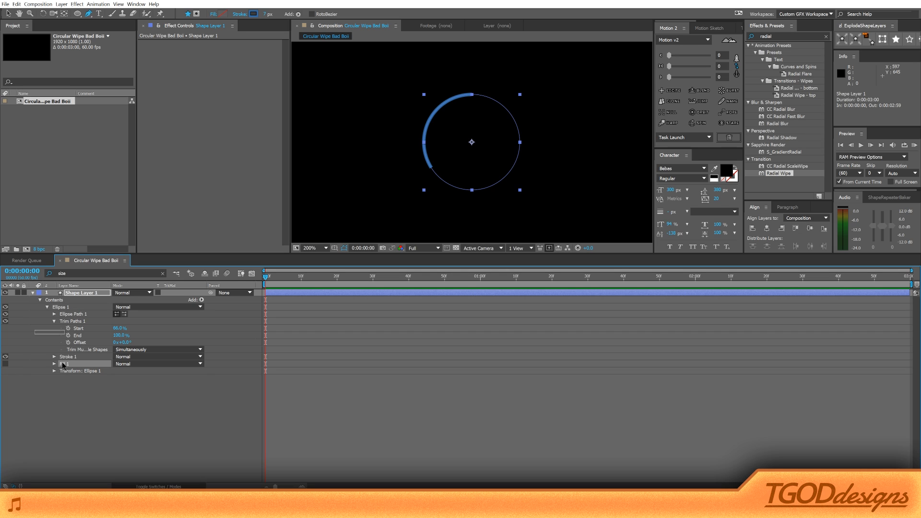
left_click(6, 364)
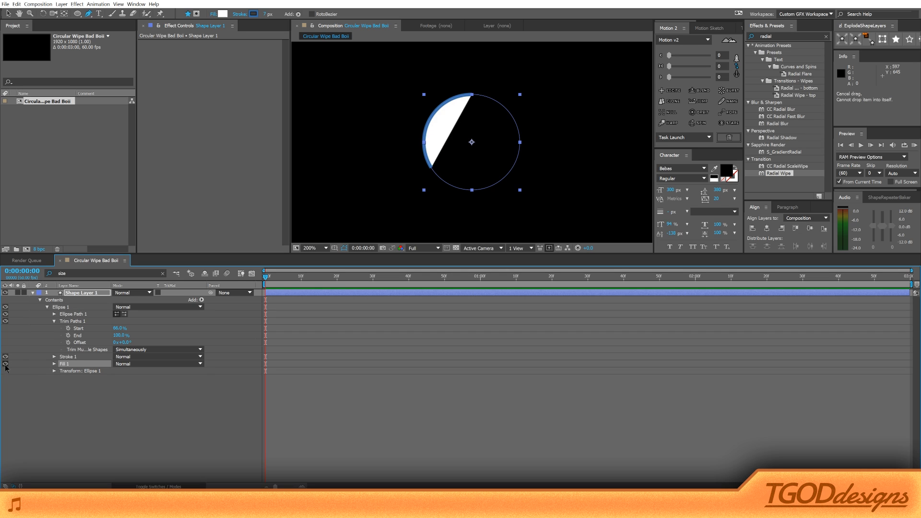
left_click_drag(118, 328, 108, 329)
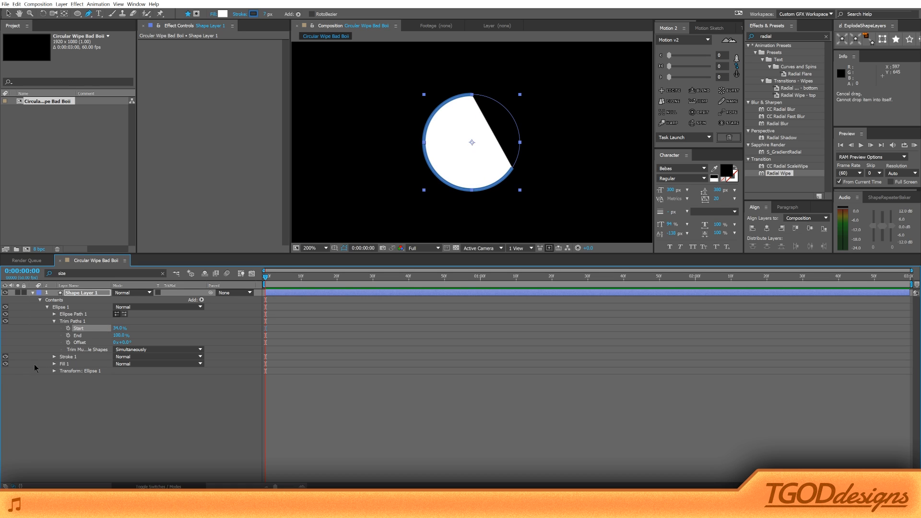
Hide Fill 1 and delete it from Ellipse 1, keeping only the stroke
left_click(5, 364)
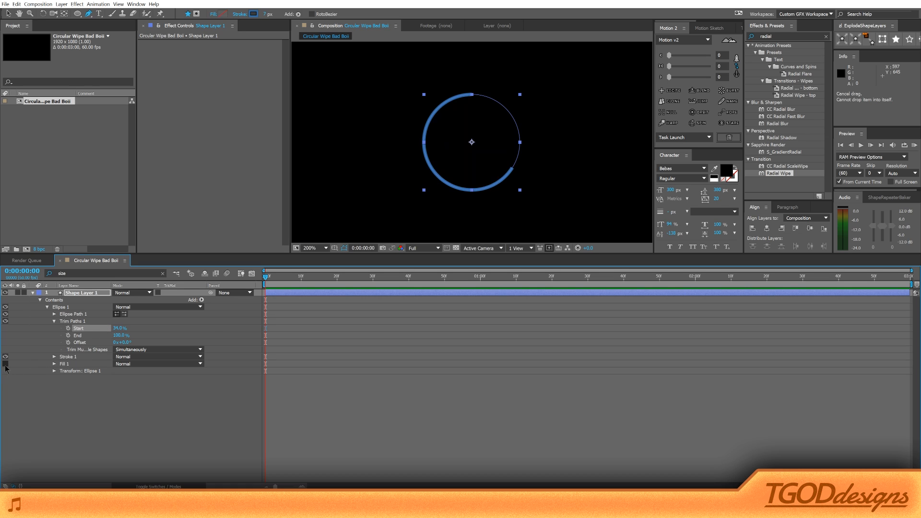
left_click(65, 366)
key("Delete")
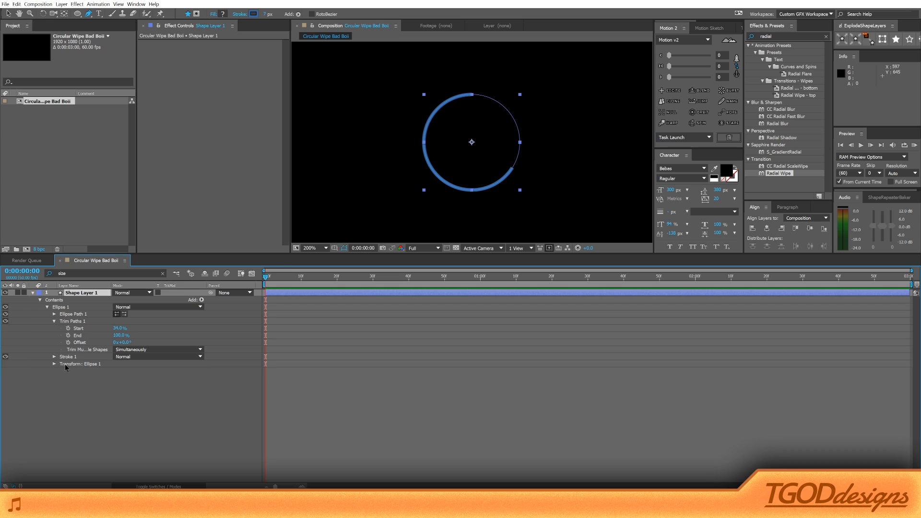
Expose the Stroke 1 and Ellipse Path 1 properties of Ellipse 1 and set the Stroke Width to 100
left_click(53, 357)
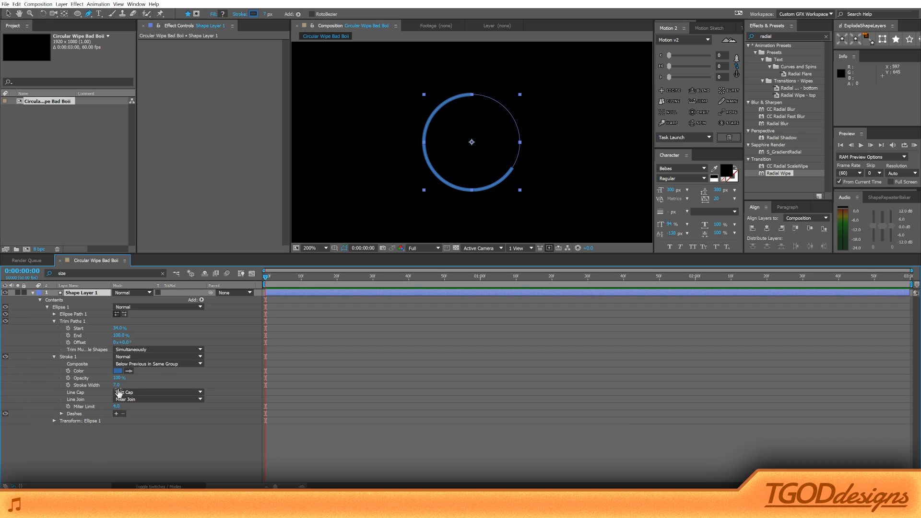
left_click(54, 314)
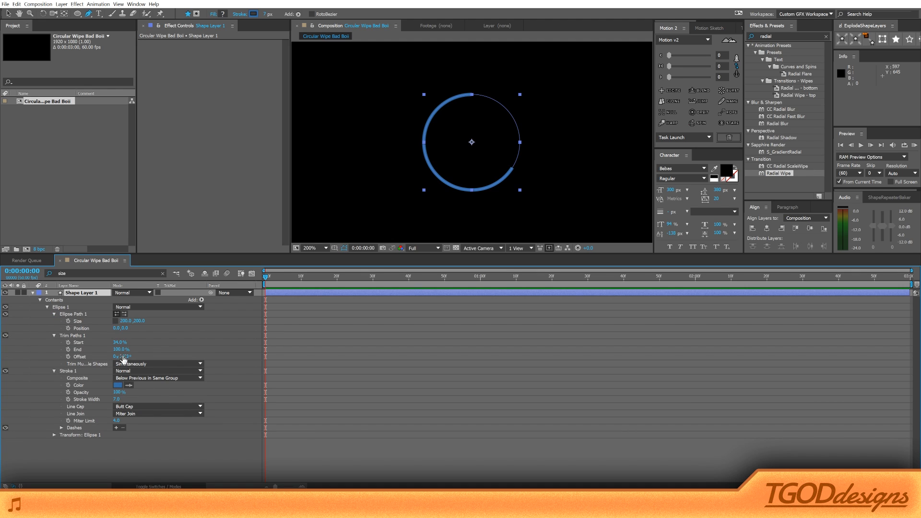
left_click(116, 400)
type("100")
key("Return")
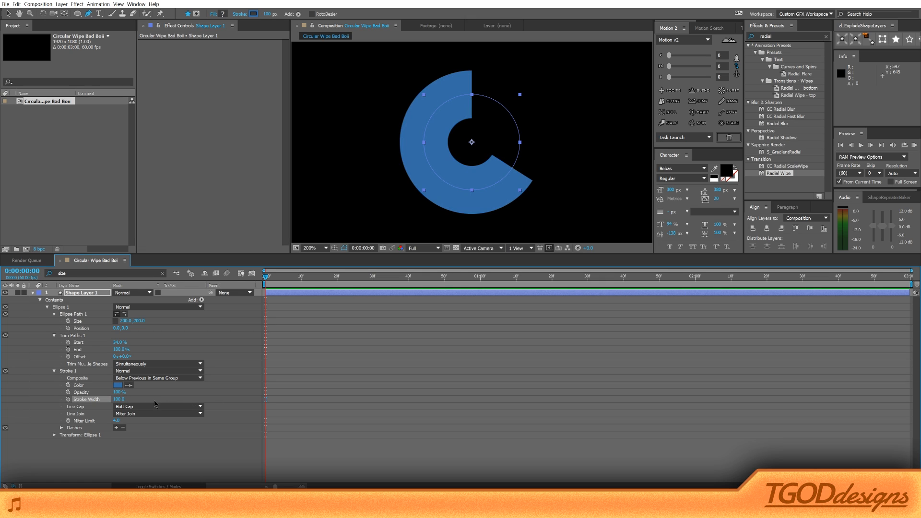
Set the Size of Ellipse Path 1 to 100 × 100
left_click(125, 321)
type("100")
left_click(143, 321)
type("100")
key("Return")
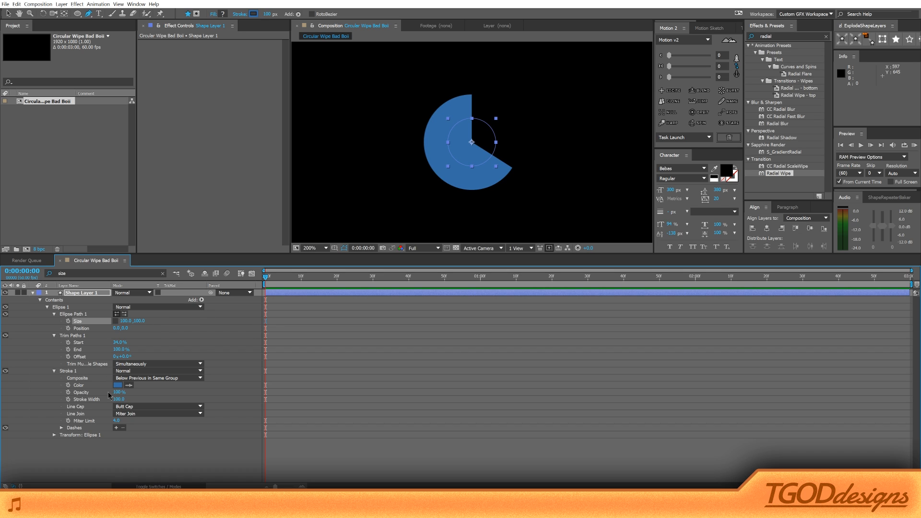
Try a much thinner stroke with the Trim Paths Start at 24%, and return the Stroke Width to 100
left_click_drag(120, 399, 98, 401)
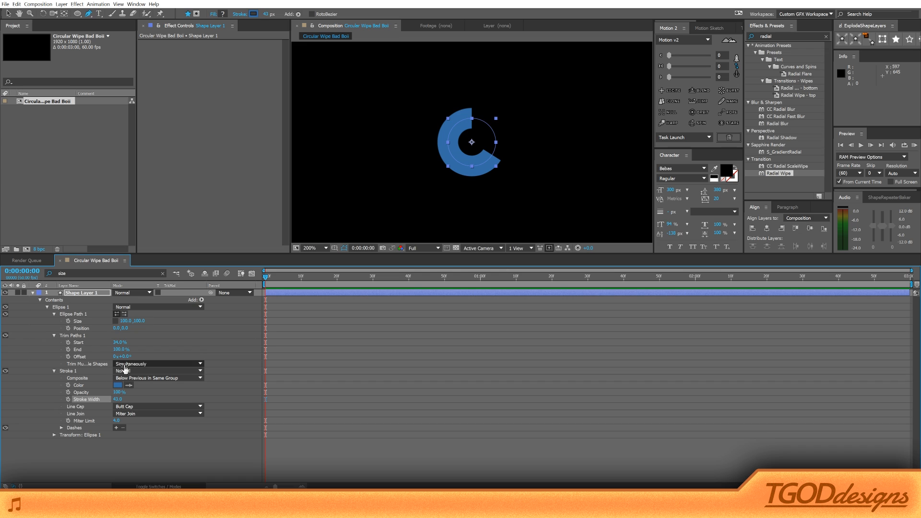
mouse_move(115, 346)
left_mouse_down()
mouse_move(144, 354)
mouse_move(125, 355)
left_mouse_up()
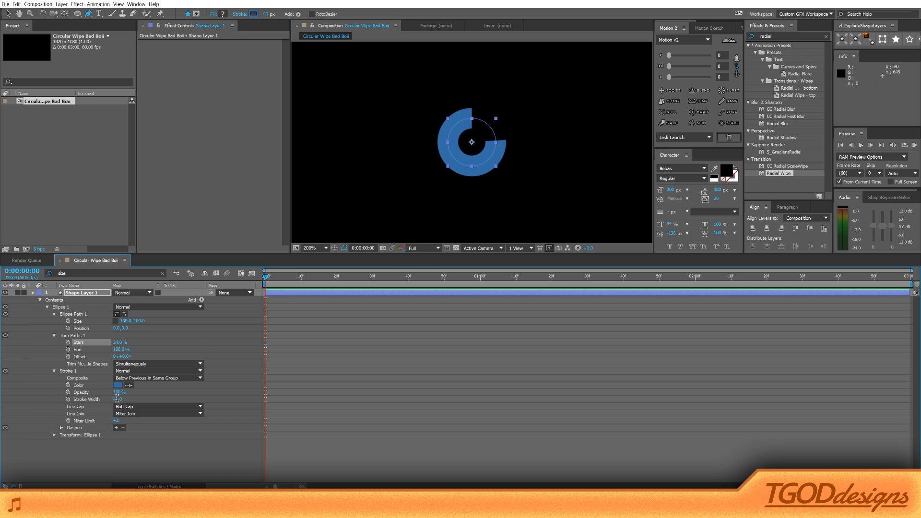
left_click(118, 399)
key("Return")
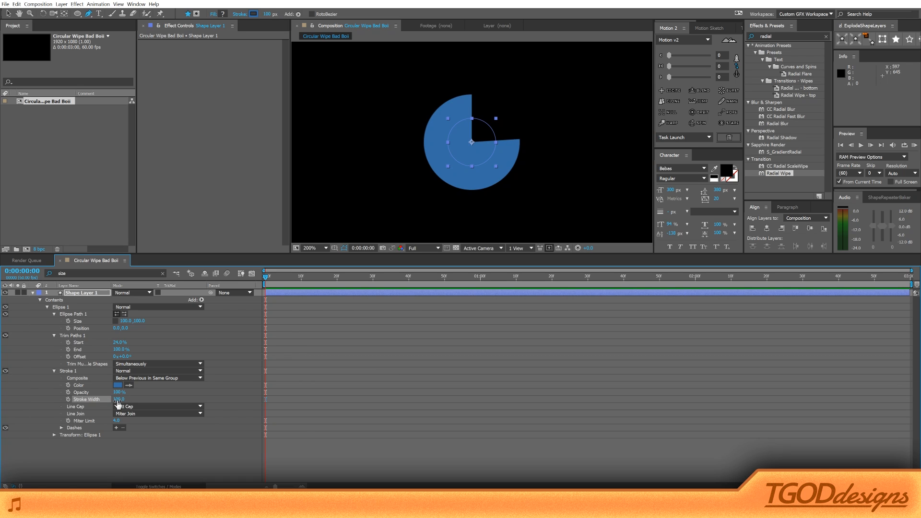
left_click(116, 442)
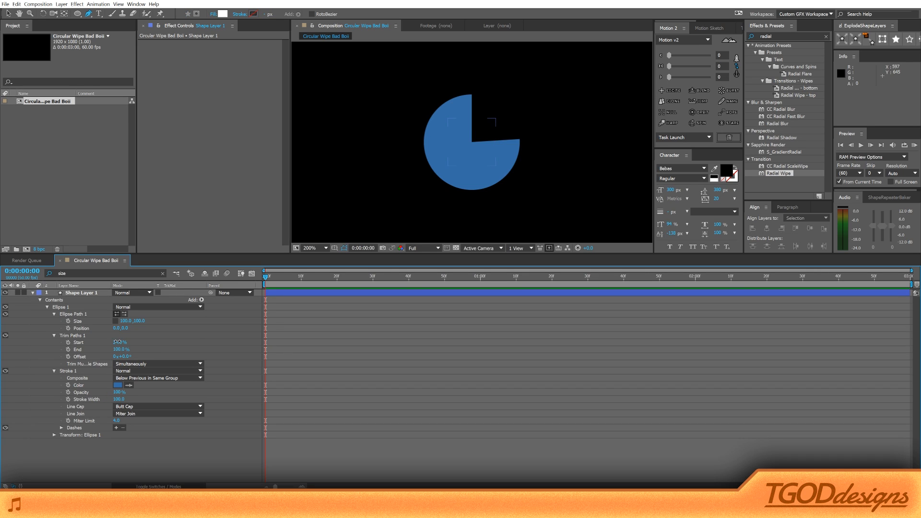
Try narrow wedges with Trim Paths Start 35% and End 41%, and with Start 21% and End 35%
left_click_drag(118, 342, 103, 354)
left_click_drag(99, 357, 99, 357)
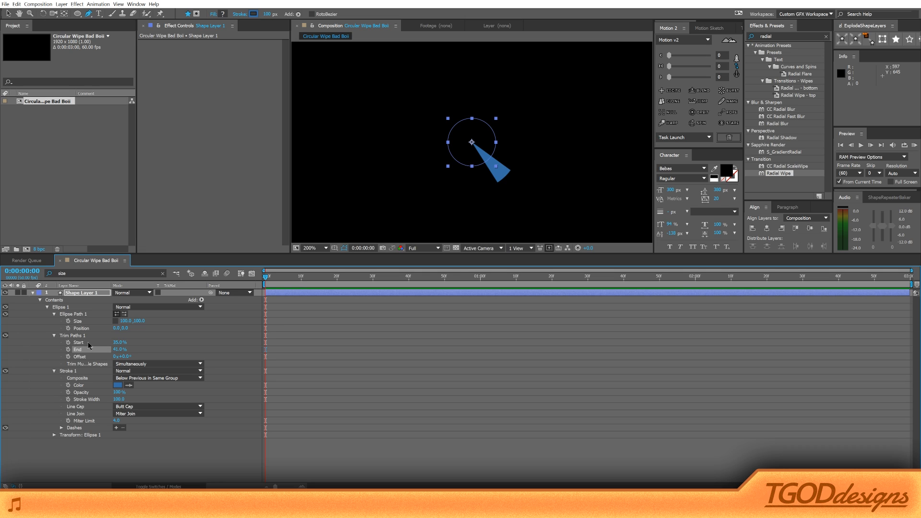
left_click(88, 342, "shift")
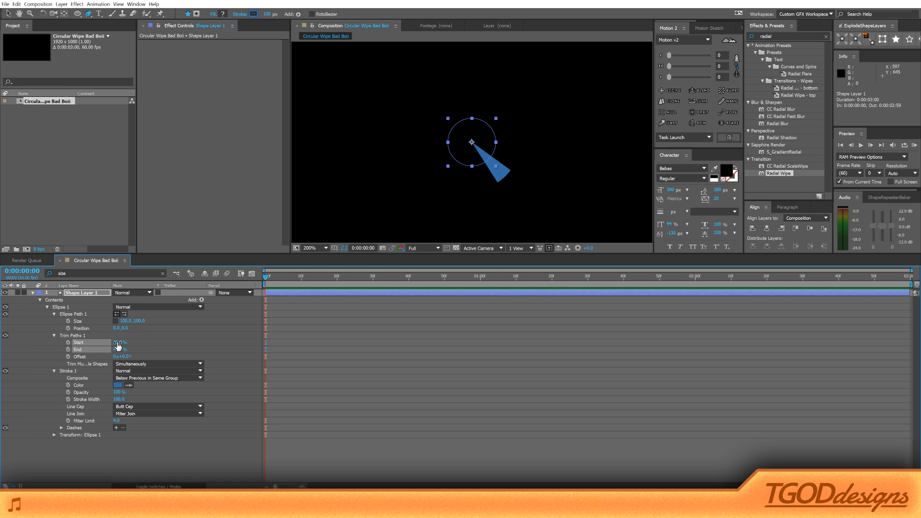
mouse_move(115, 345)
left_mouse_down()
mouse_move(124, 342)
mouse_move(109, 343)
mouse_move(124, 351)
mouse_move(115, 352)
left_mouse_up()
left_click(81, 351, "shift")
left_click(108, 437)
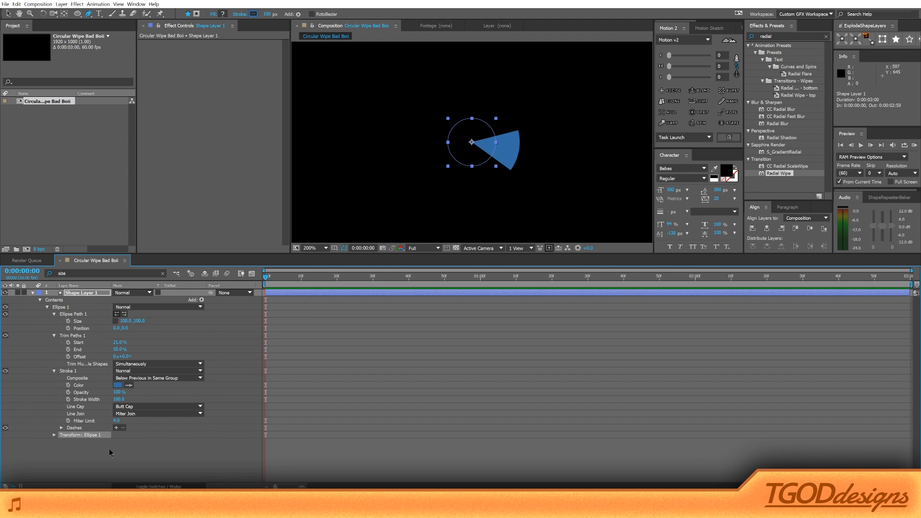
left_click(109, 448)
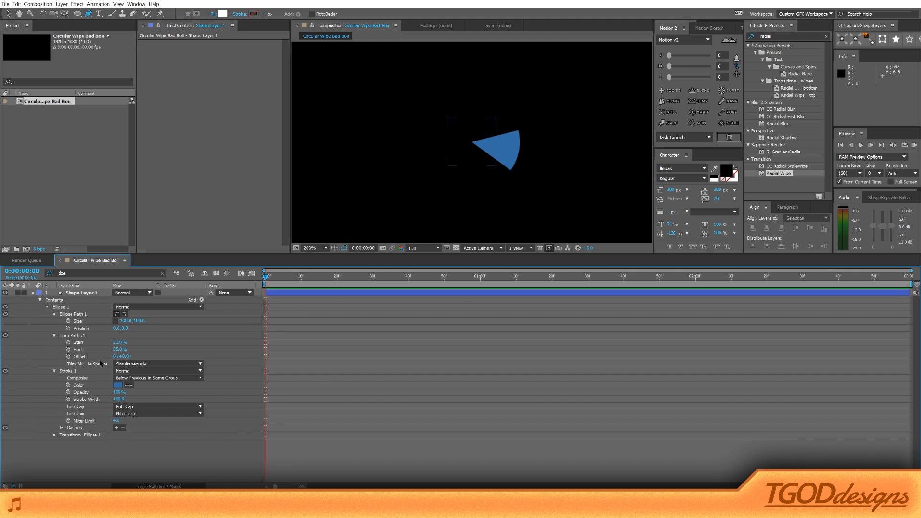
Change the Stroke 1 color to the brighter blue 00A0FF
left_click(119, 386)
mouse_move(137, 154)
left_mouse_down()
mouse_move(144, 129)
mouse_move(187, 123)
left_mouse_up()
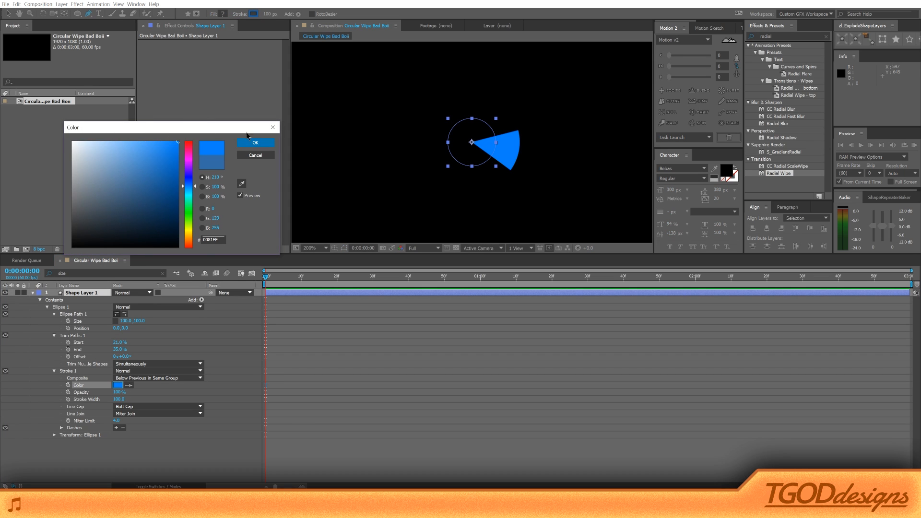
left_click(189, 189)
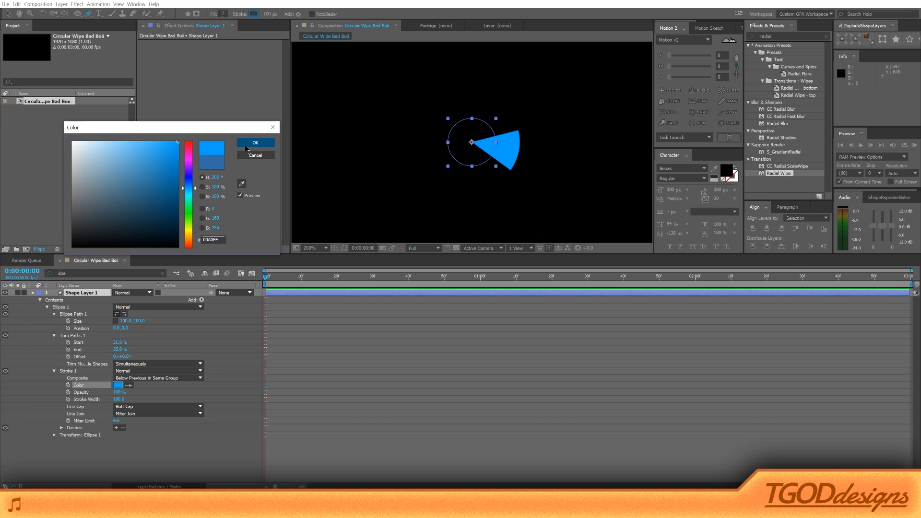
left_click(255, 142)
left_click(152, 435)
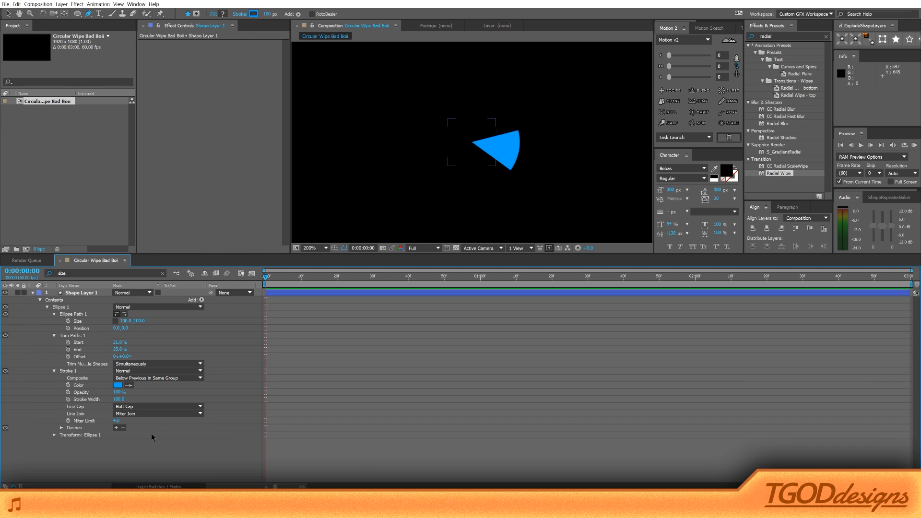
Set the Trim Paths Start and End to 0% and enable keyframing for both at 0:00:00:00
left_click(118, 343)
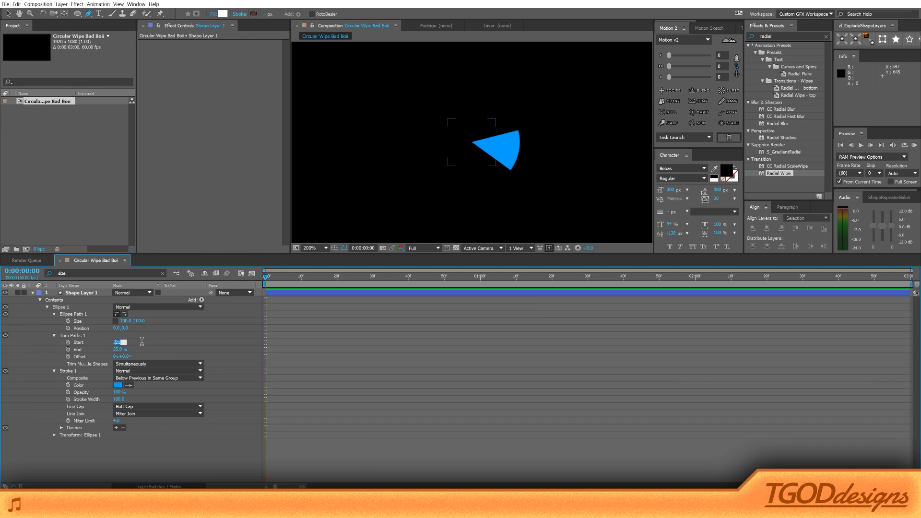
type("0")
key("Return")
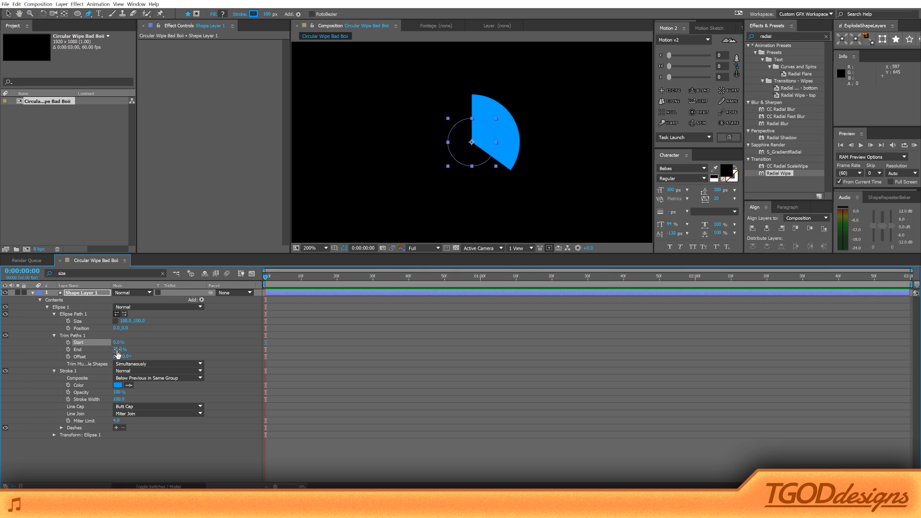
left_click(118, 350)
type("0")
key("Return")
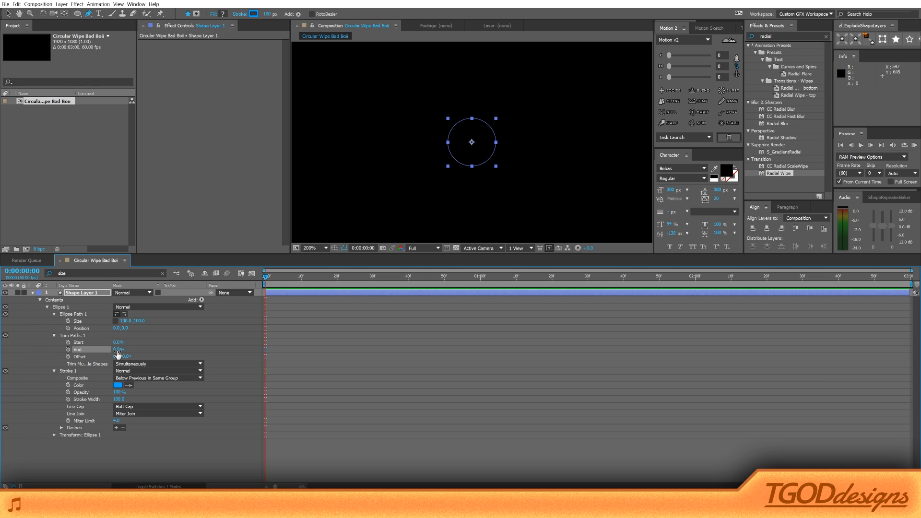
left_click(68, 343)
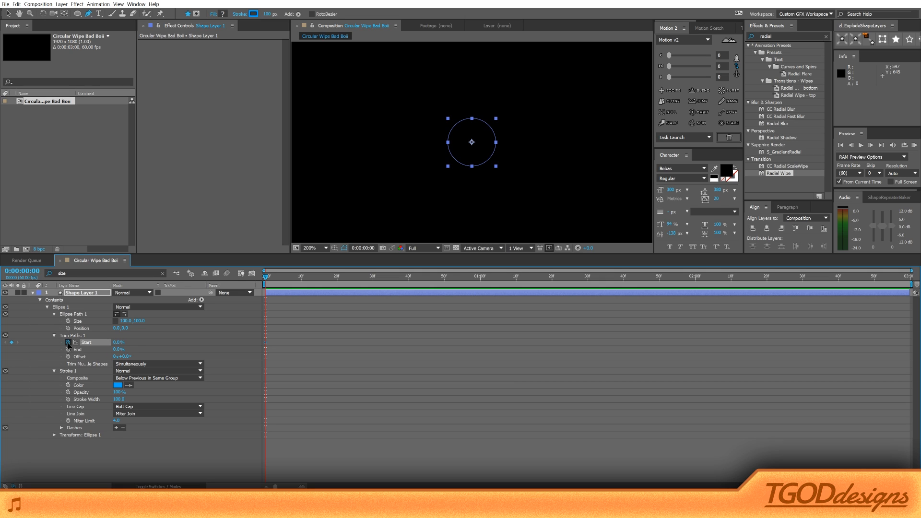
left_click(68, 349)
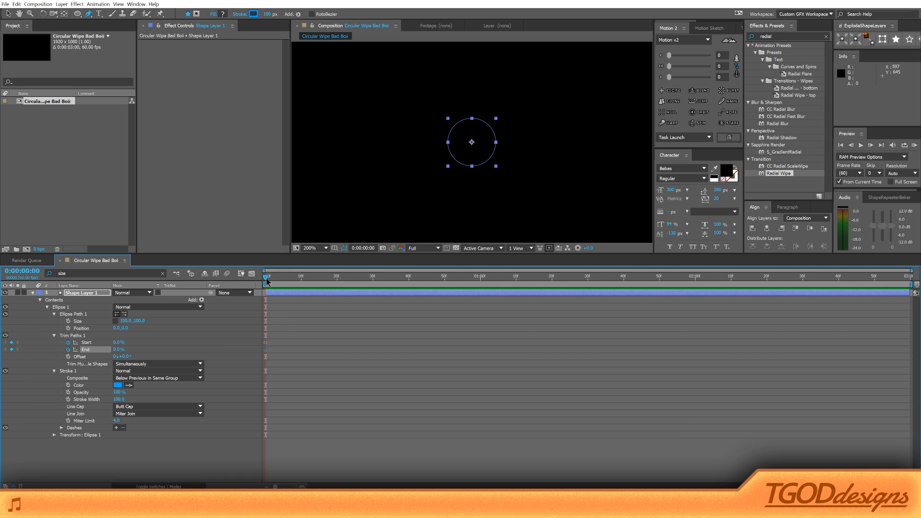
Keyframe the Trim Paths Start and End at 100% at 0:00:01:00 and scrub back through the animation
left_click_drag(266, 278, 483, 281)
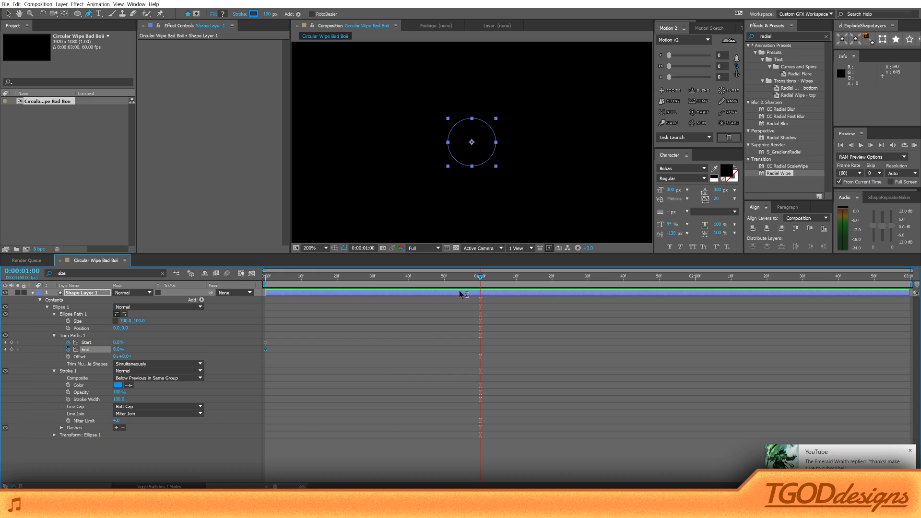
left_click(117, 342)
type("100")
key("Tab")
type("10")
key("Return")
left_click_drag(481, 278, 338, 307)
Shift both Trim Paths End keyframes two frames later and scrub through the wipe
left_click_drag(487, 353, 262, 352)
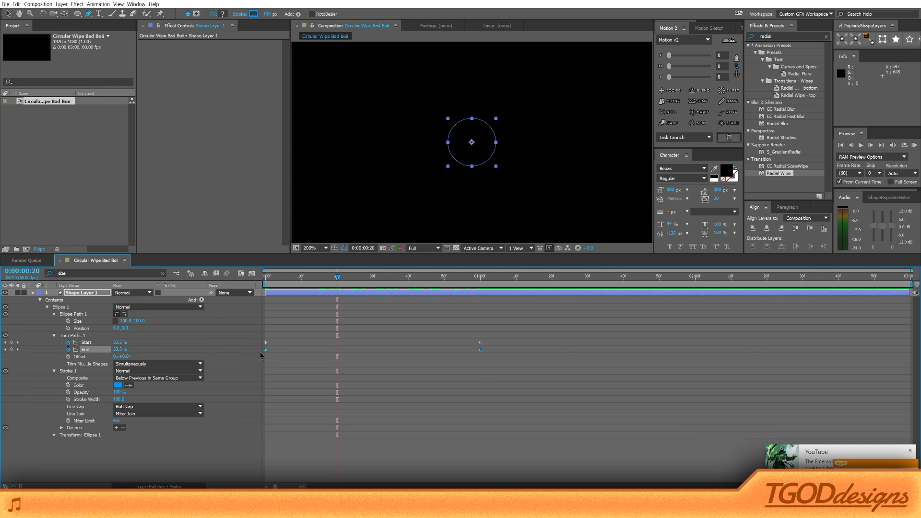
left_click_drag(267, 351, 274, 353)
left_click_drag(321, 271, 374, 296)
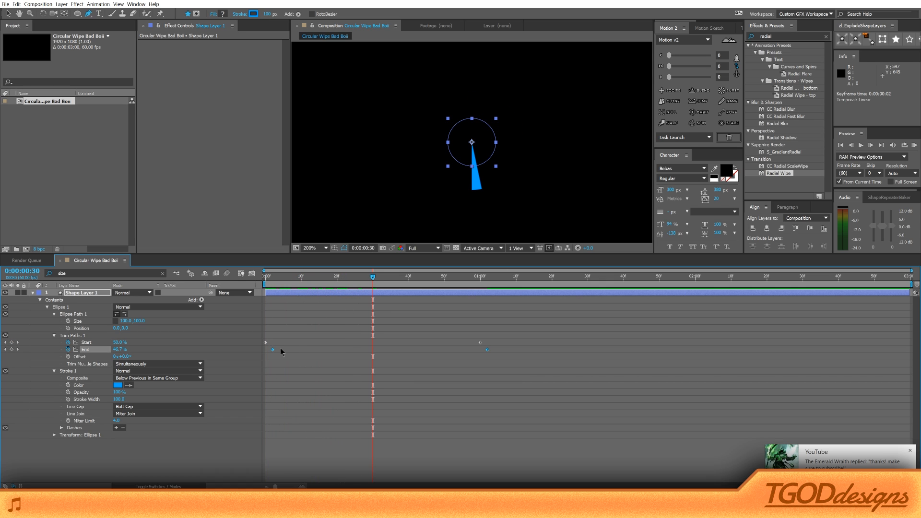
Move the End keyframes back in line with the Start keyframes and preview the animation
left_click_drag(272, 349, 266, 350)
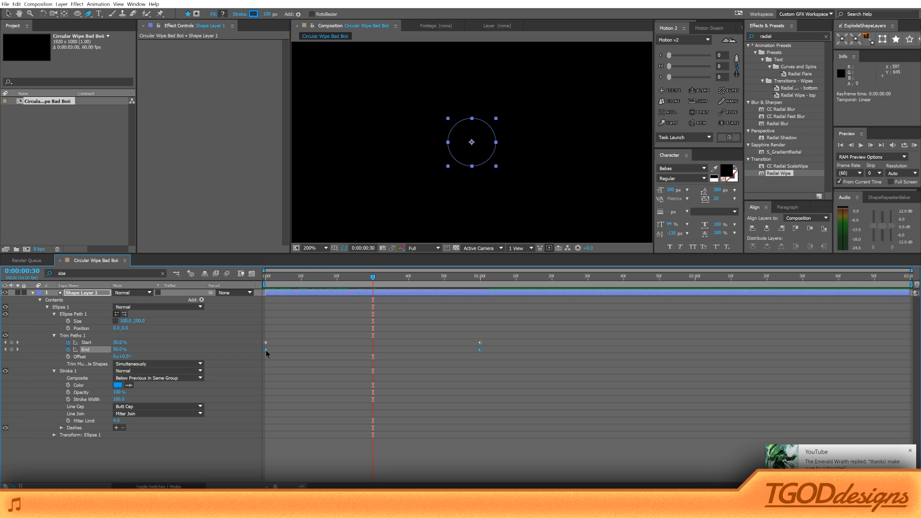
left_click(277, 276)
key("space")
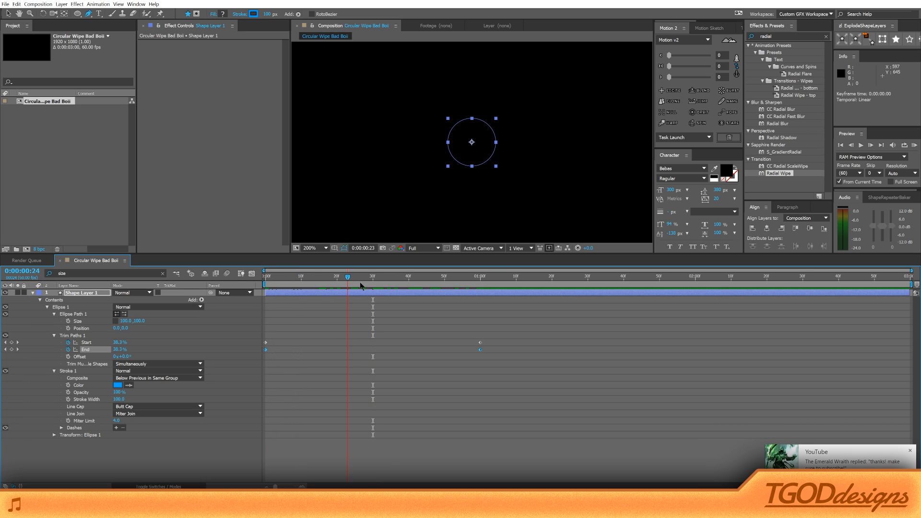
left_click(453, 373)
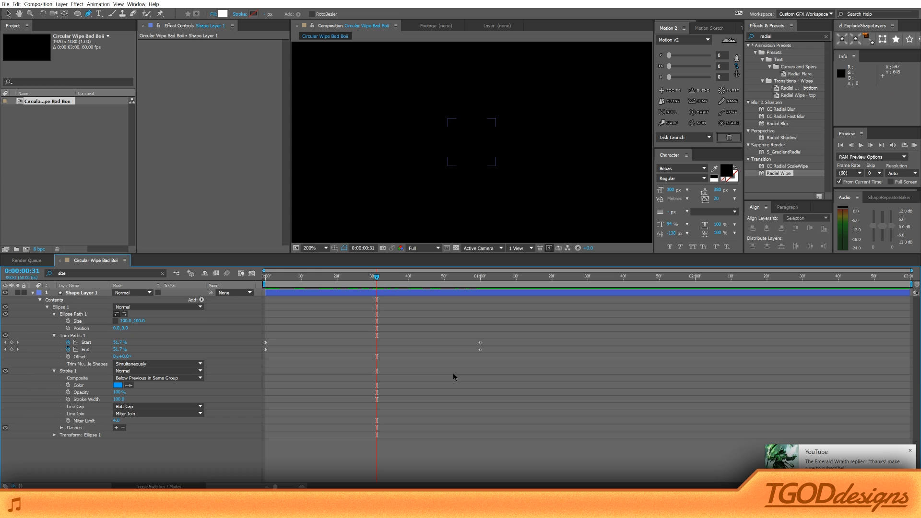
Shift both Trim Paths End keyframes four frames later and scrub to 0:00:01:04
left_click_drag(490, 357, 281, 350)
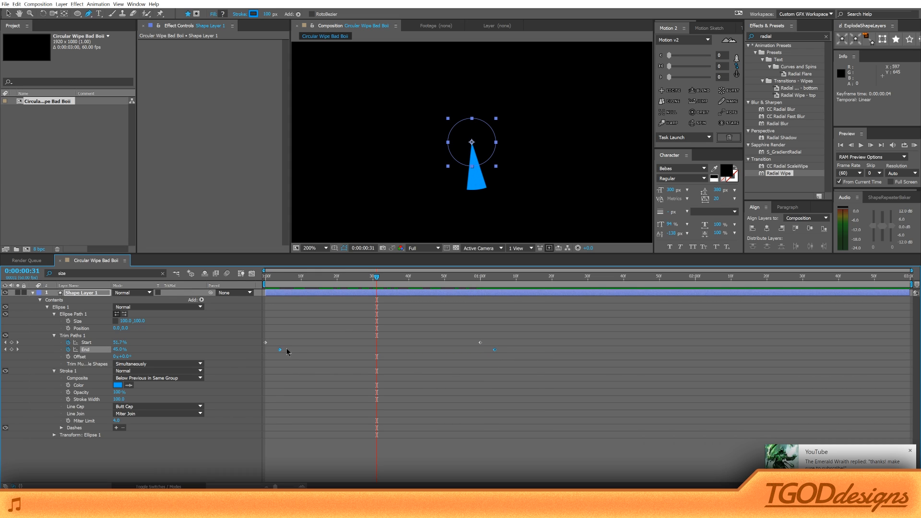
left_click(287, 333)
left_click_drag(272, 282, 495, 305)
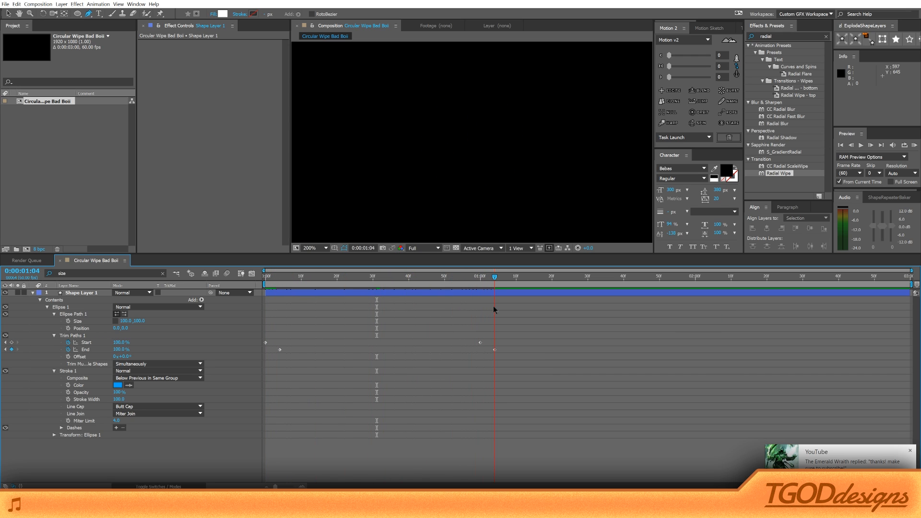
Dismiss the notification, realign the End keyframes with the Start keyframes at 0:00:00:00 and 0:00:01:00, and scrub through the result
left_click(910, 450)
left_click_drag(537, 361, 269, 351)
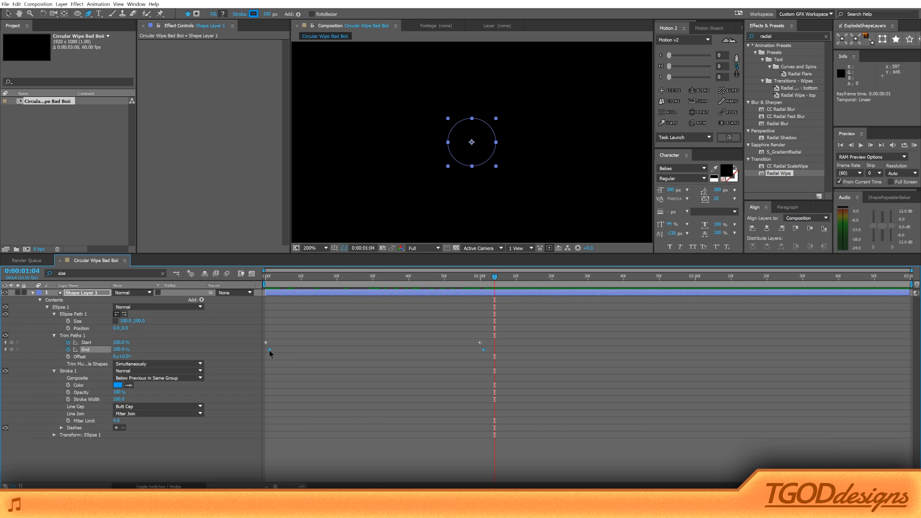
left_click(326, 370)
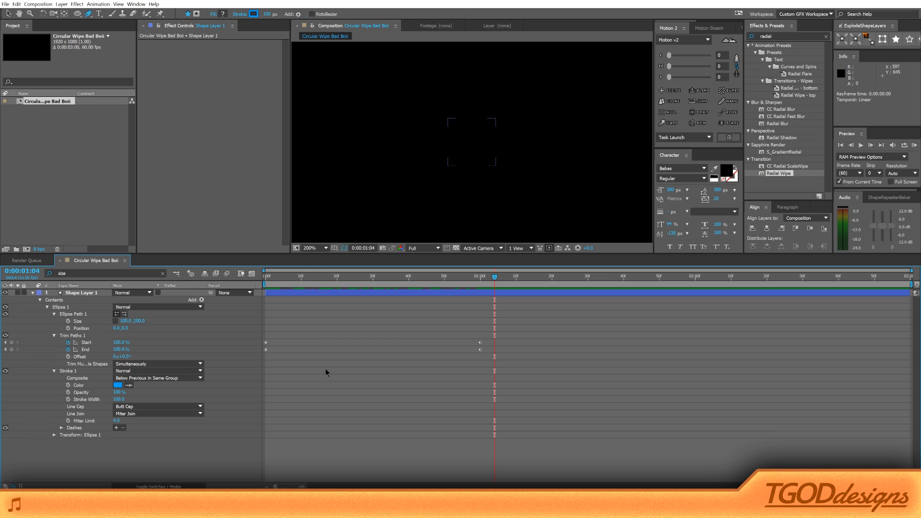
left_click(268, 276)
left_click_drag(441, 296, 442, 297)
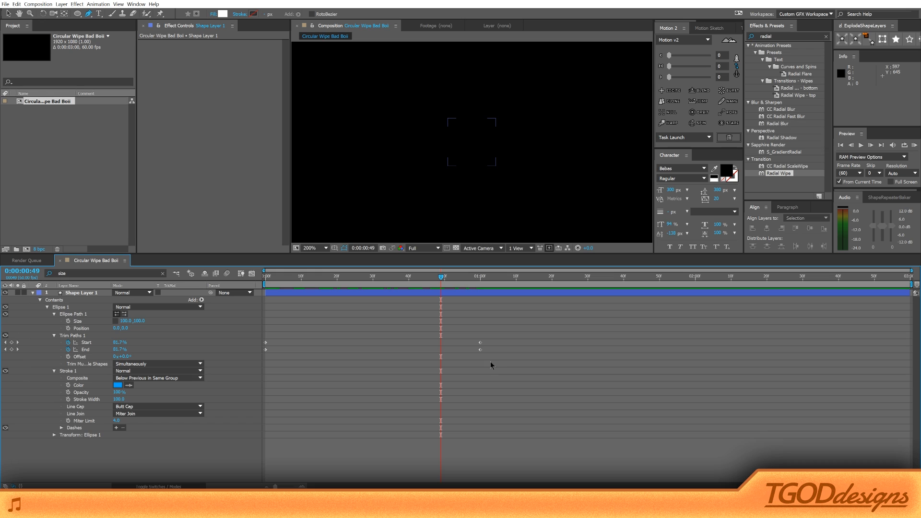
Apply Easy Ease to all the Trim Paths Start and End keyframes and keep them selected
left_click_drag(490, 362, 261, 335)
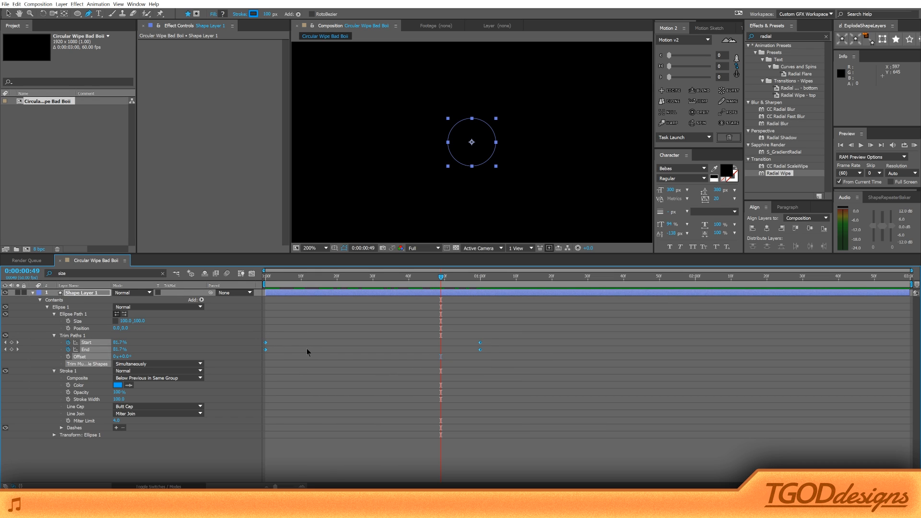
right_click(266, 343)
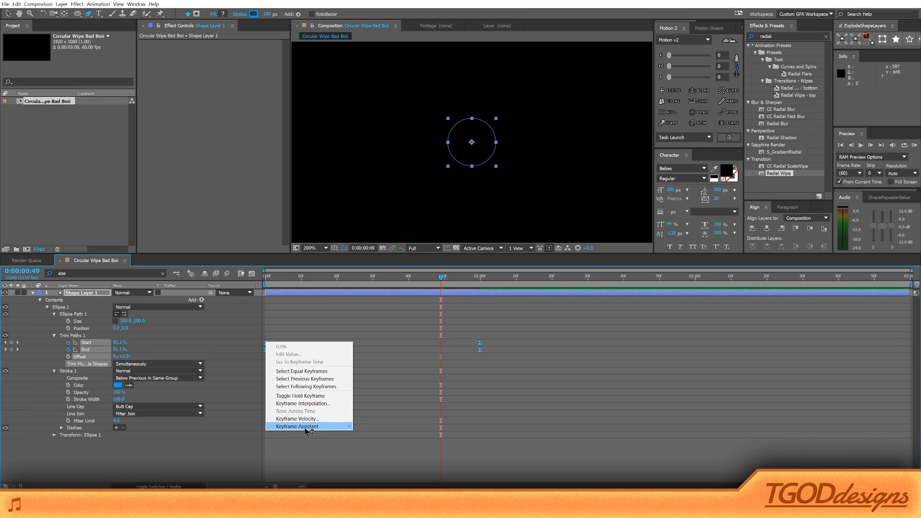
mouse_move(308, 428)
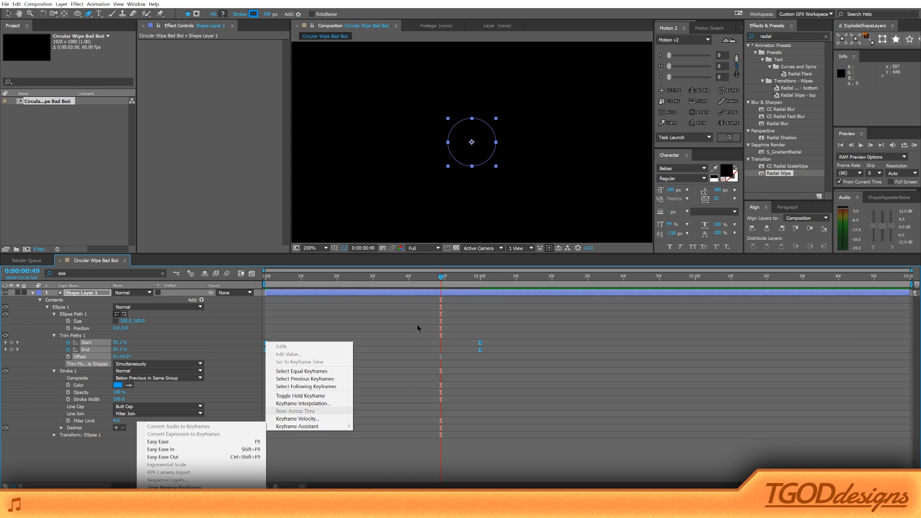
left_click(389, 320)
left_click_drag(496, 335, 262, 358)
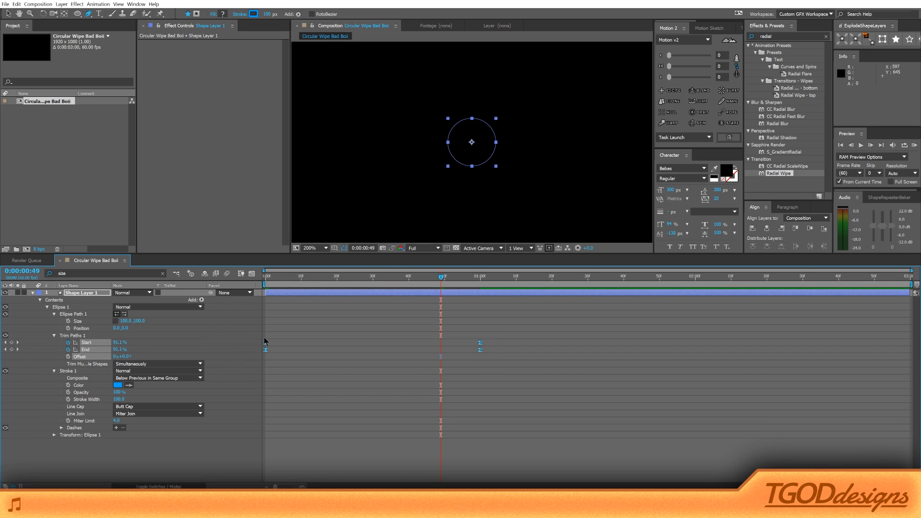
Scrub the eased wipe from its start and show the Trim Paths Start and End value curves in the Graph Editor
left_click(271, 278)
left_click_drag(288, 287, 369, 298)
left_click_drag(428, 299, 387, 300)
left_click_drag(274, 303, 200, 349)
left_click(92, 343)
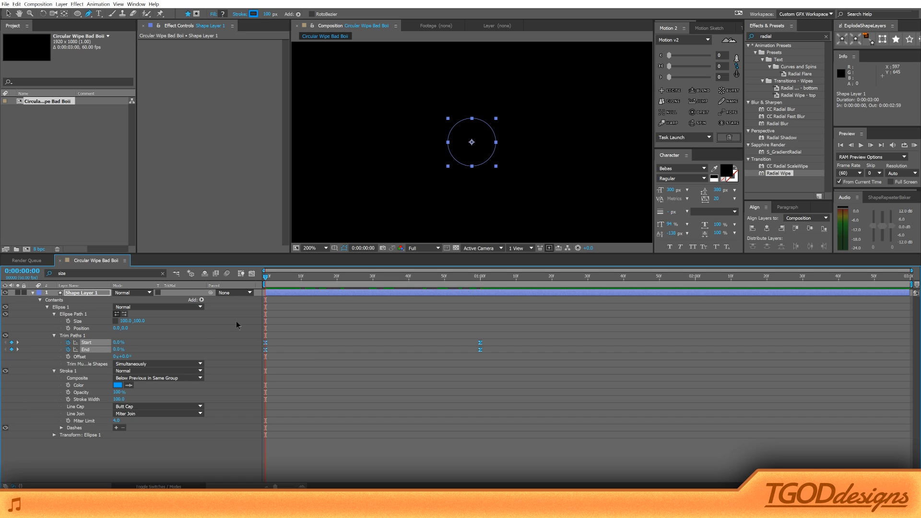
left_click(252, 275)
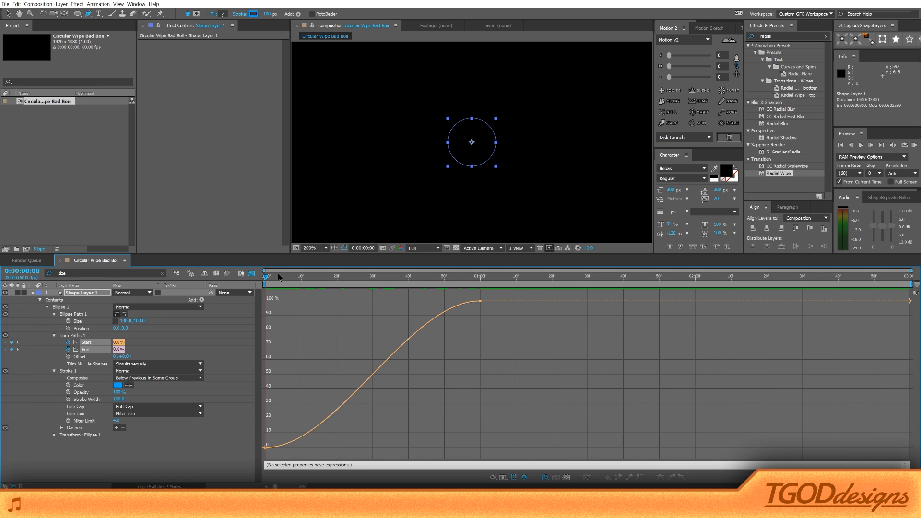
left_click(279, 275)
left_click_drag(281, 282, 401, 291)
Reshape the Trim Paths Start curve, extending the last keyframe's ease handle back to about frame 26 and the first keyframe's to about frame 25
left_click(8, 13)
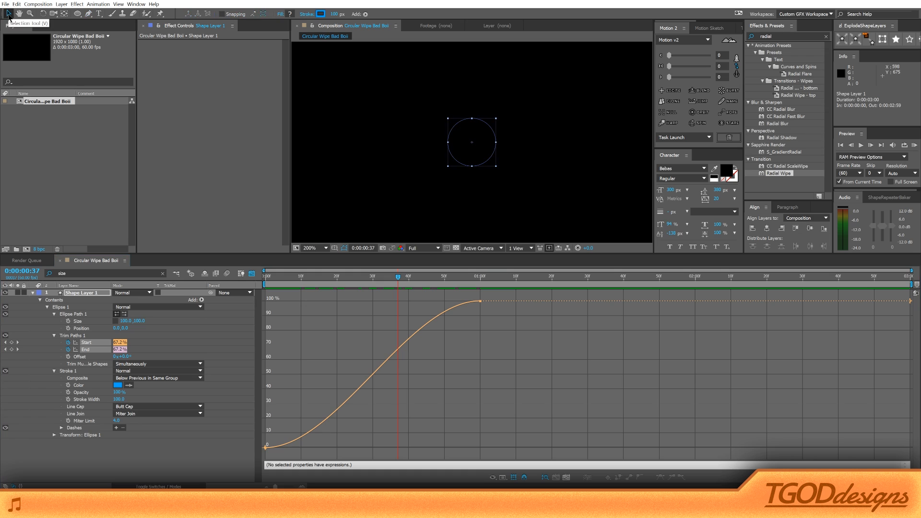
left_click(481, 303)
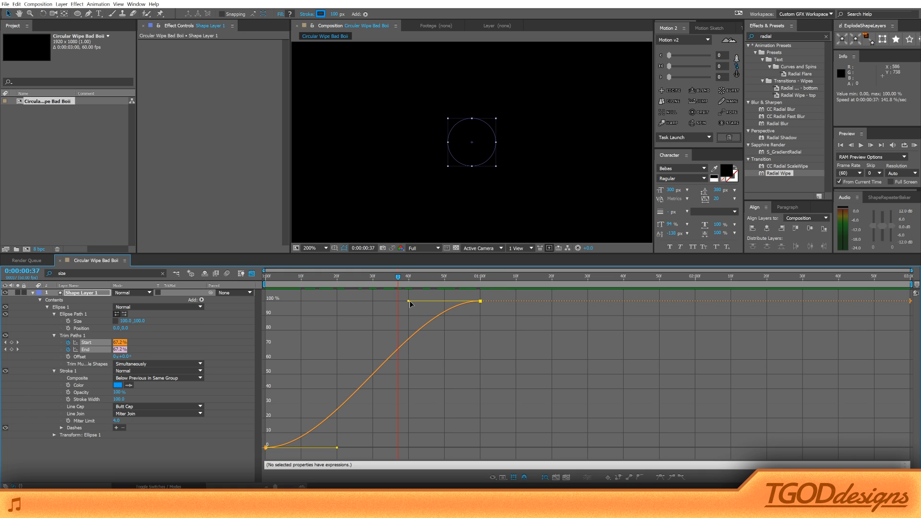
left_click_drag(395, 302, 381, 305)
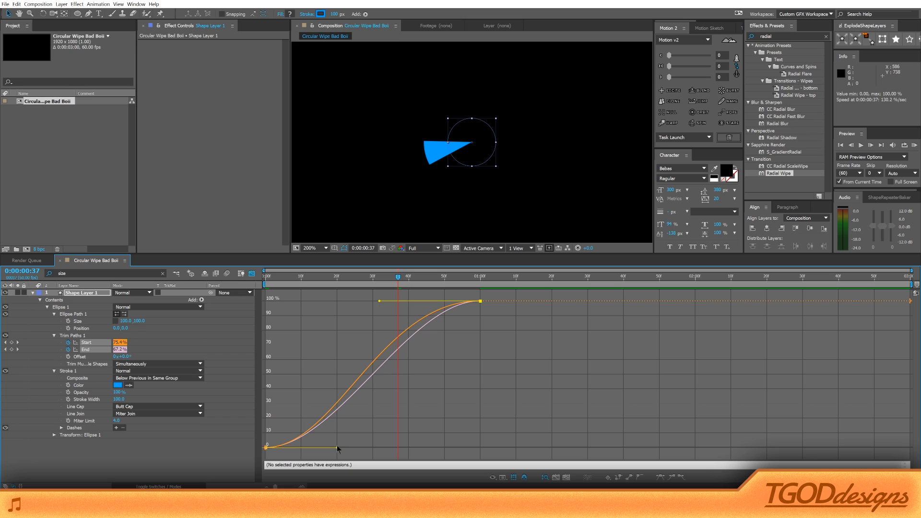
left_click_drag(337, 448, 384, 447)
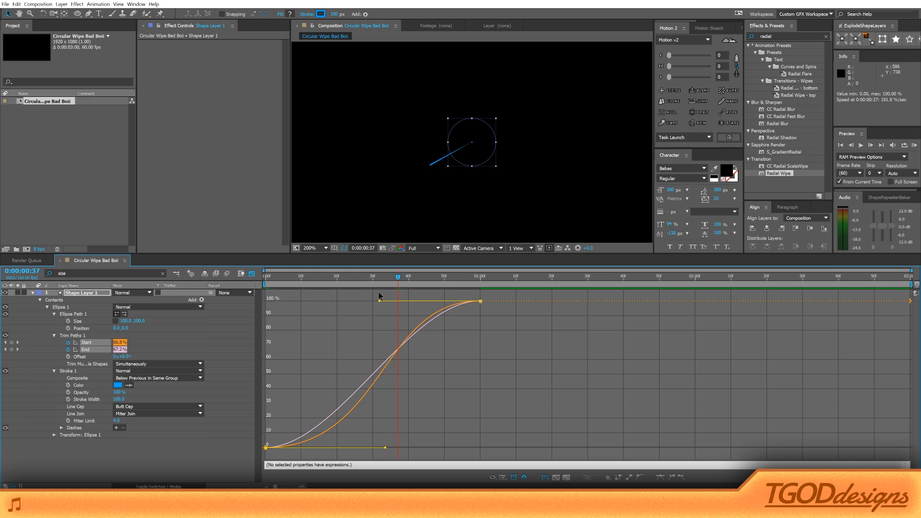
left_click_drag(382, 304, 361, 303)
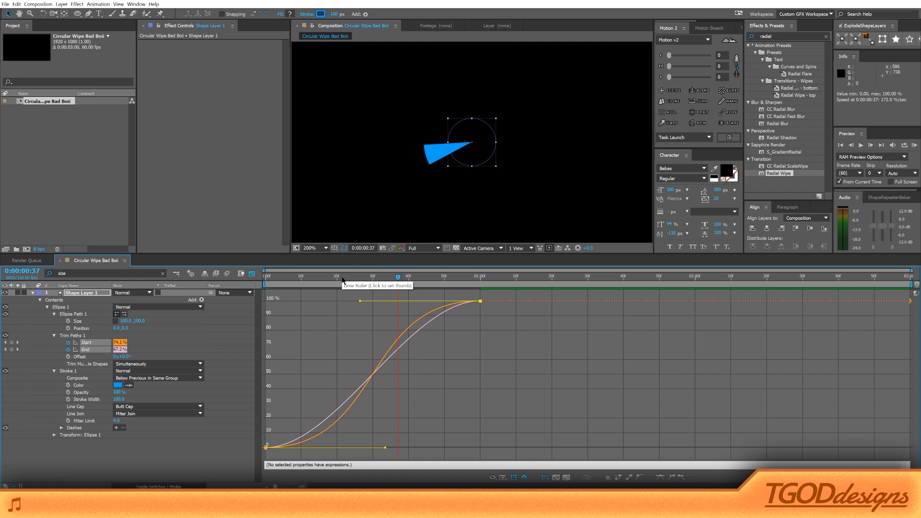
left_click_drag(342, 280, 327, 317)
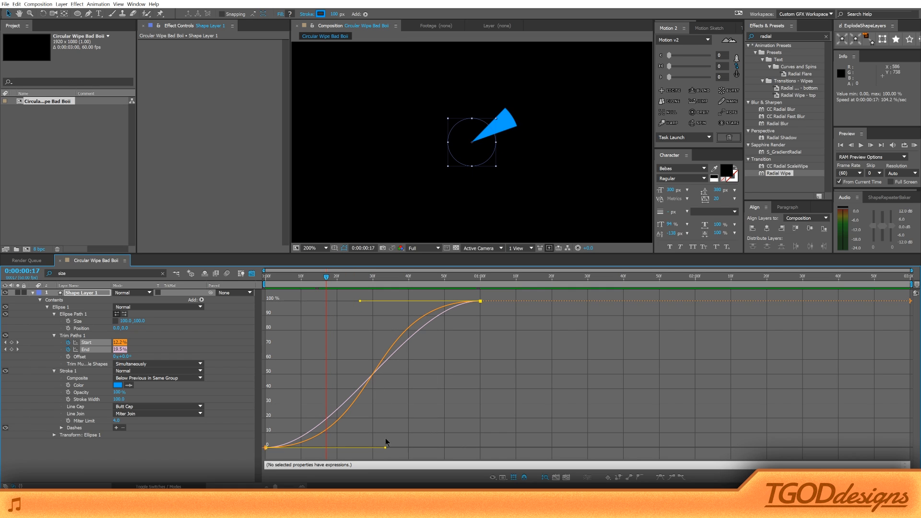
left_click_drag(384, 449, 353, 453)
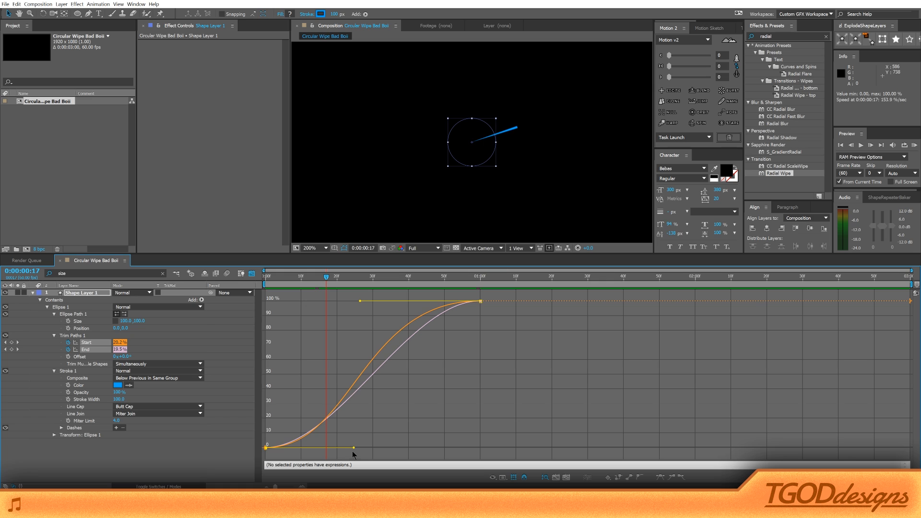
Extend the first keyframe's ease handle on the Trim Paths End curve to about frame 32 and preview the wipe up to 0:00:00:38
left_click(362, 383)
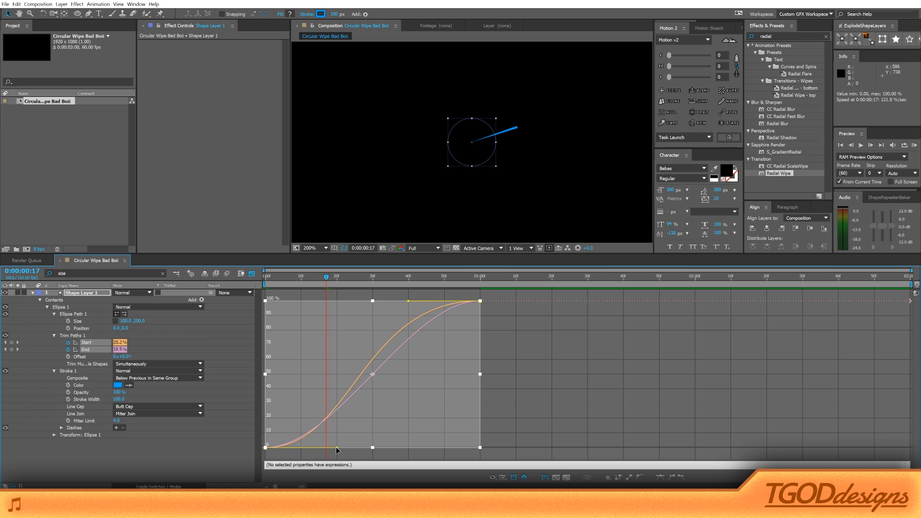
left_click_drag(337, 447, 380, 444)
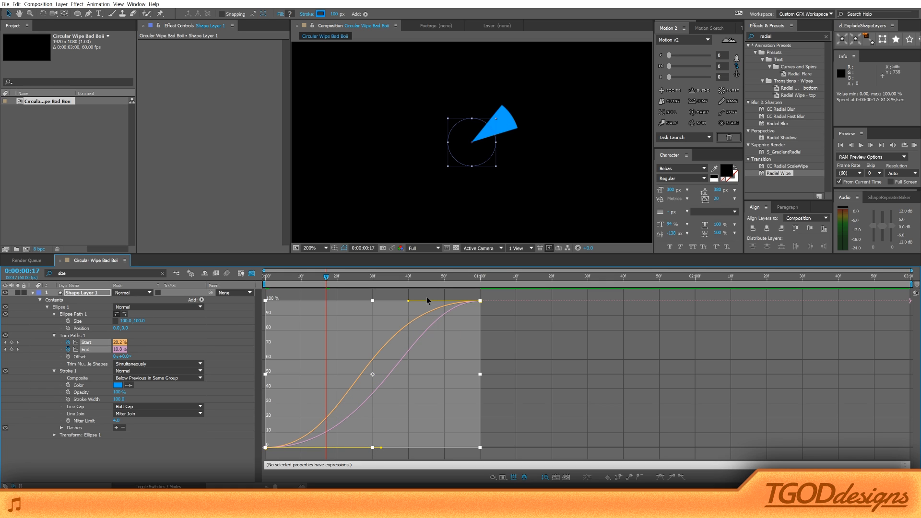
left_click(527, 356)
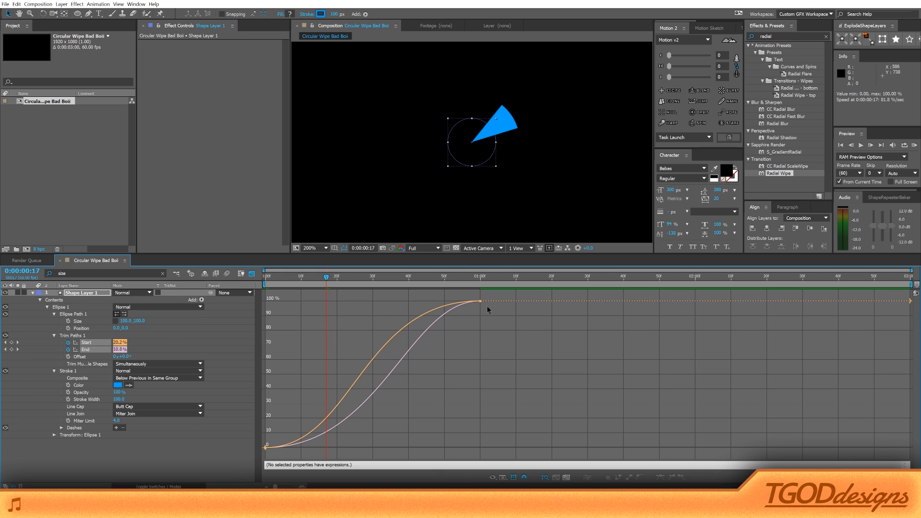
mouse_move(481, 303)
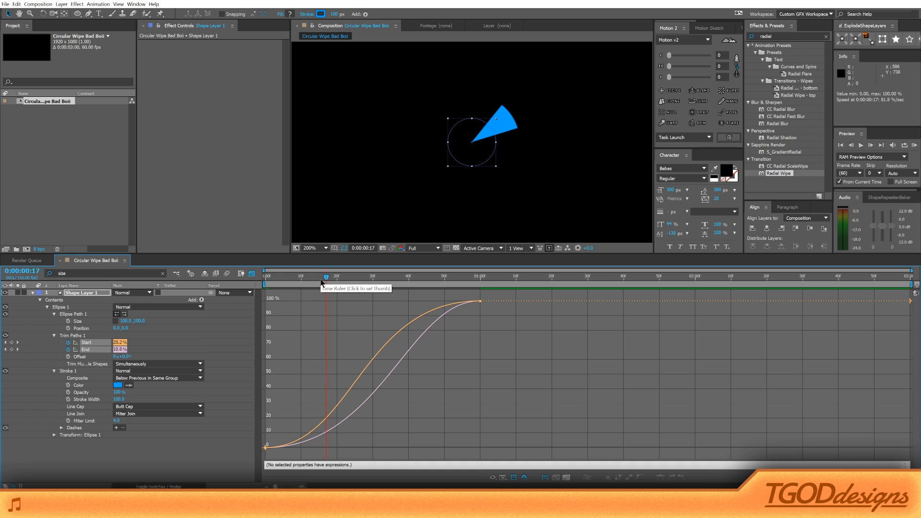
left_click_drag(321, 283, 257, 287)
key("KP_0")
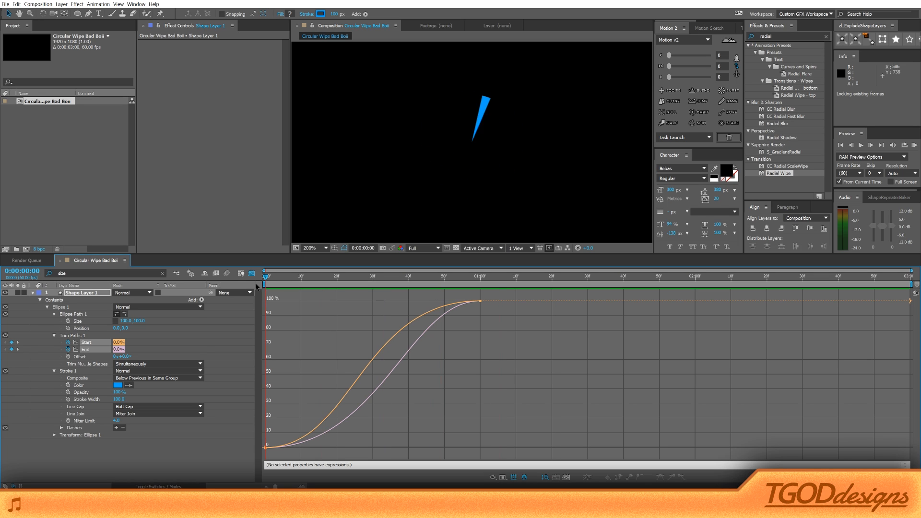
key("space")
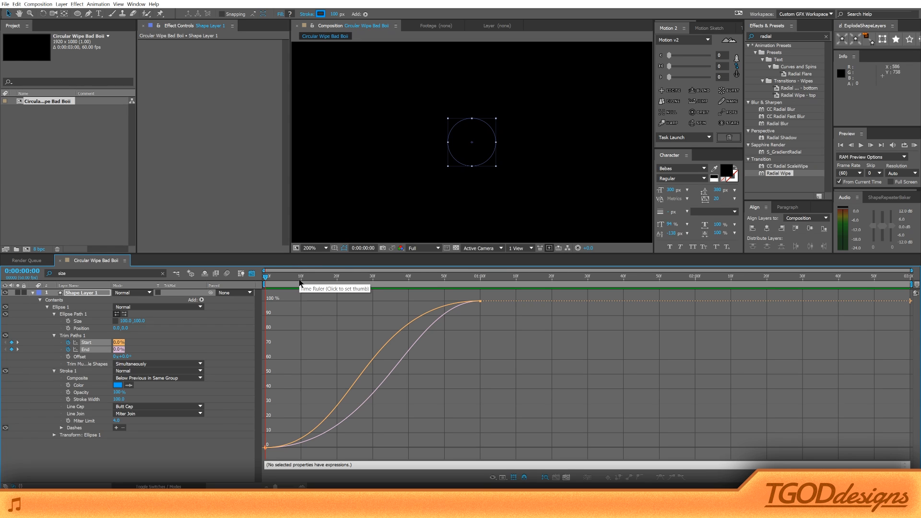
left_click_drag(299, 283, 402, 301)
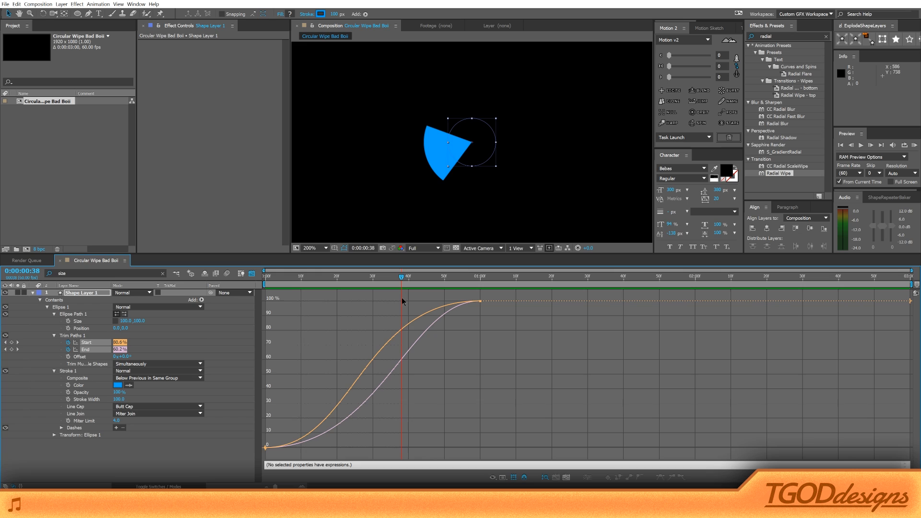
Refine the End curve with ease handles at about frames 28 and 36, and preview the wipe from the start
left_click(295, 443)
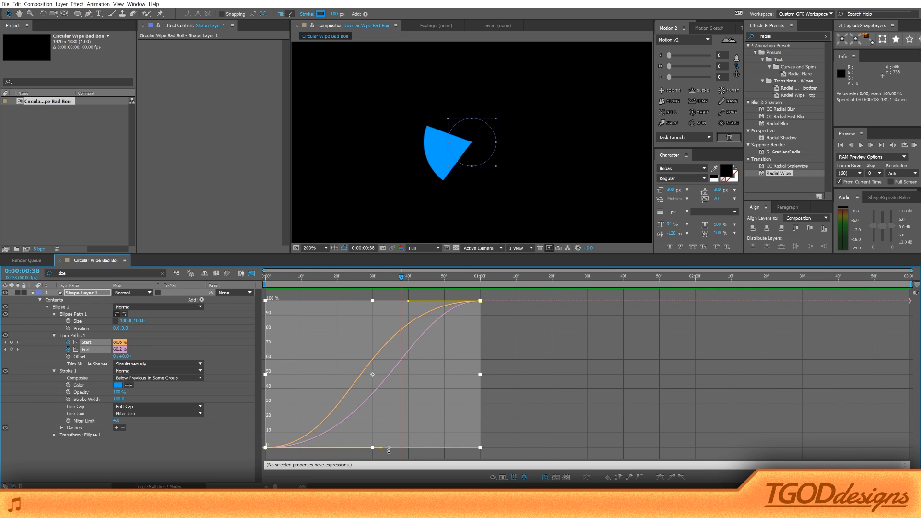
left_click_drag(380, 448, 366, 448)
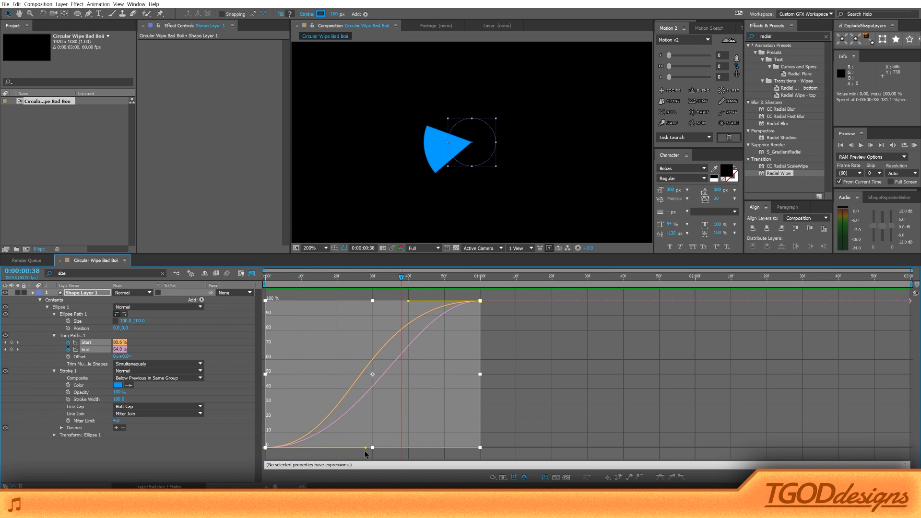
left_click_drag(407, 301, 449, 296)
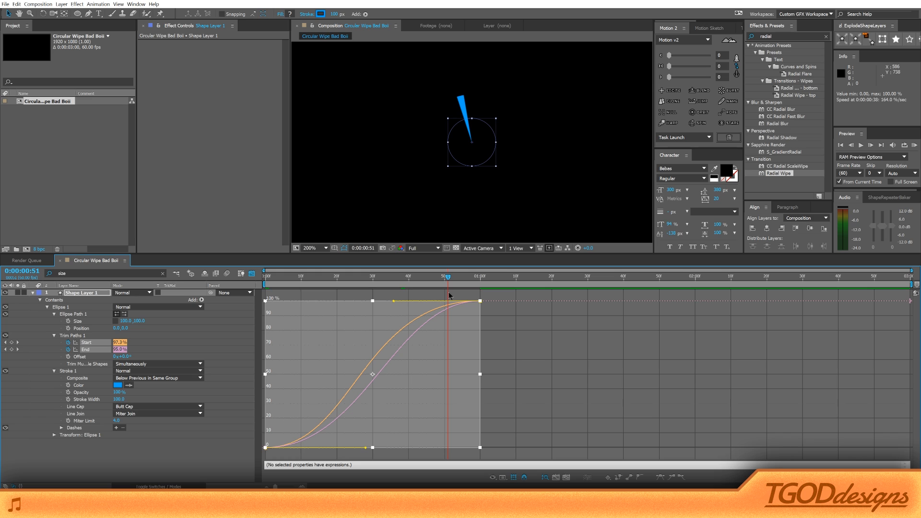
left_click(517, 321)
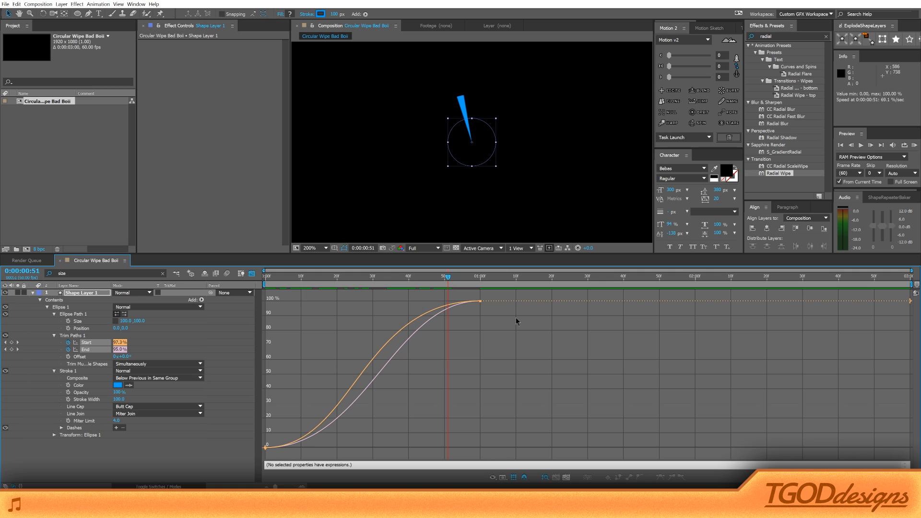
key("Home")
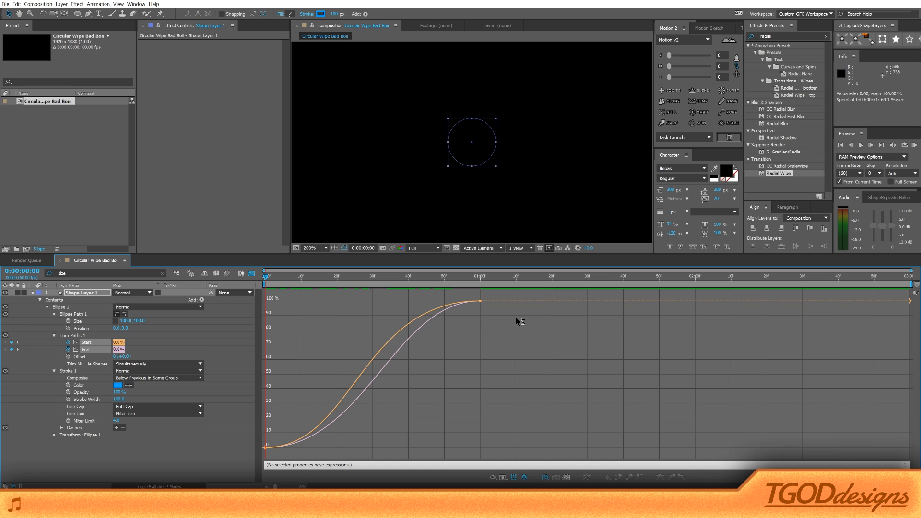
key("space")
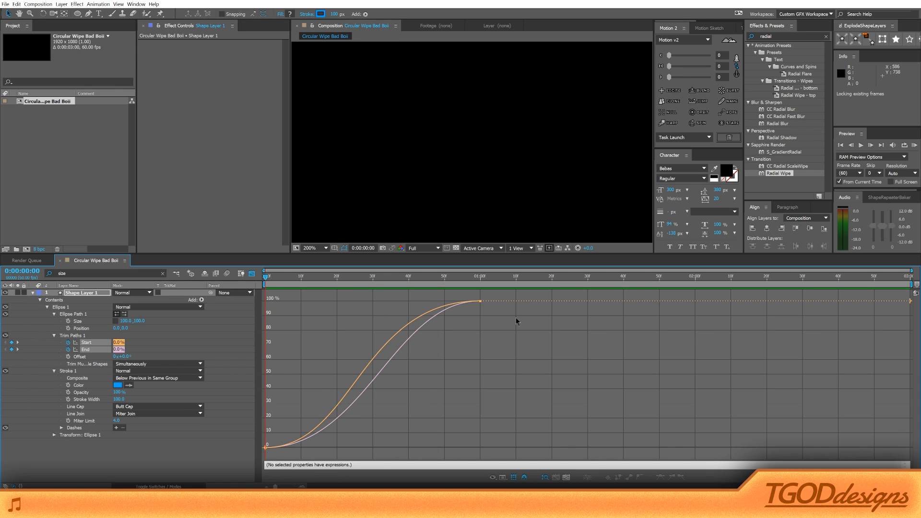
key("space")
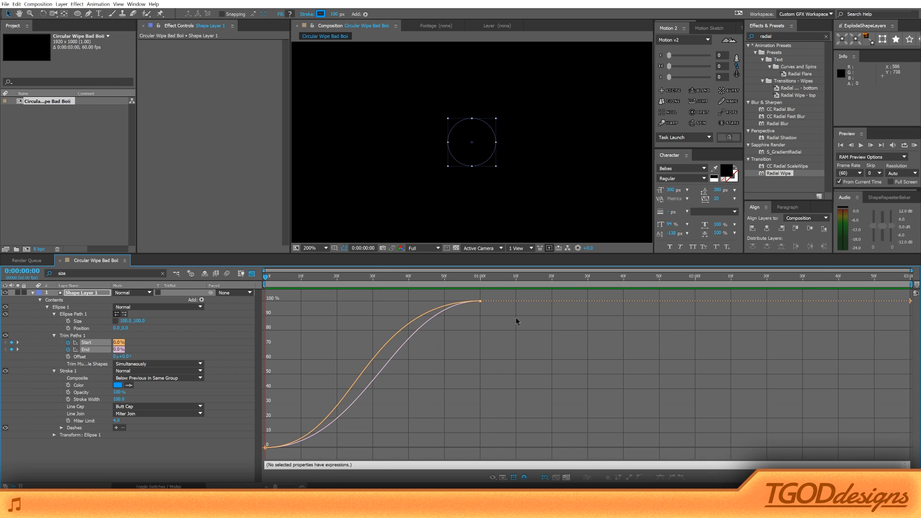
Return from the Graph Editor to the layer bars and reveal only Shape Layer 1's keyframed properties
left_click(252, 274)
left_click(354, 364)
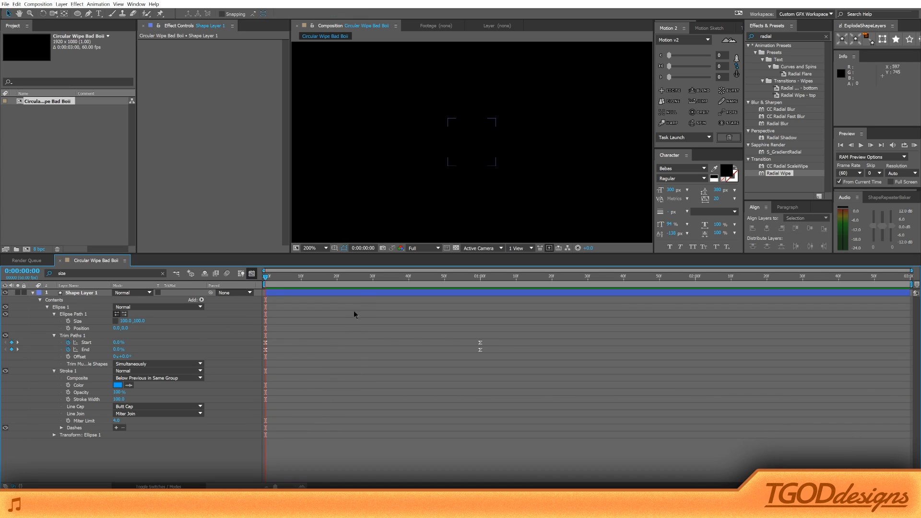
left_click(368, 294)
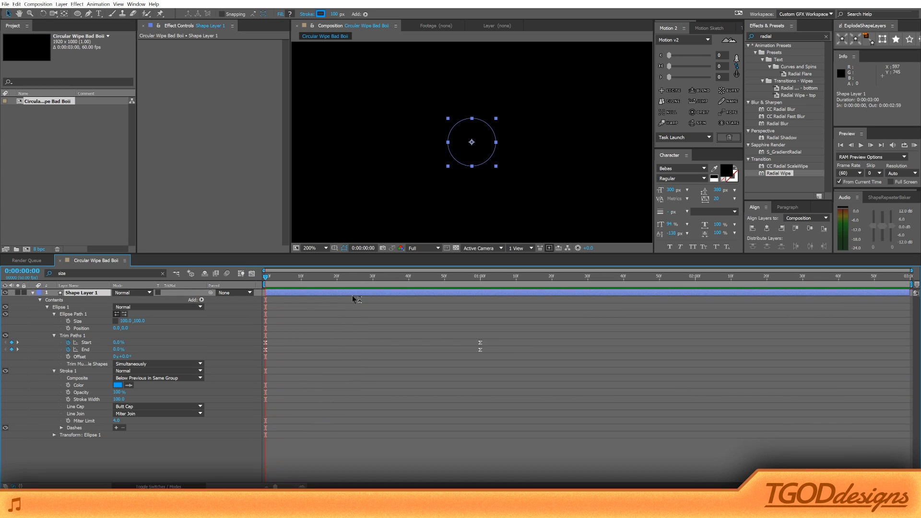
key("u")
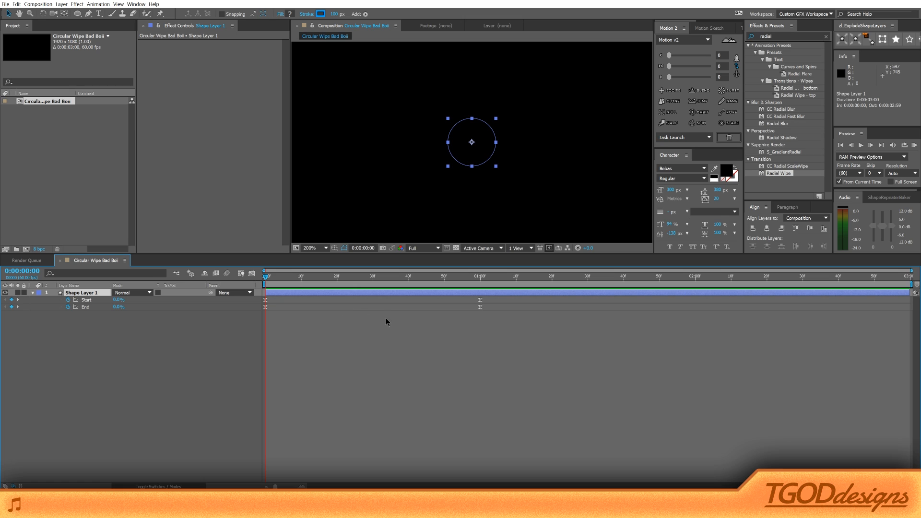
left_click(419, 370)
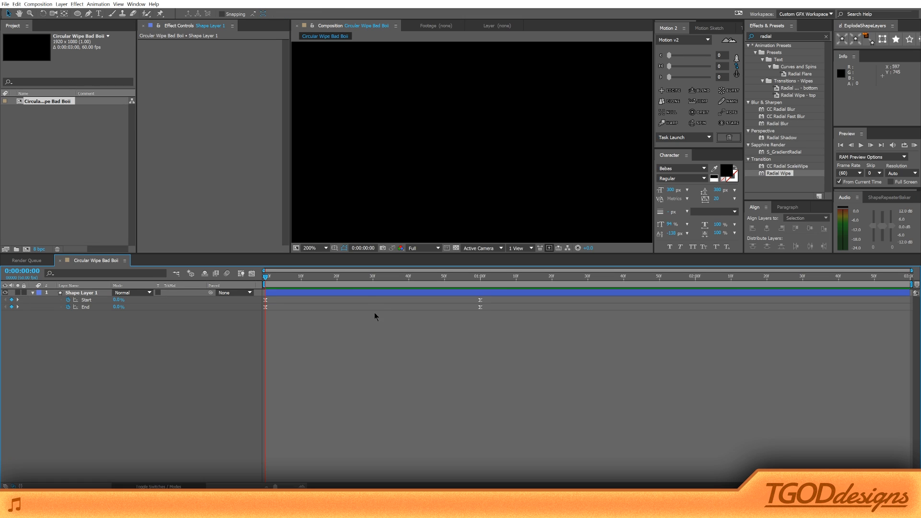
At 0:00:00:25, duplicate Shape Layer 1 beneath the original and offset the copy three frames later
left_click_drag(265, 278, 355, 283)
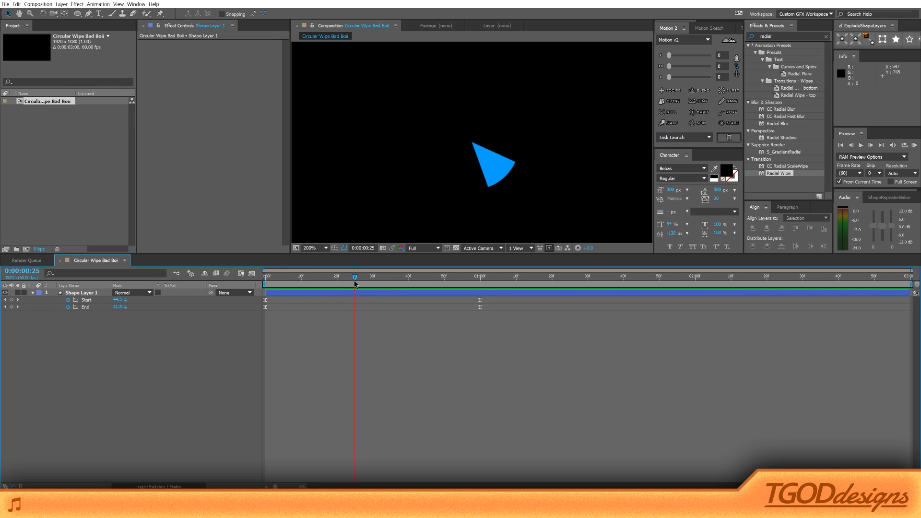
left_click(81, 292)
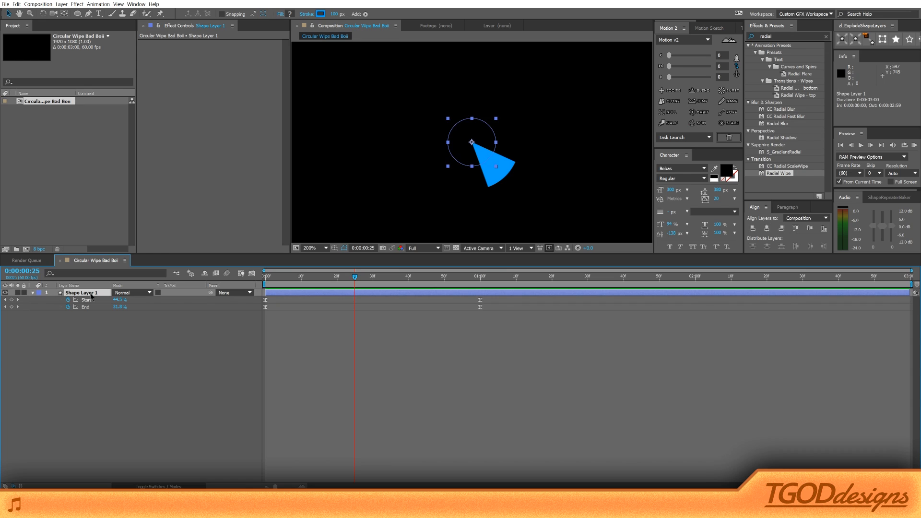
key("ctrl+d")
left_click_drag(94, 295, 92, 328)
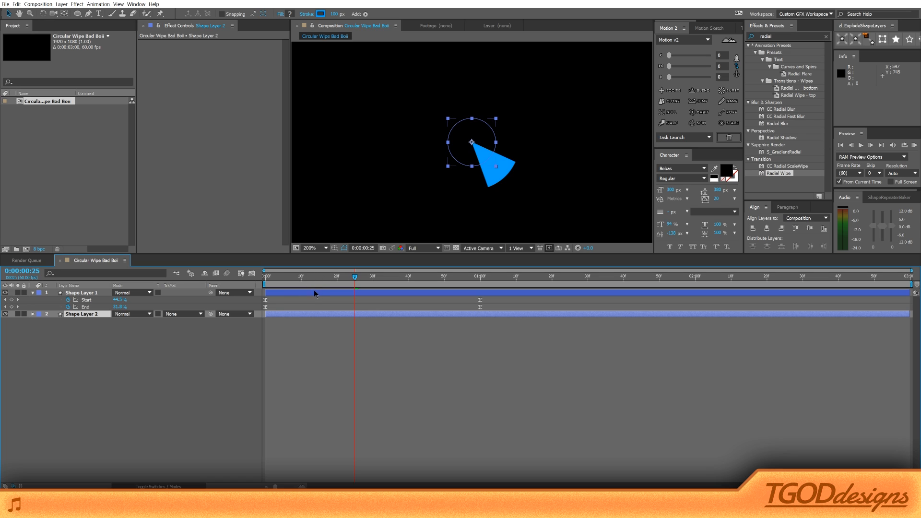
left_click_drag(271, 312, 282, 315)
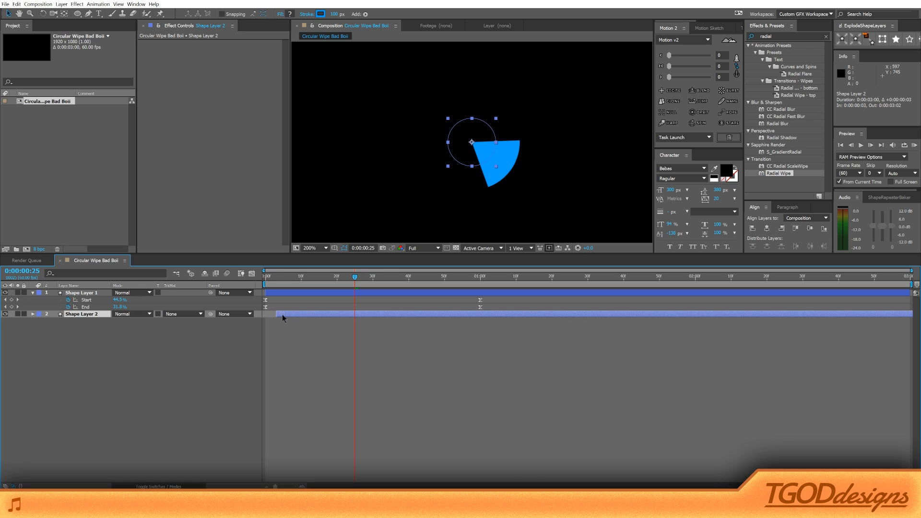
left_click(315, 364)
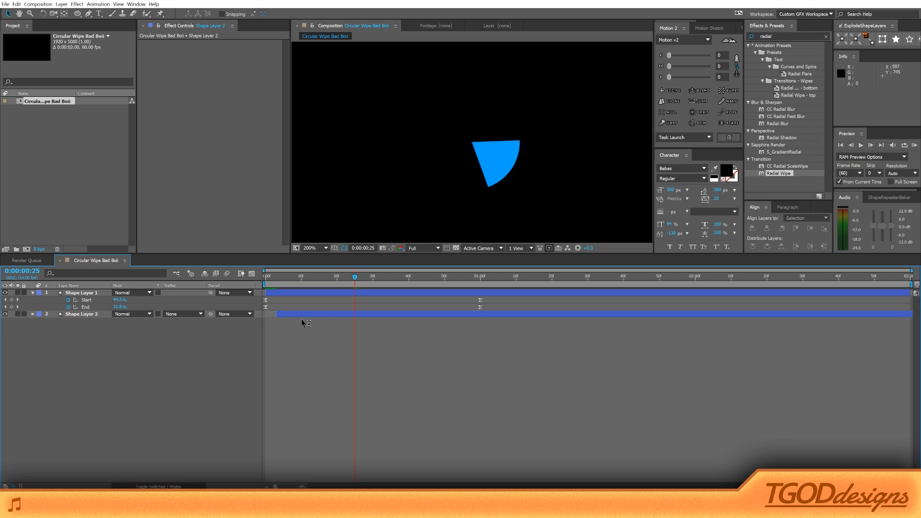
Recolour Shape Layer 2's stroke to light blue #88D3FF
left_click(314, 314)
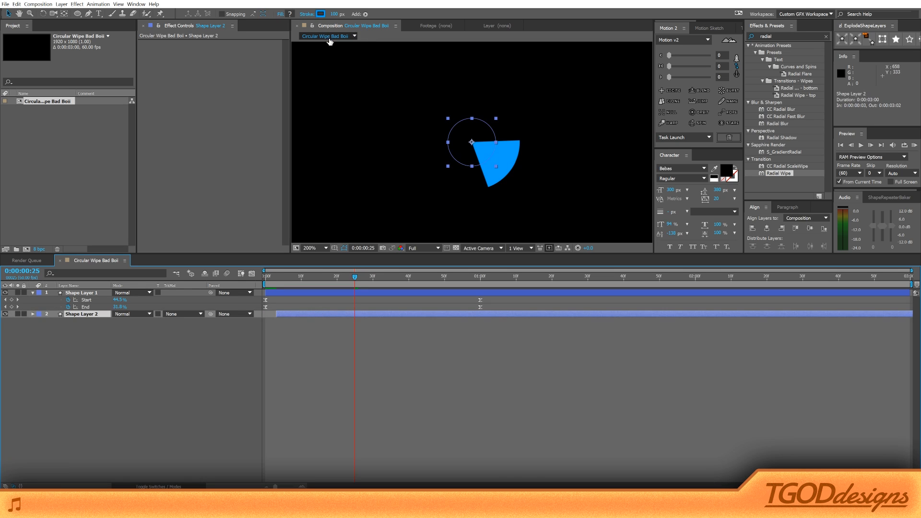
left_click(320, 13)
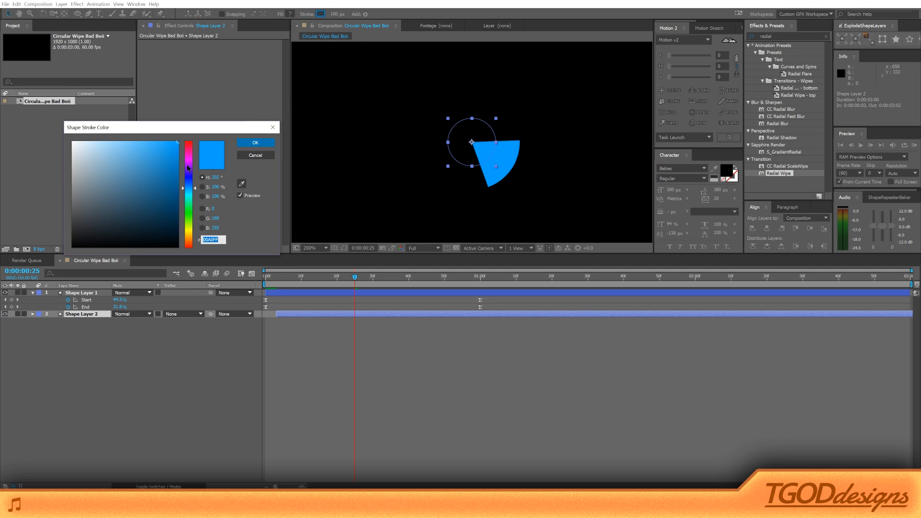
left_click_drag(139, 144, 122, 142)
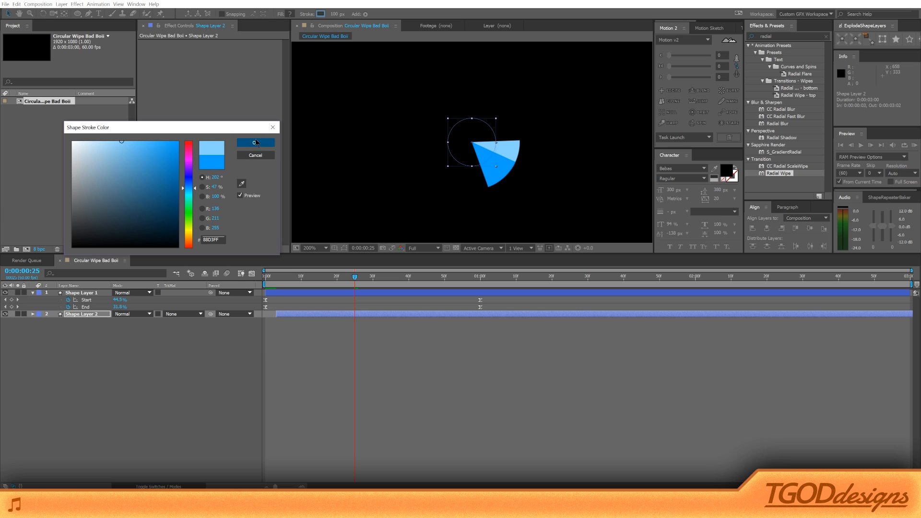
left_click(256, 142)
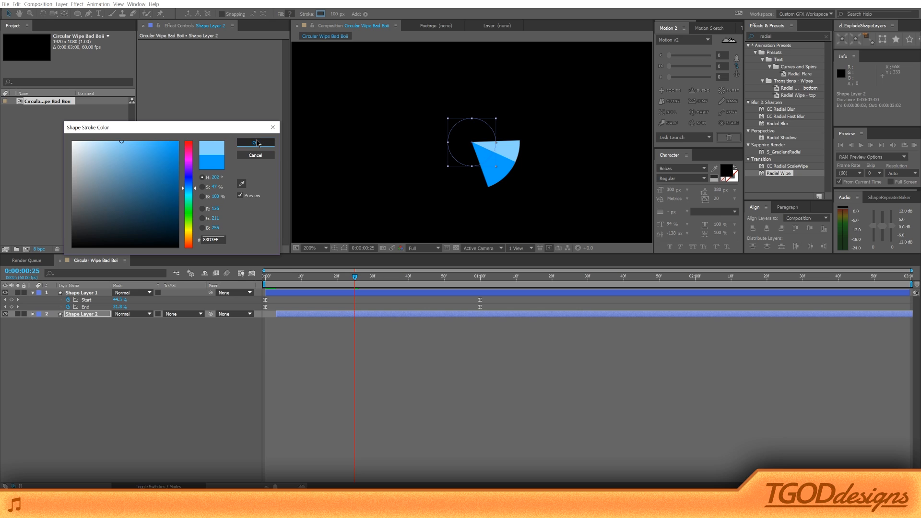
left_click(403, 398)
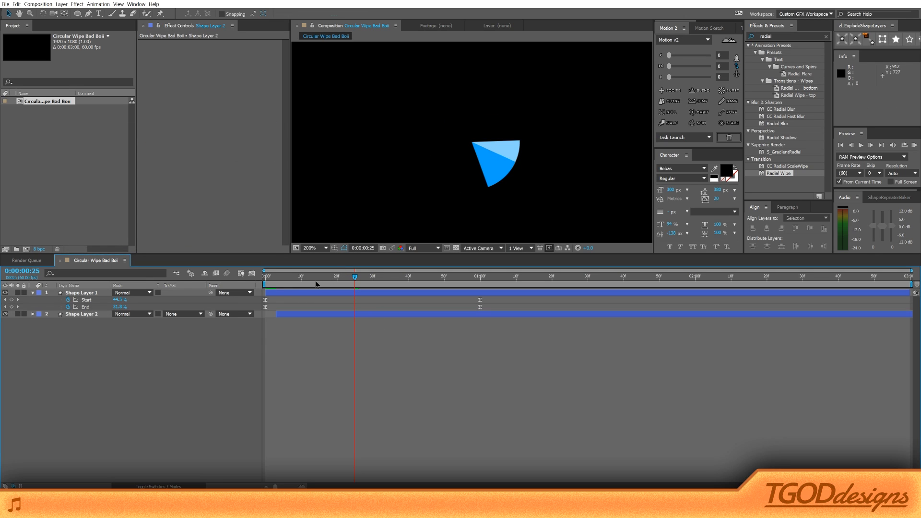
Scrub the two-tone wipe to 0:00:00:12 and reveal Shape Layer 2's keyframed properties
mouse_move(296, 280)
left_mouse_down()
mouse_move(268, 286)
mouse_move(473, 310)
mouse_move(289, 322)
mouse_move(300, 321)
mouse_move(293, 321)
mouse_move(298, 313)
left_mouse_up()
left_click(96, 316)
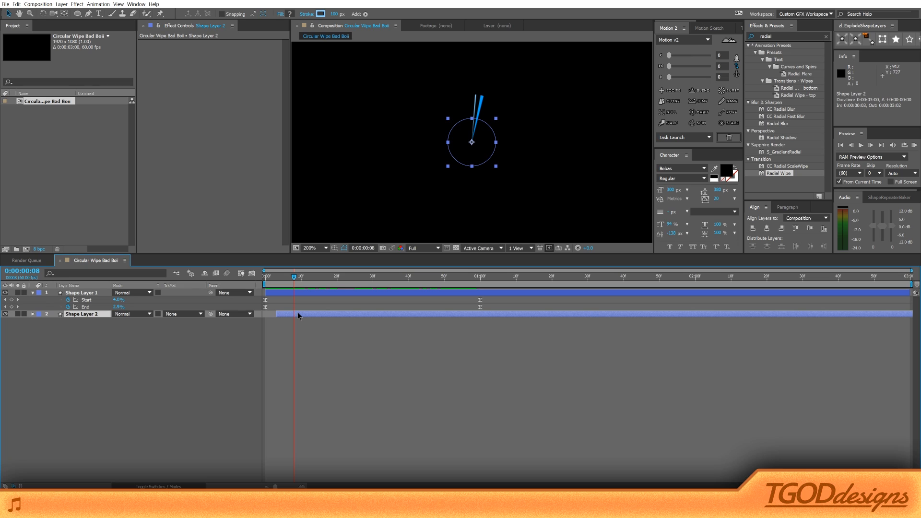
left_click(307, 367)
left_click_drag(294, 277, 309, 312)
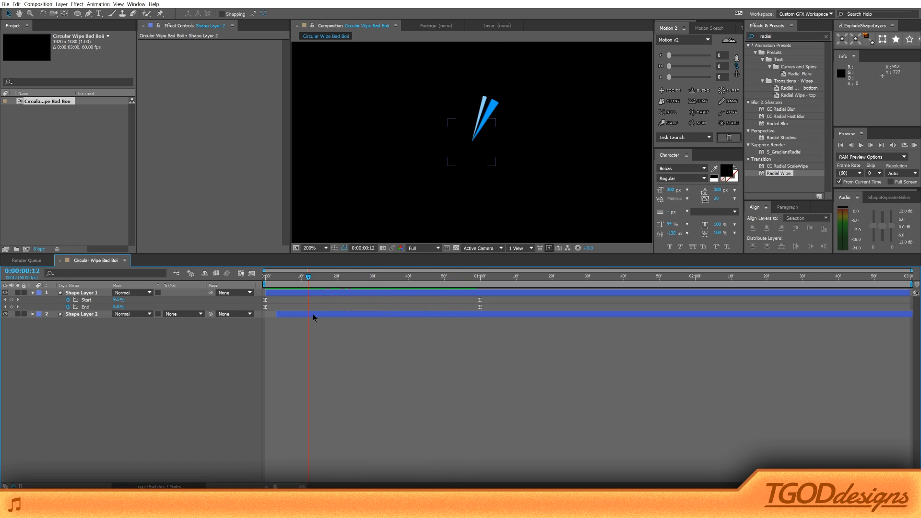
left_click(315, 314)
key("u")
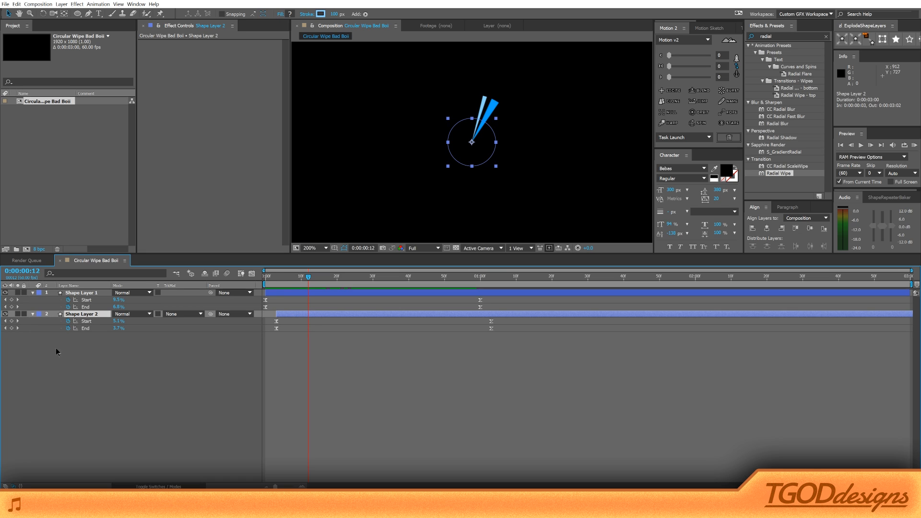
left_click_drag(118, 321, 117, 325)
key("ctrl+z")
left_click(58, 316)
left_click_drag(115, 329, 117, 324)
key("ctrl+z")
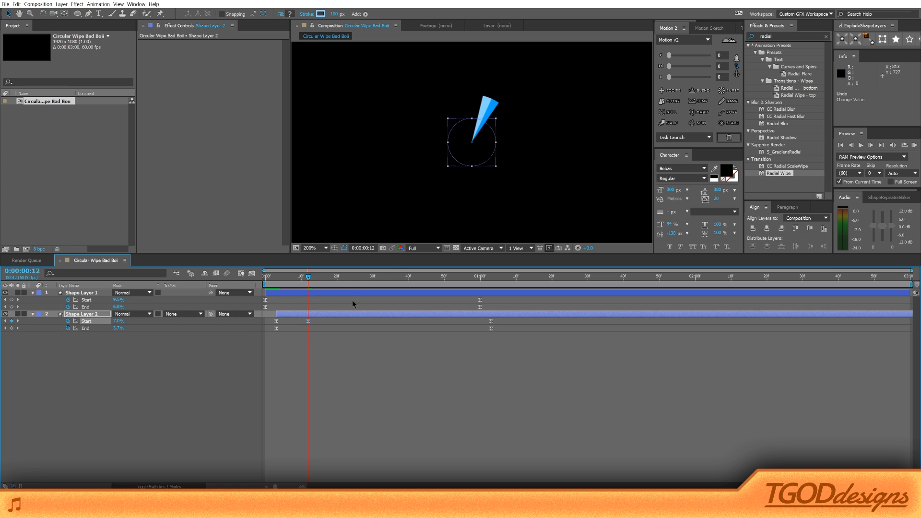
key("Delete")
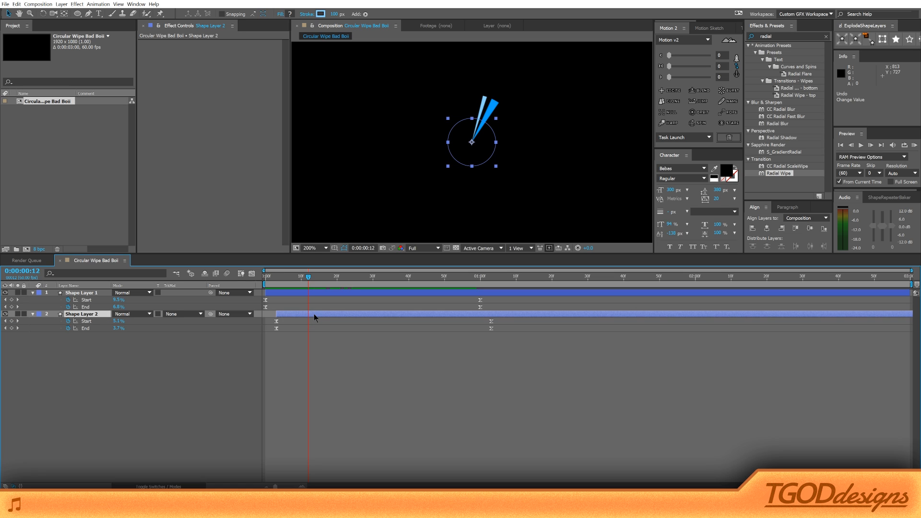
Move Shape Layer 2 back to start at 0:00:00:00 and shift only its Trim Paths End keyframes three frames later
left_click_drag(295, 314, 286, 319)
left_click(270, 277)
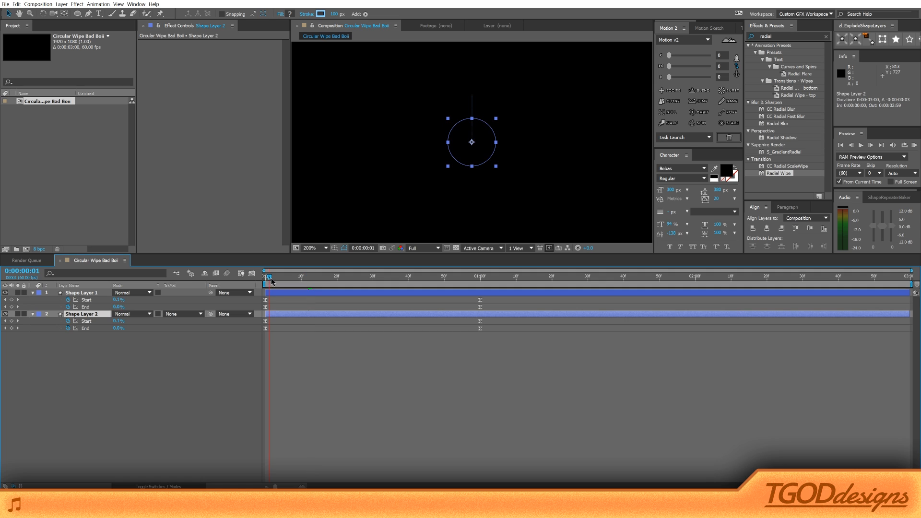
left_click_drag(271, 280, 340, 288)
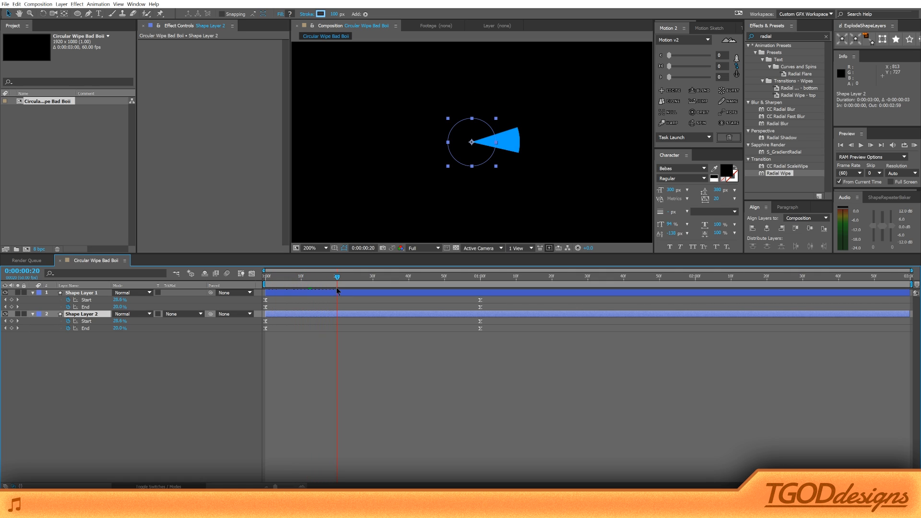
left_click(5, 293)
left_click(6, 293)
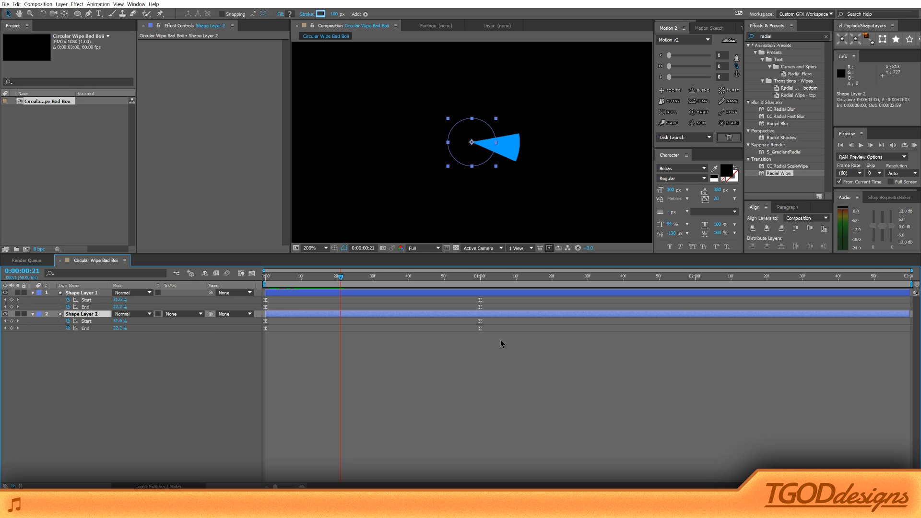
left_click_drag(500, 339, 275, 329)
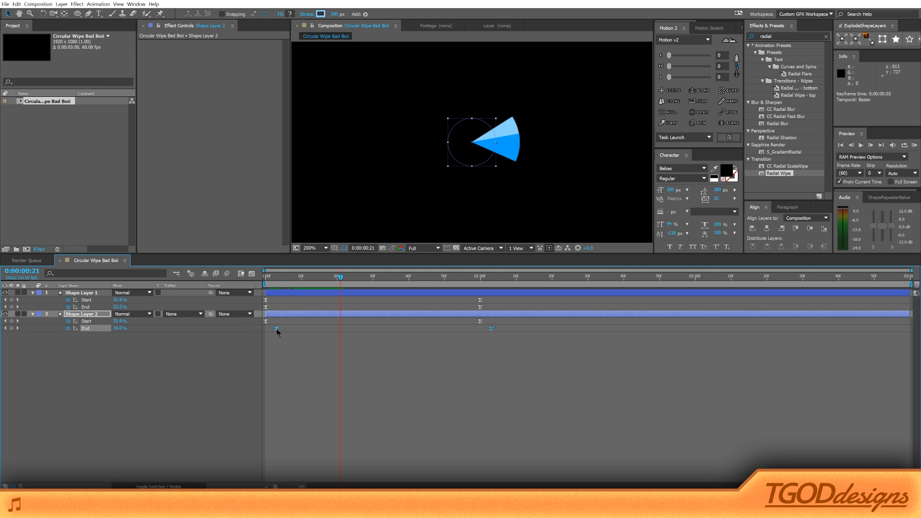
Try starting Shape Layer 2's End keyframes at 0:00:00:02 and scrub the wipe to 0:00:00:32
left_click_drag(278, 284, 261, 300)
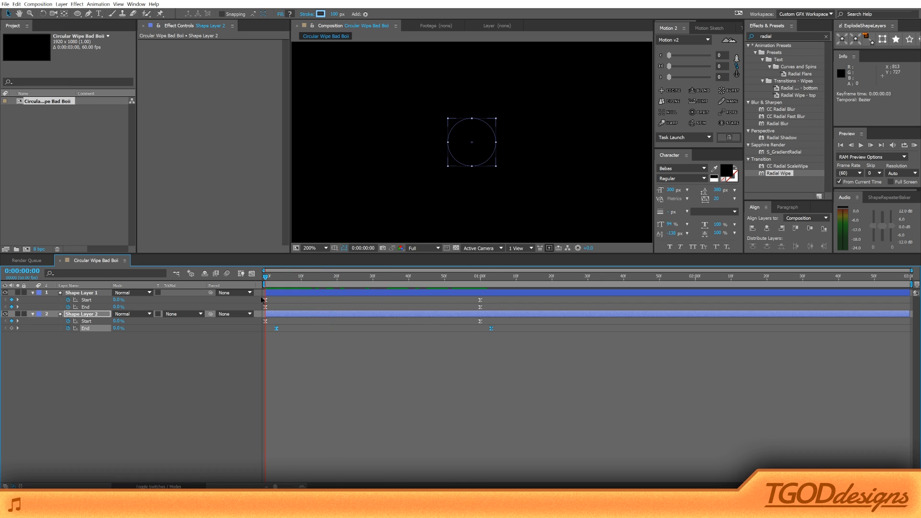
key("Page_Down")
key("Page_Down")
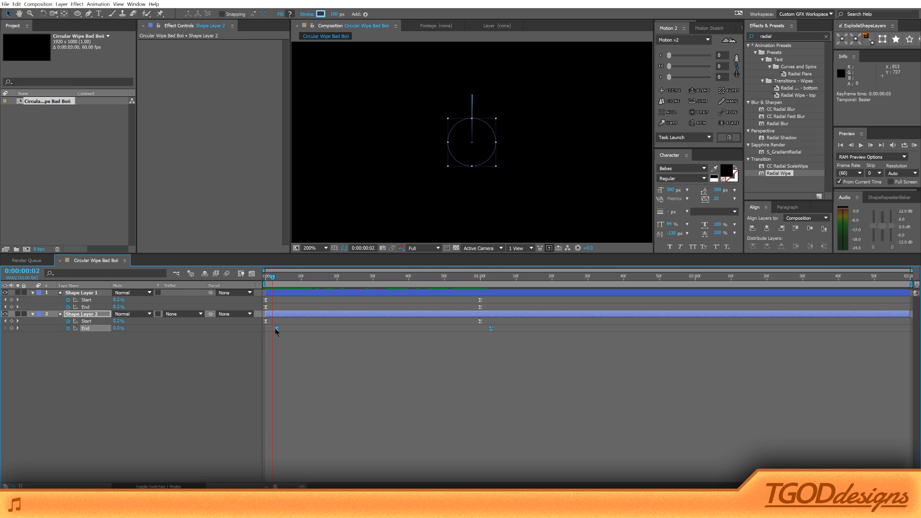
left_click_drag(274, 330, 271, 327)
left_click(317, 364)
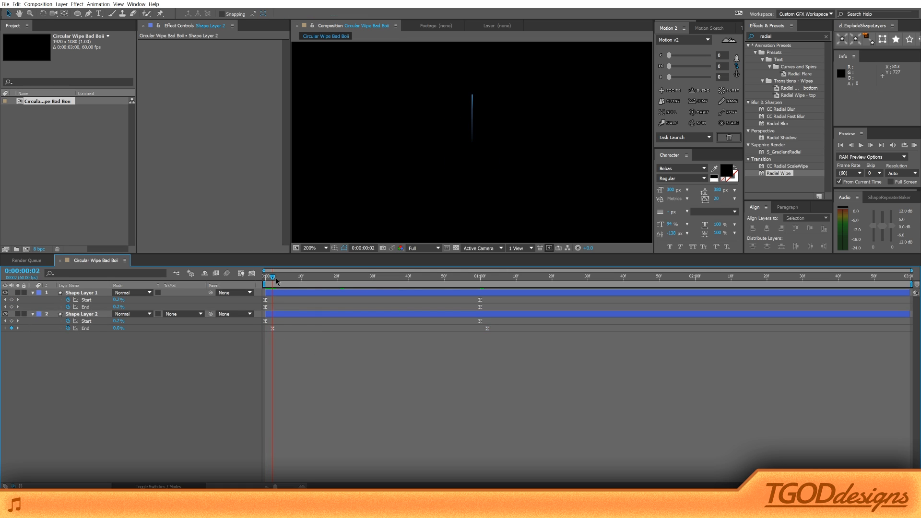
left_click_drag(274, 281, 380, 310)
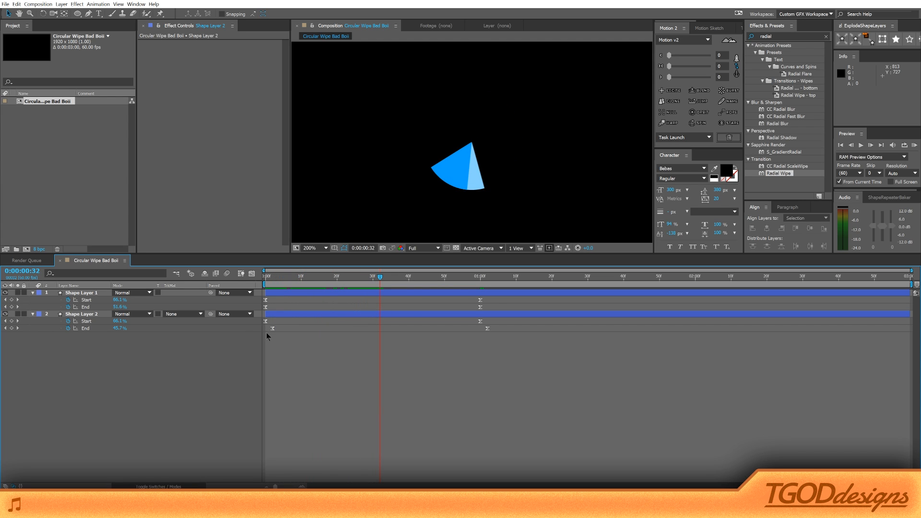
Place Shape Layer 2's End keyframes three frames after its Start keyframes and preview the wipe from the beginning
left_click_drag(266, 333, 491, 329)
left_click(480, 384)
key("Home")
key("space")
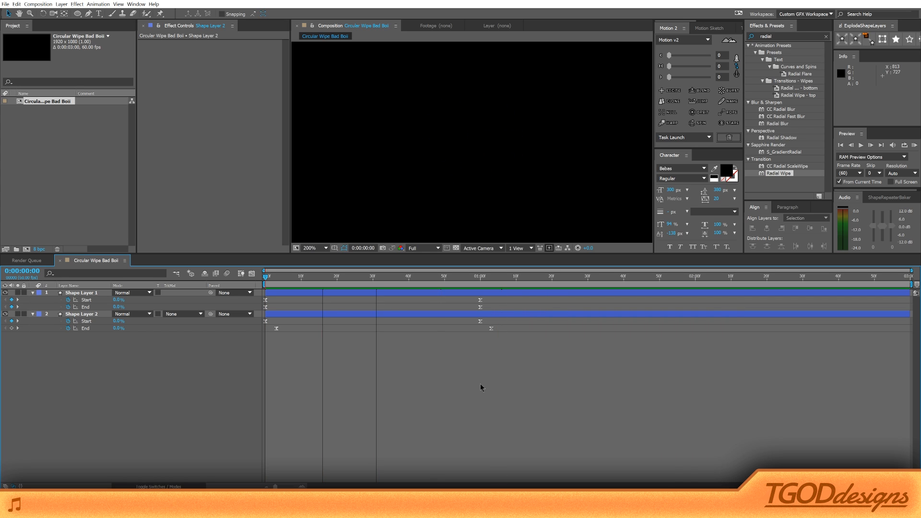
key("space")
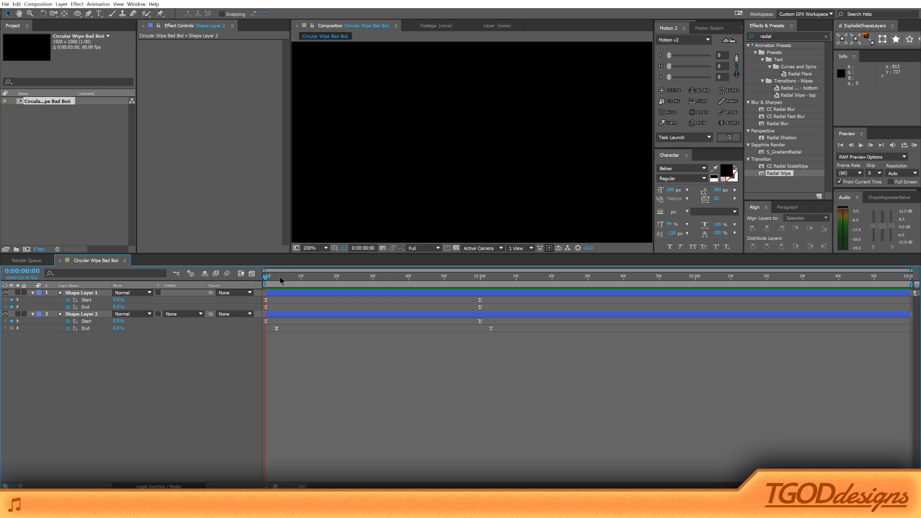
At 0:00:00:25, duplicate Shape Layer 2 beneath the original and shift the copy's End keyframes four frames later
left_click_drag(280, 277, 356, 284)
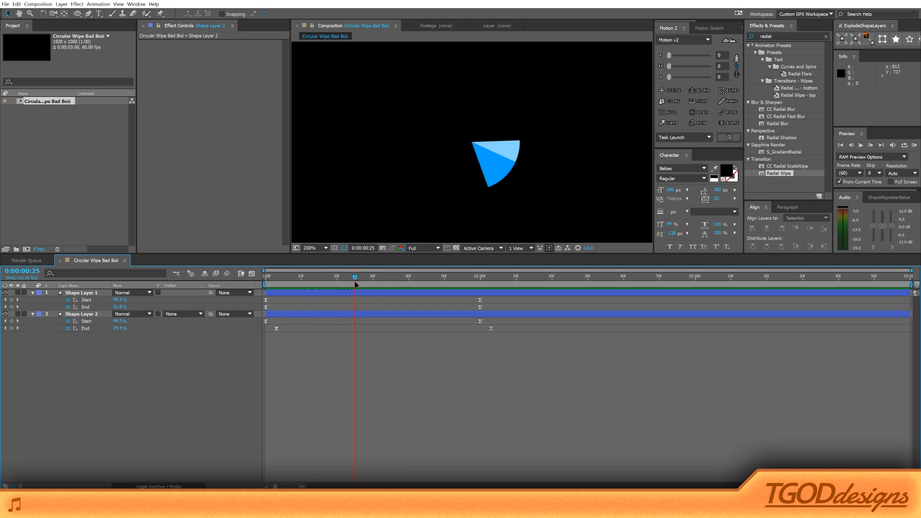
left_click(340, 314)
key("ctrl+d")
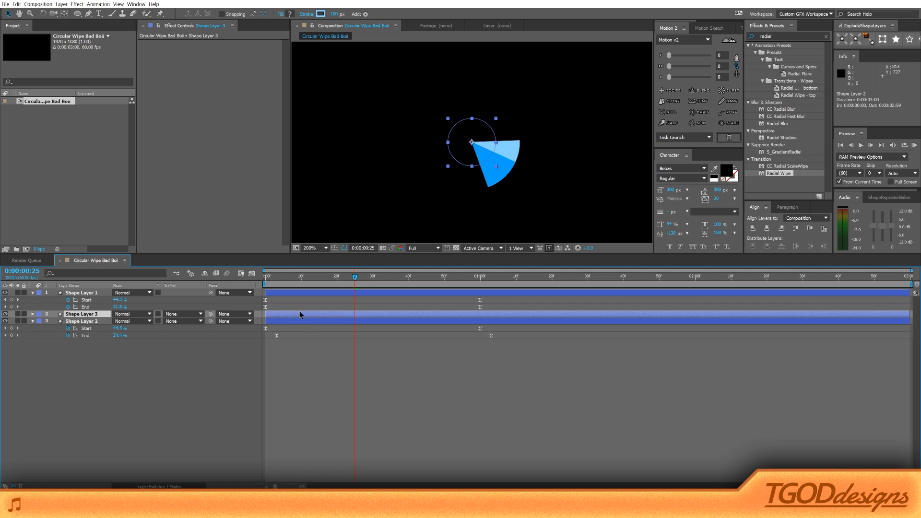
left_click_drag(101, 317, 105, 358)
key("u")
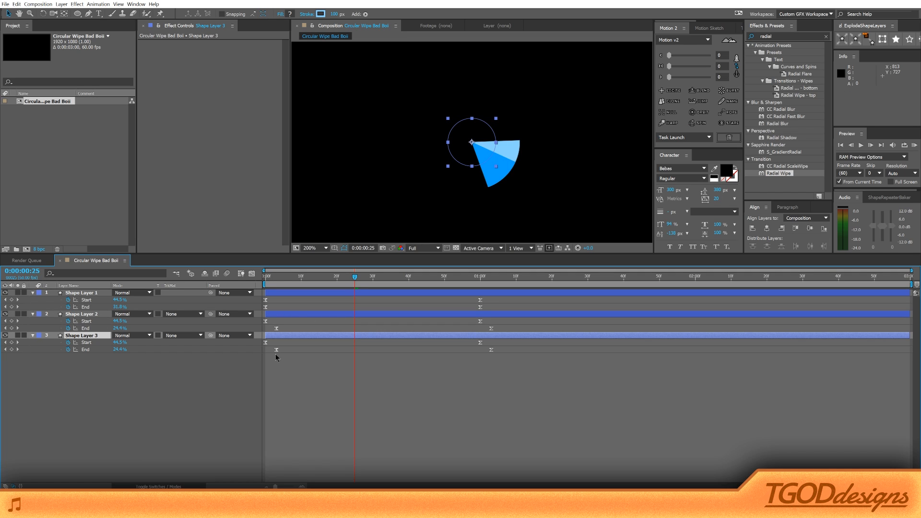
left_click_drag(275, 355, 491, 354)
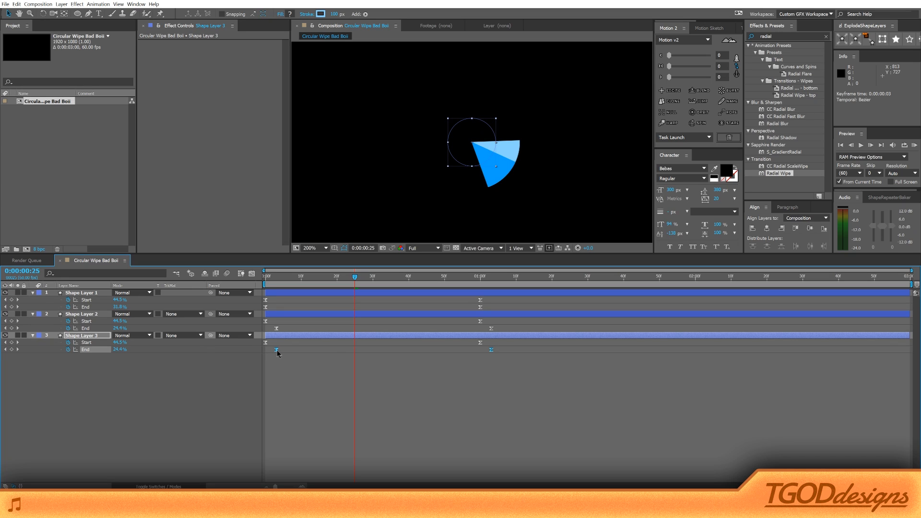
left_click_drag(277, 351, 292, 351)
left_click(329, 399)
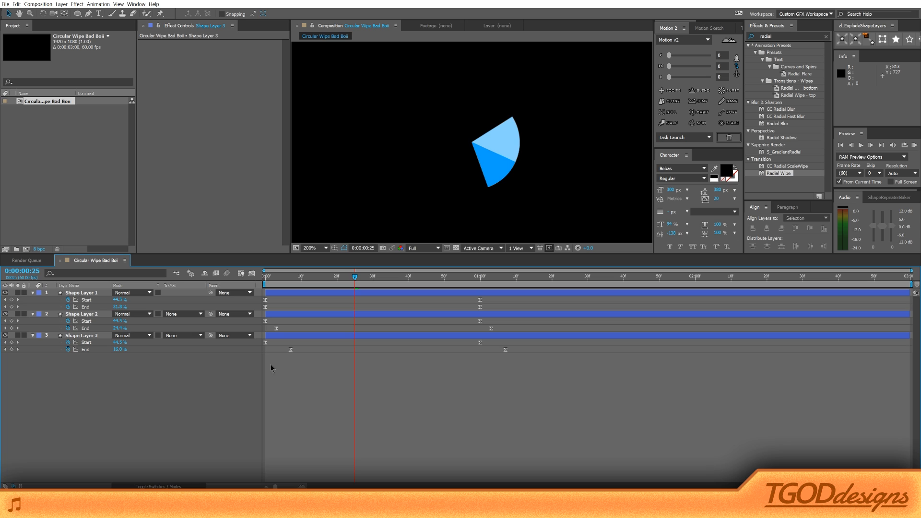
Recolour Shape Layer 3's stroke to dark blue #276E98 and preview the wipe from the start
left_click(332, 335)
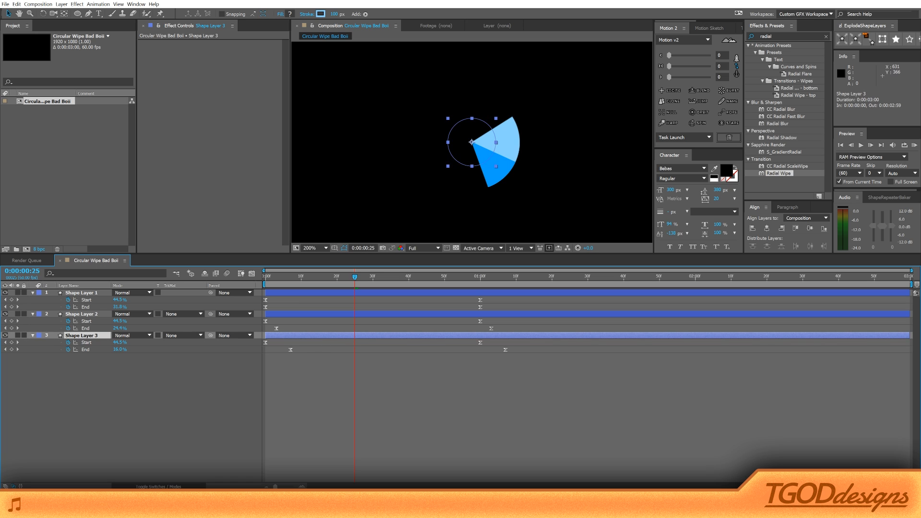
left_click(320, 14)
left_click(151, 184)
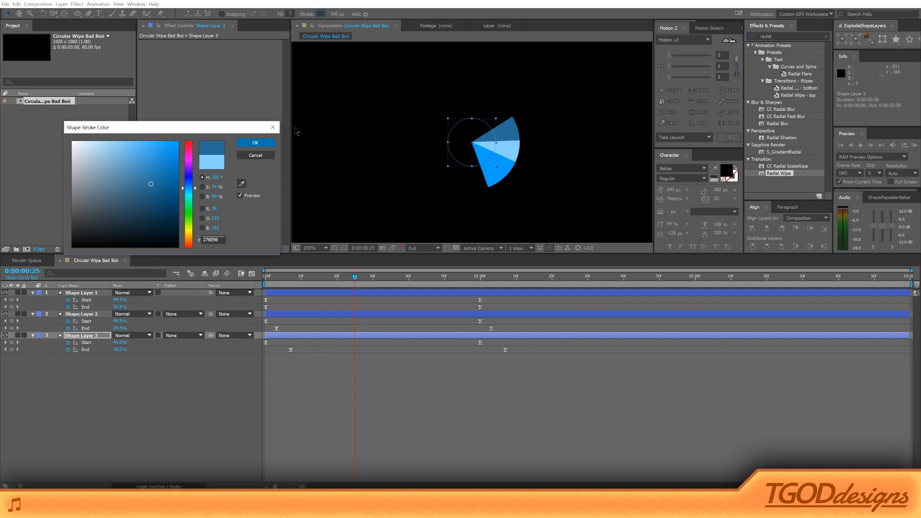
left_click(255, 142)
left_click(357, 439)
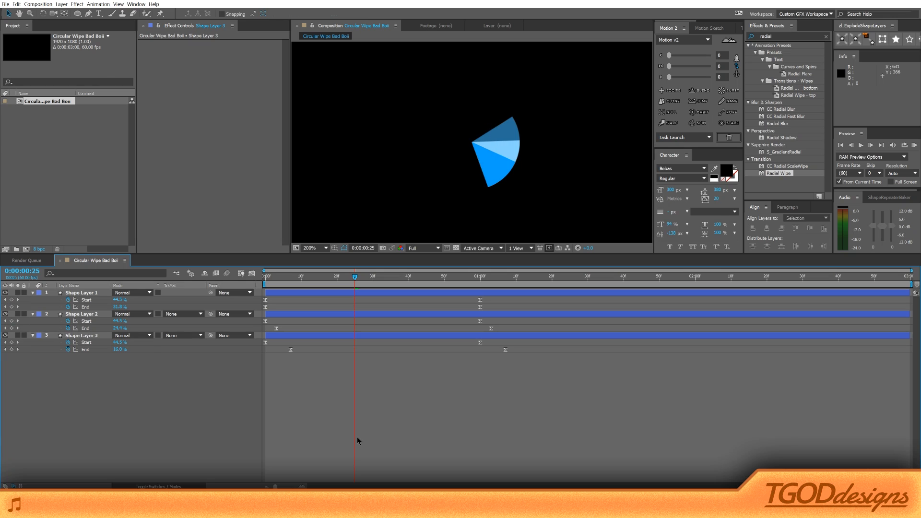
key("Home")
key("space")
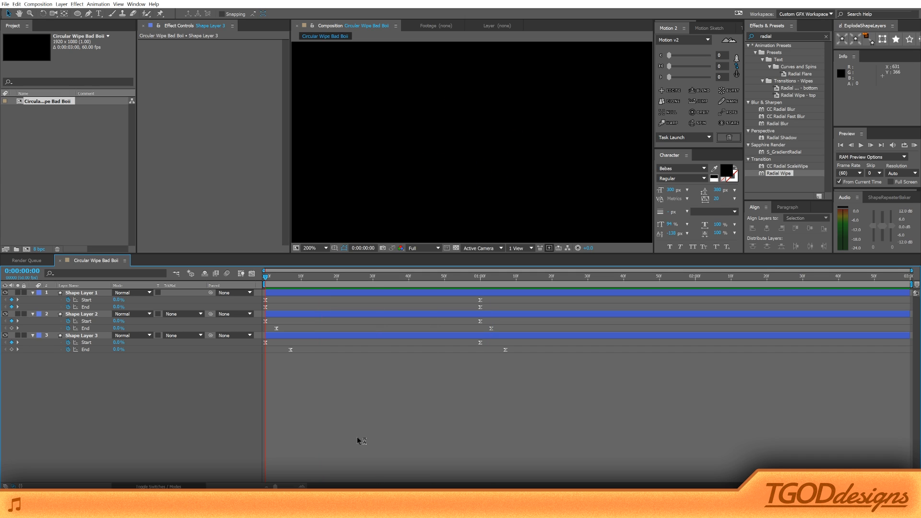
At 0:00:00:29, duplicate Shape Layer 3 beneath the original and shift the copy's End keyframes four frames later
left_click(350, 277)
left_click_drag(350, 278, 370, 281)
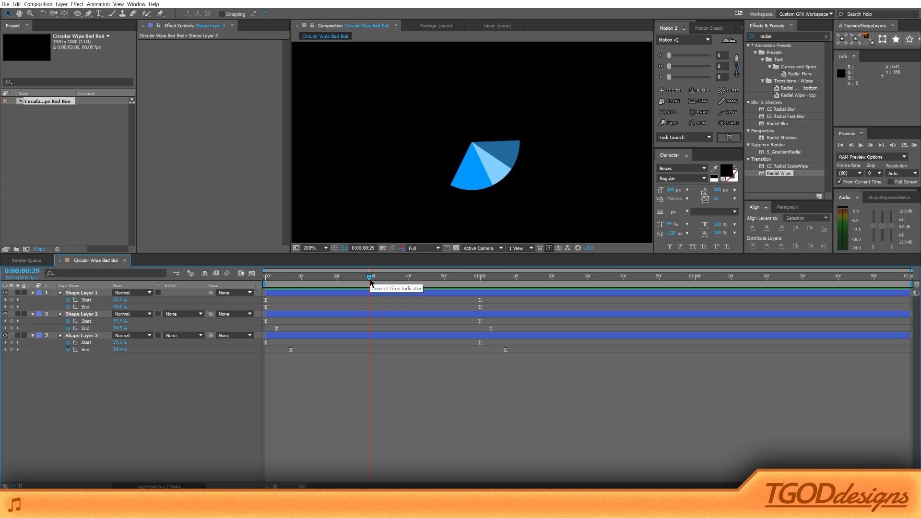
left_click(361, 338)
key("ctrl+d")
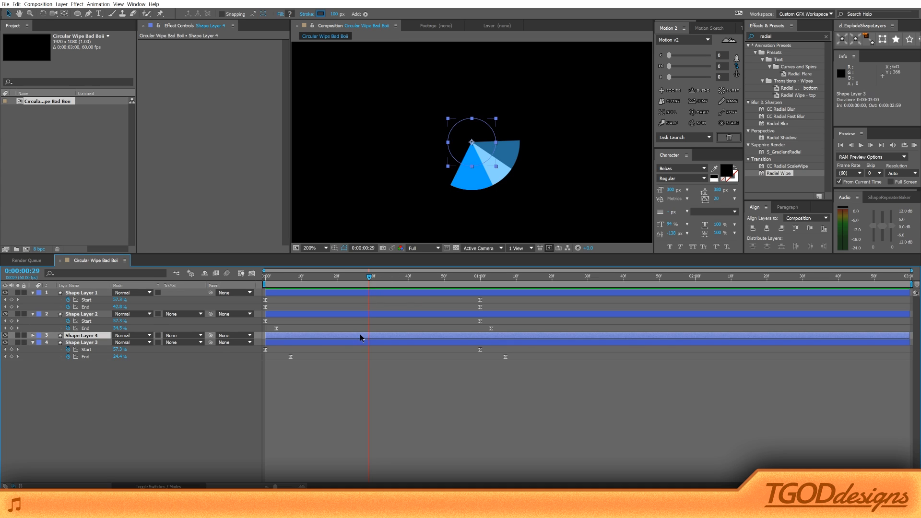
left_click_drag(107, 336, 106, 402)
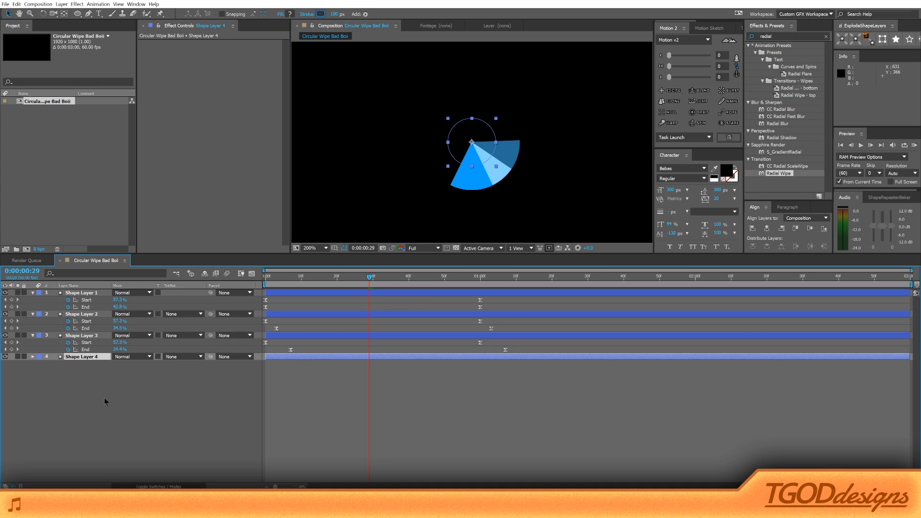
key("u")
left_click_drag(274, 386, 520, 373)
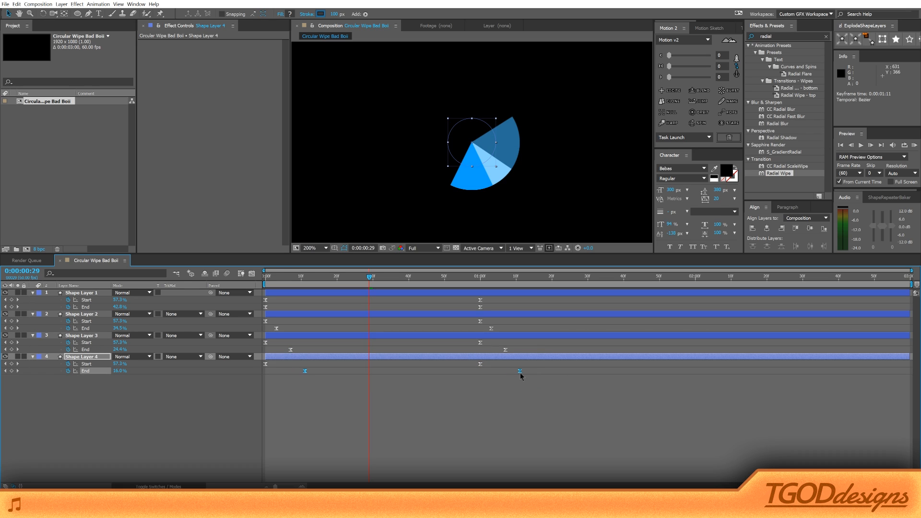
Recolour Shape Layer 4's stroke to pale blue #BEE6FE
left_click(320, 16)
left_click(98, 142)
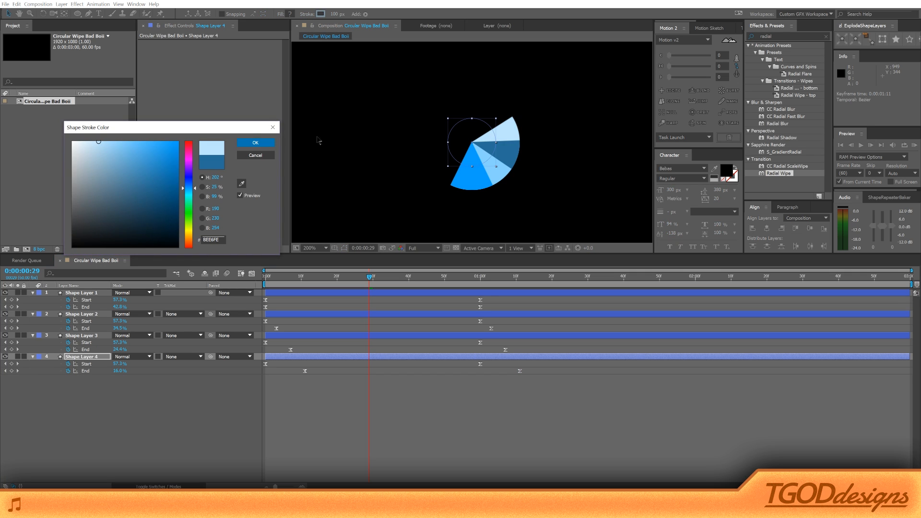
key("Return")
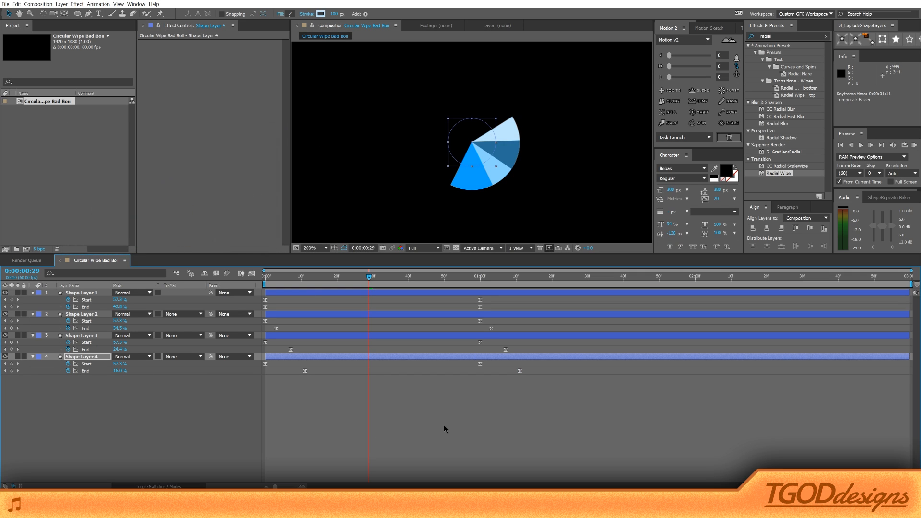
Fit the whole composition in the viewer and preview the four-colour wipe from the start
left_click(445, 426)
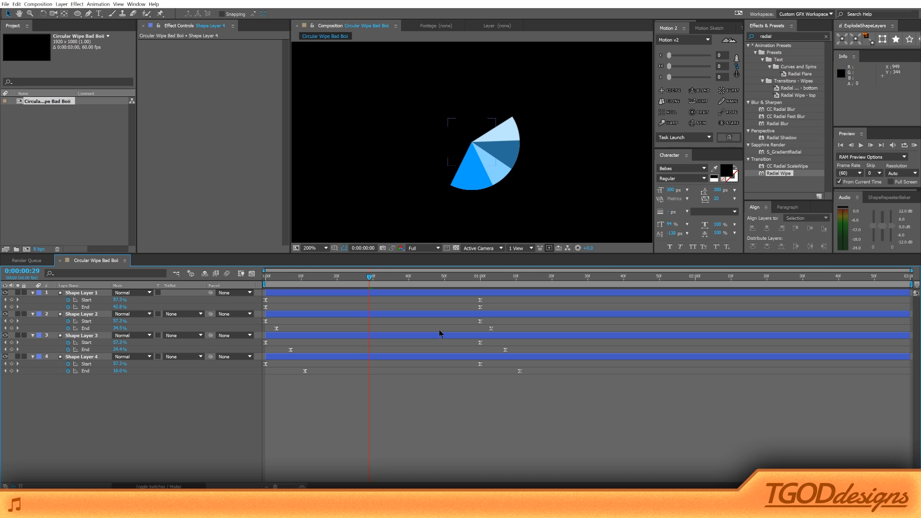
key("Home")
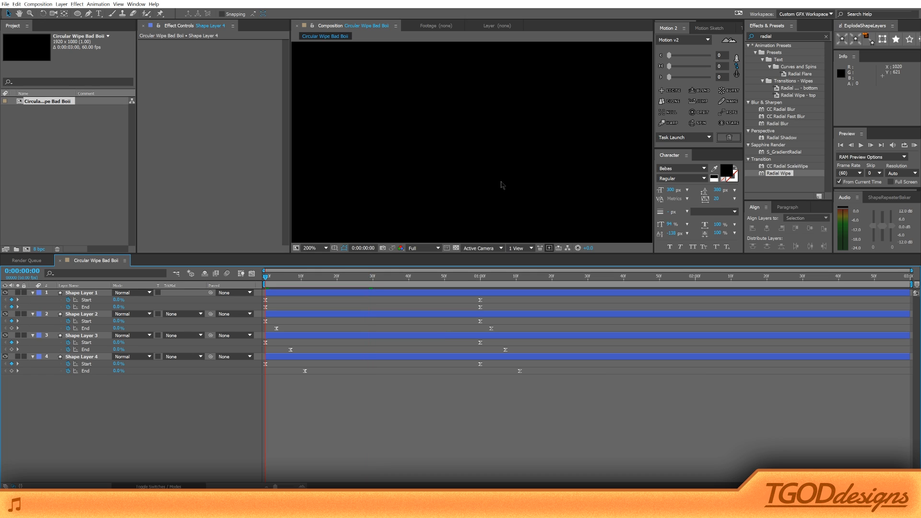
scroll(502, 185, "down", 3)
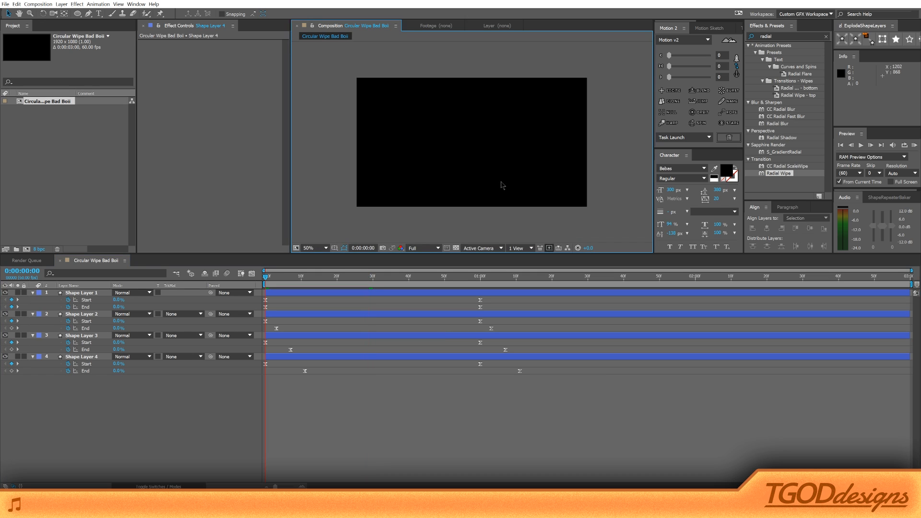
key("shift+slash")
key("space")
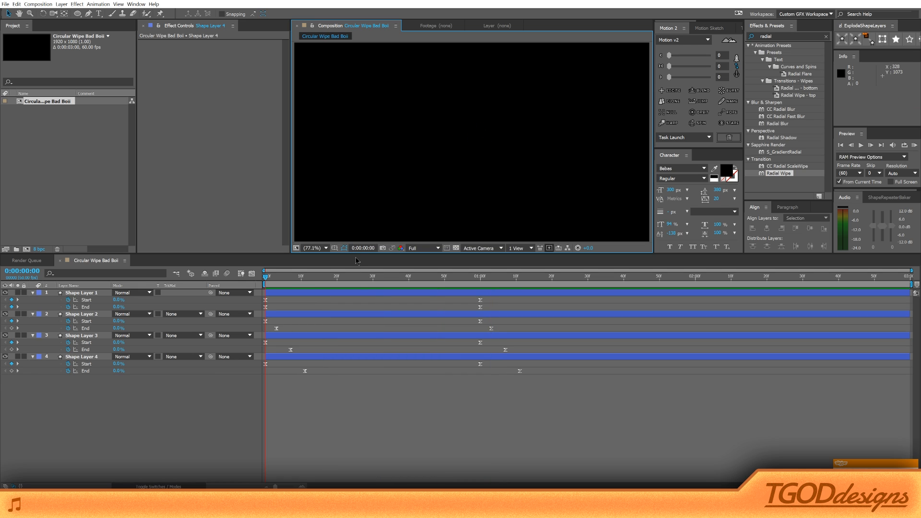
At 0:00:00:29, collapse and duplicate Shape Layers 1–4, and move the four copies together beneath the originals
left_click(369, 284)
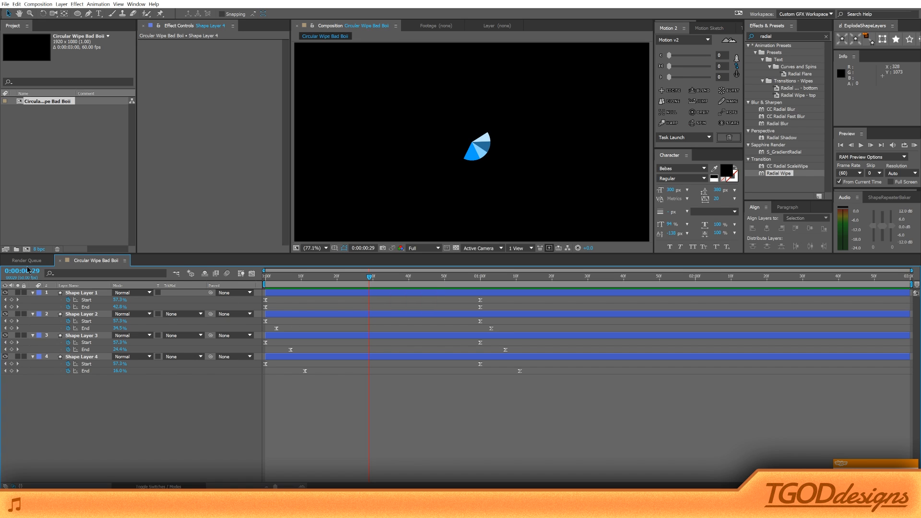
left_click(79, 293)
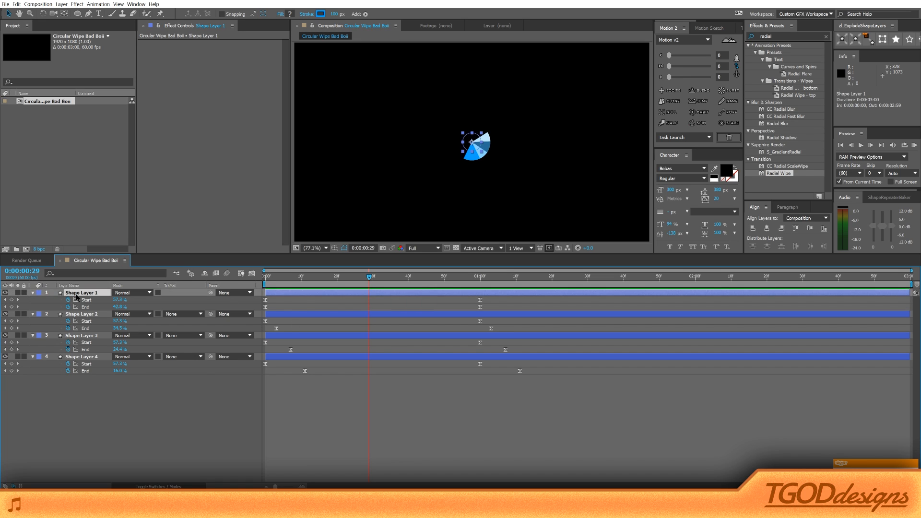
left_click(89, 359, "shift")
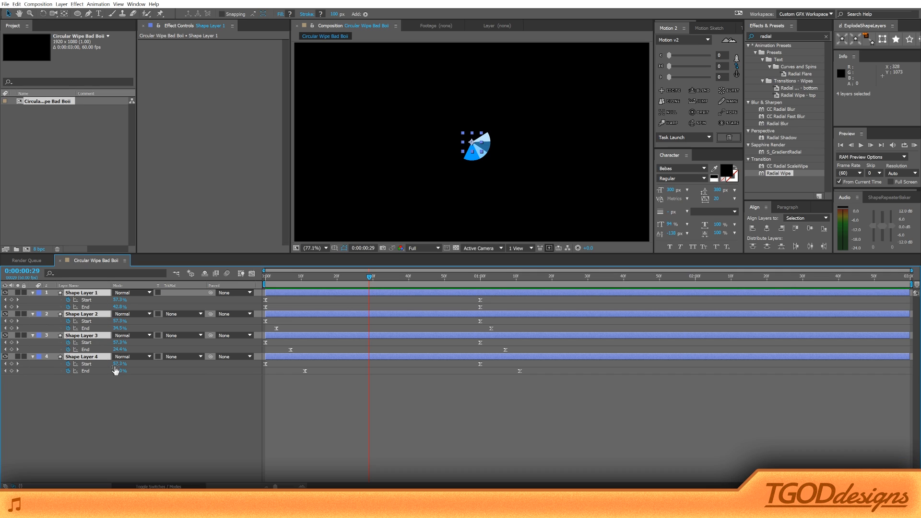
key("u")
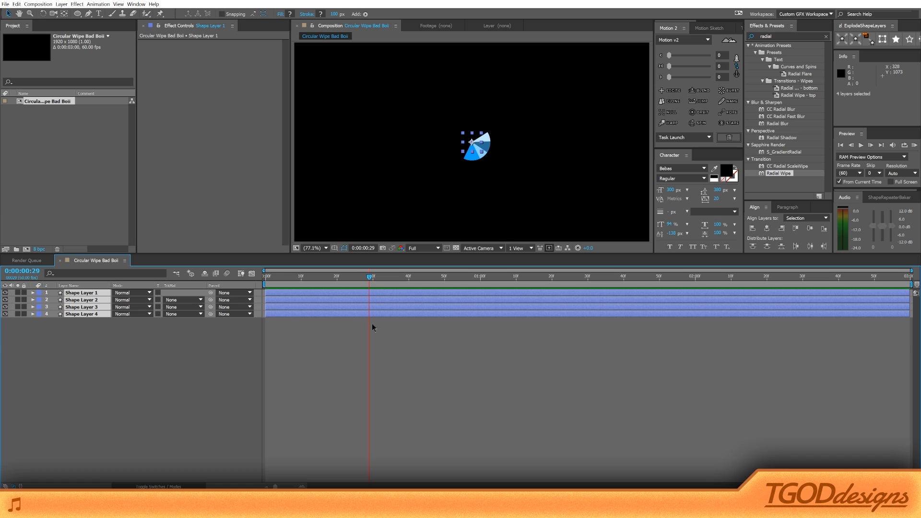
key("ctrl+d")
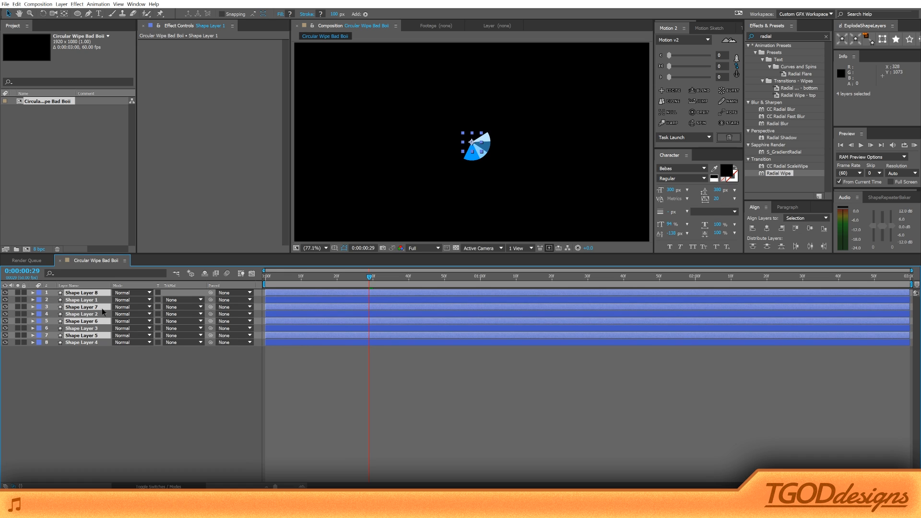
left_click_drag(101, 308, 99, 442)
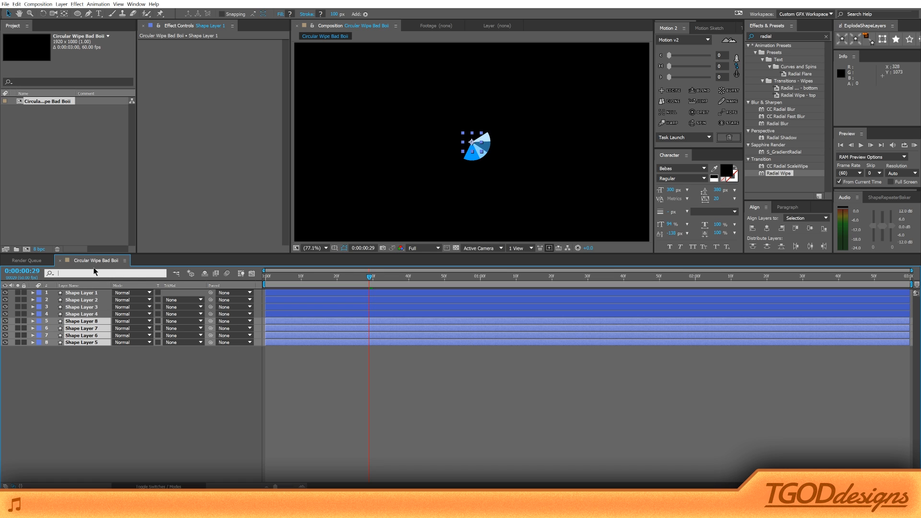
Filter Shape Layers 5–8 to their ellipse Size properties and constrain the proportions of each
type("size")
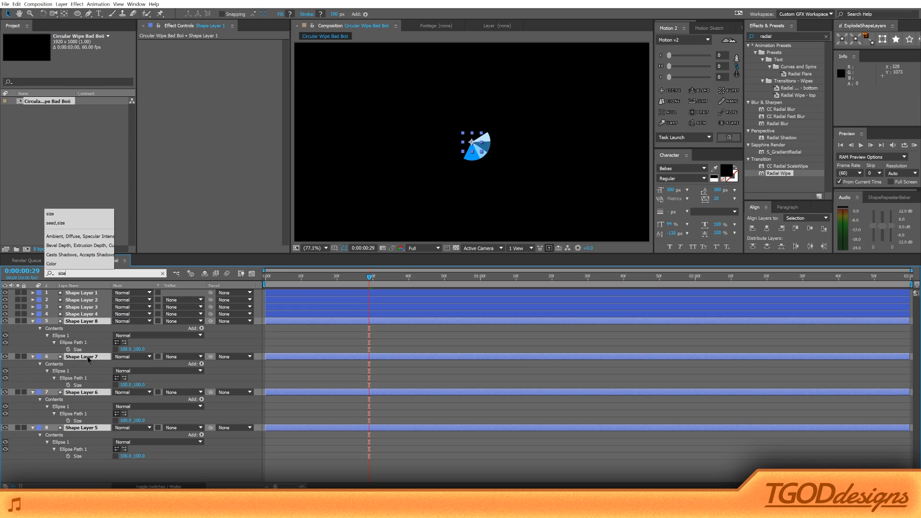
left_click(79, 350)
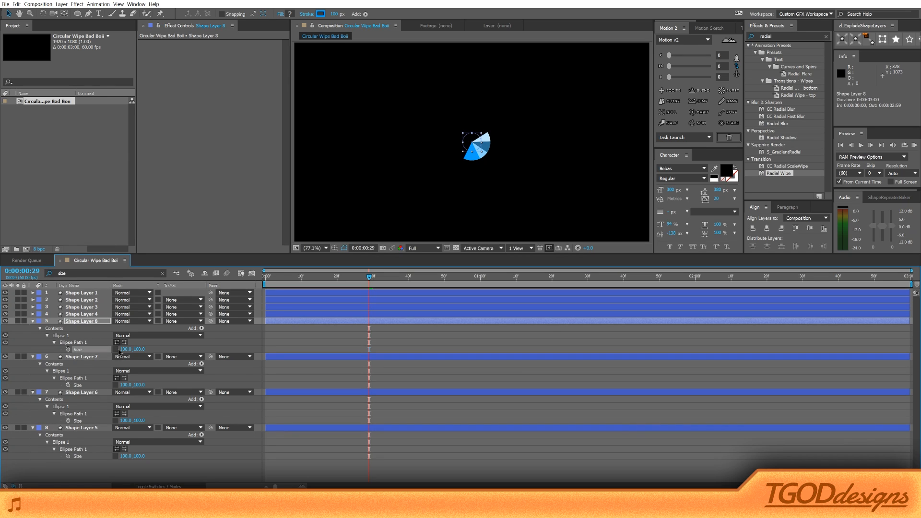
left_click(116, 349)
left_click(116, 385)
left_click(115, 420)
left_click(115, 456)
Enlarge the ellipse Size of Shape Layers 5–8 together to 298.6 × 298.6
left_click(78, 385, "shift")
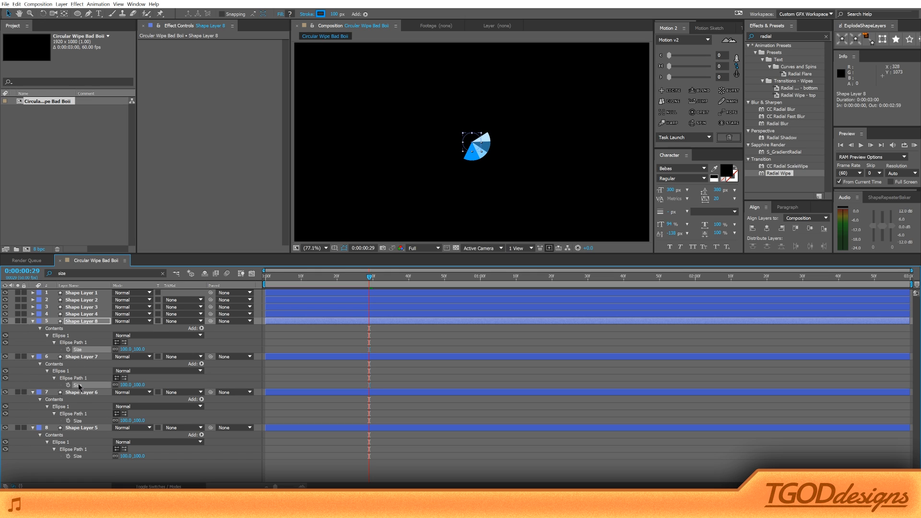
left_click(78, 421, "shift")
left_click(78, 457, "shift")
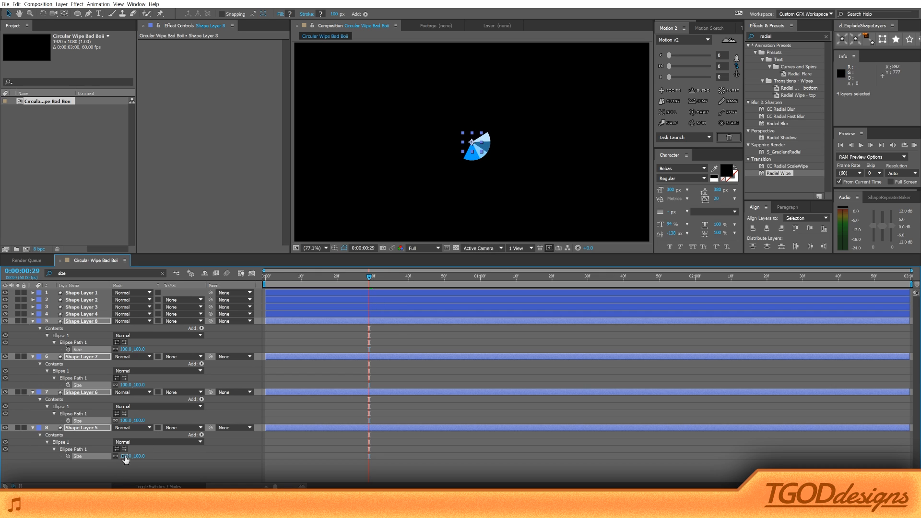
left_click(125, 457)
type("200")
key("Return")
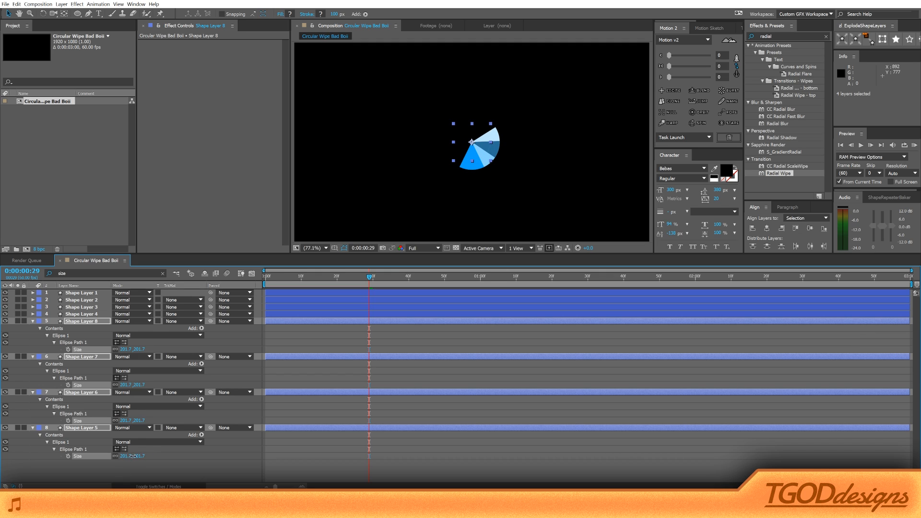
left_click_drag(132, 456, 608, 456)
left_click_drag(589, 456, 544, 442)
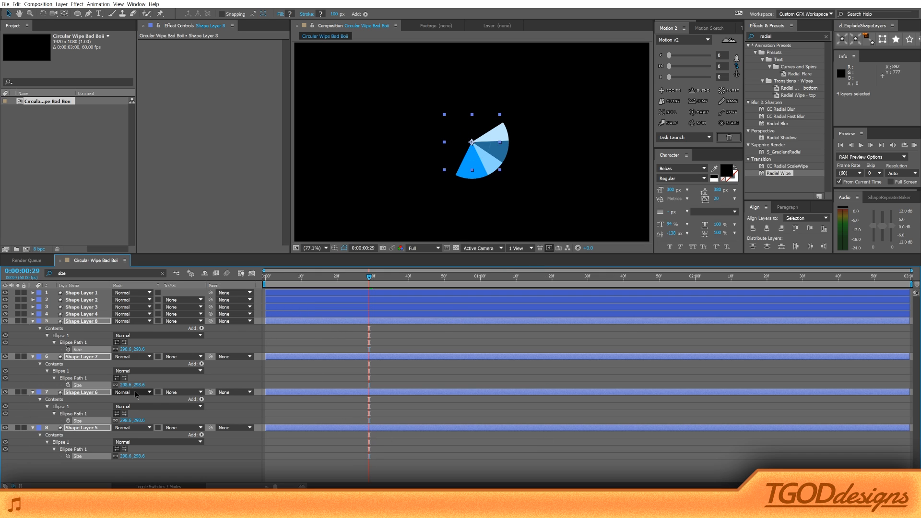
Shift Shape Layers 5–8 four frames later in the timeline and scrub from the start to 0:00:00:24
key("u")
key("u")
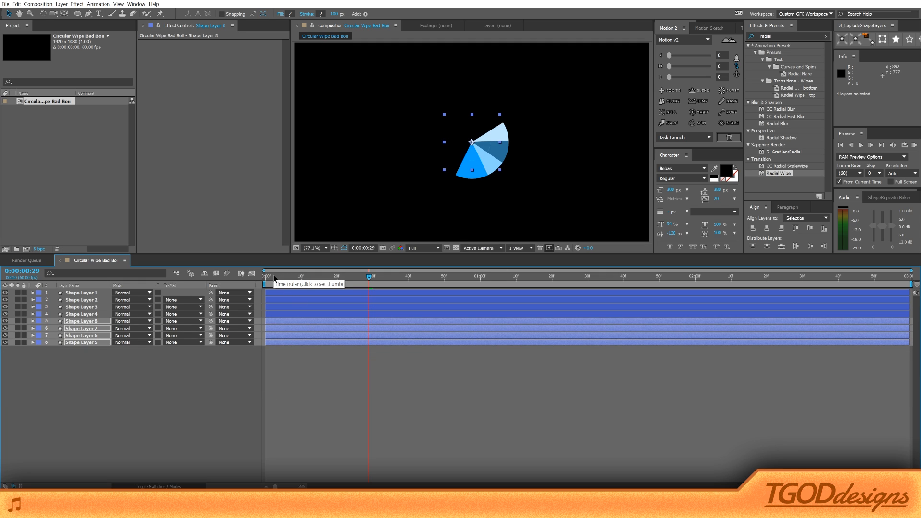
left_click_drag(274, 278, 240, 286)
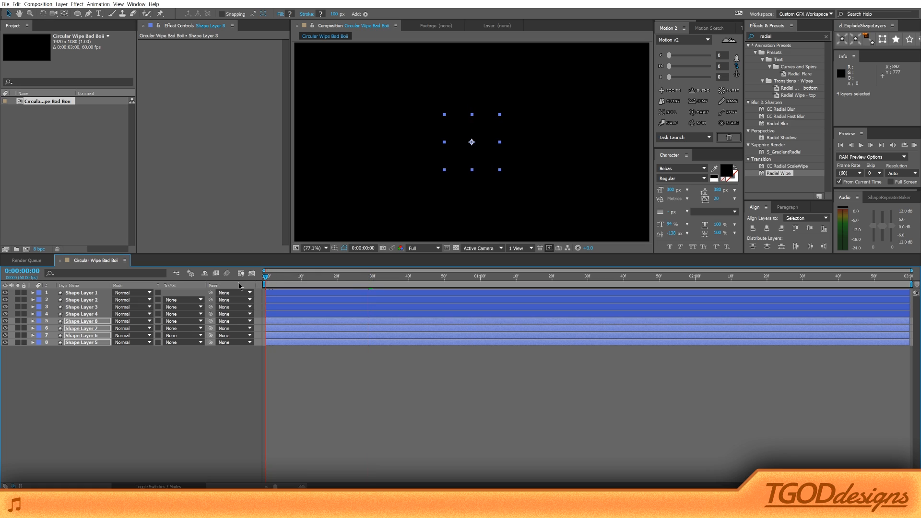
left_click(289, 330)
left_click_drag(291, 334, 293, 335)
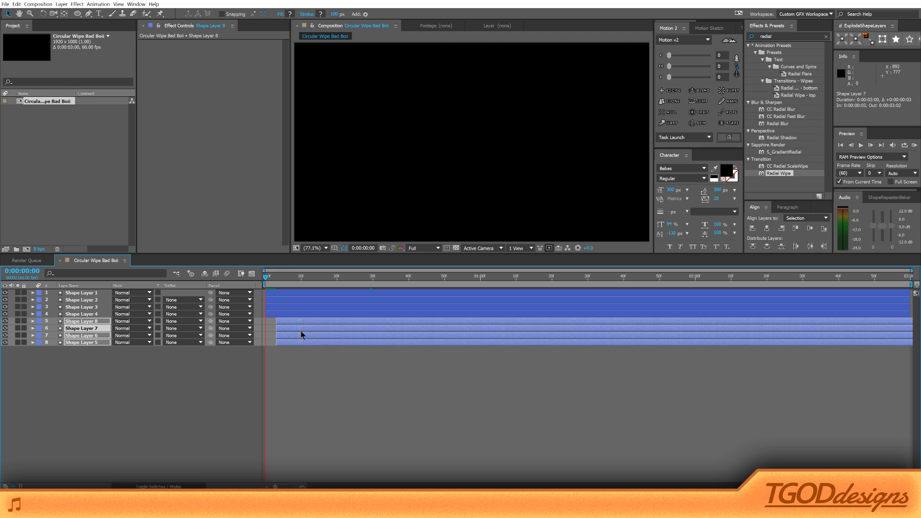
left_click(296, 388)
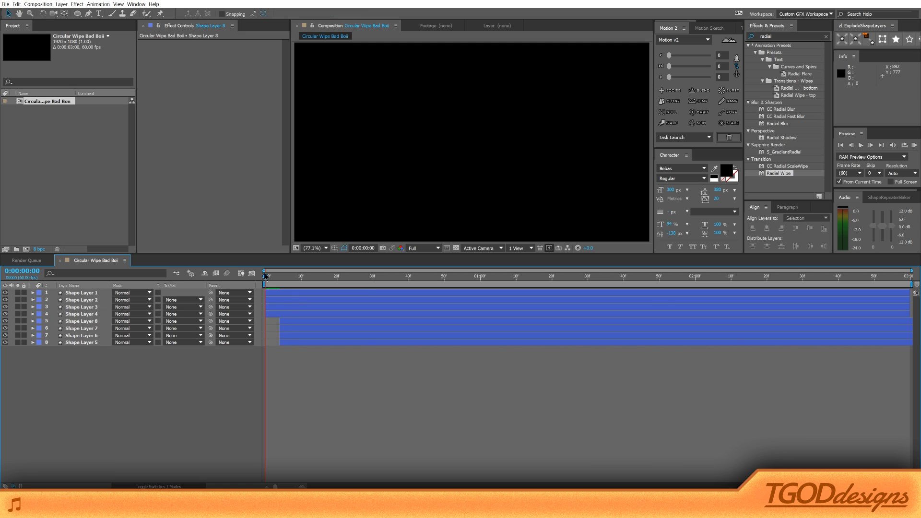
left_click_drag(267, 276, 353, 334)
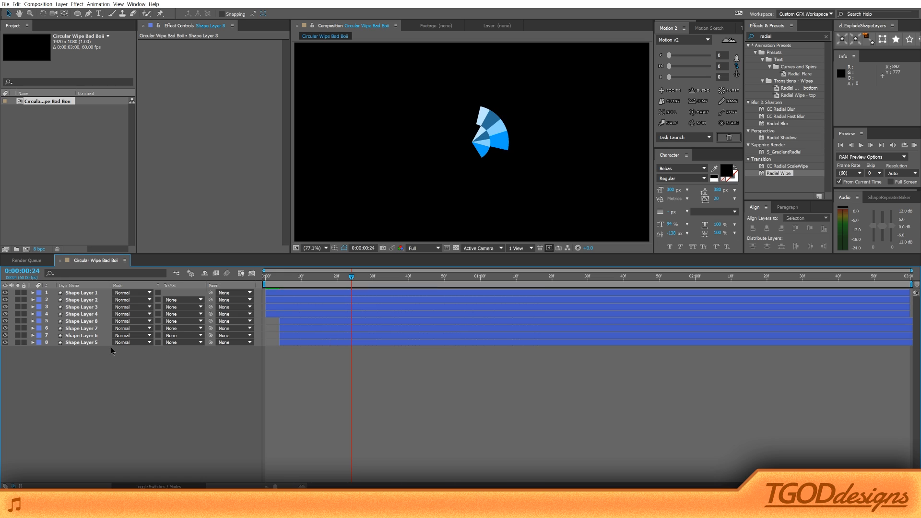
Duplicate Shape Layers 5–8 and move the four copies together beneath the originals
left_click_drag(85, 365, 85, 322)
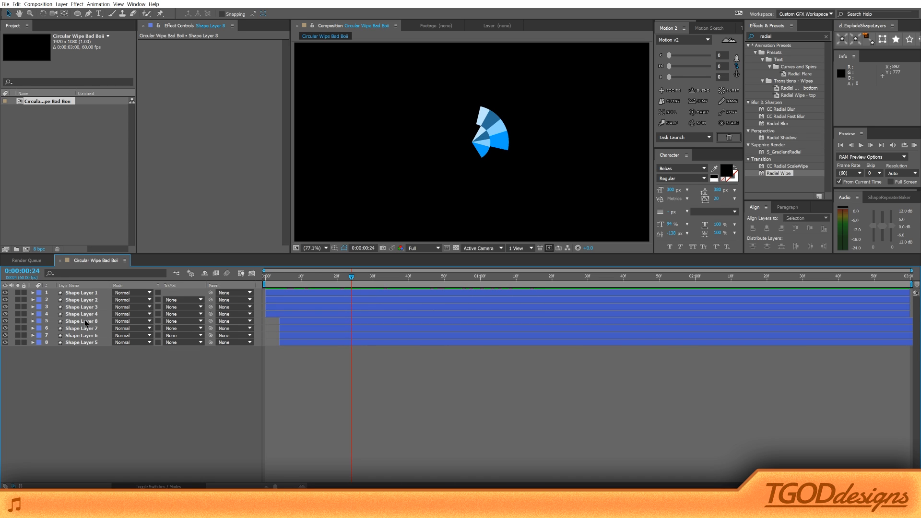
left_click_drag(92, 374, 79, 325)
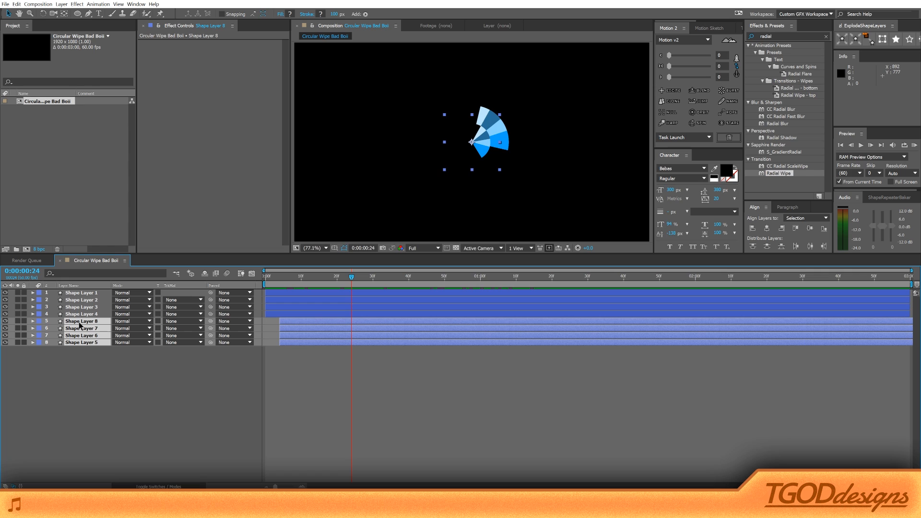
key("ctrl+d")
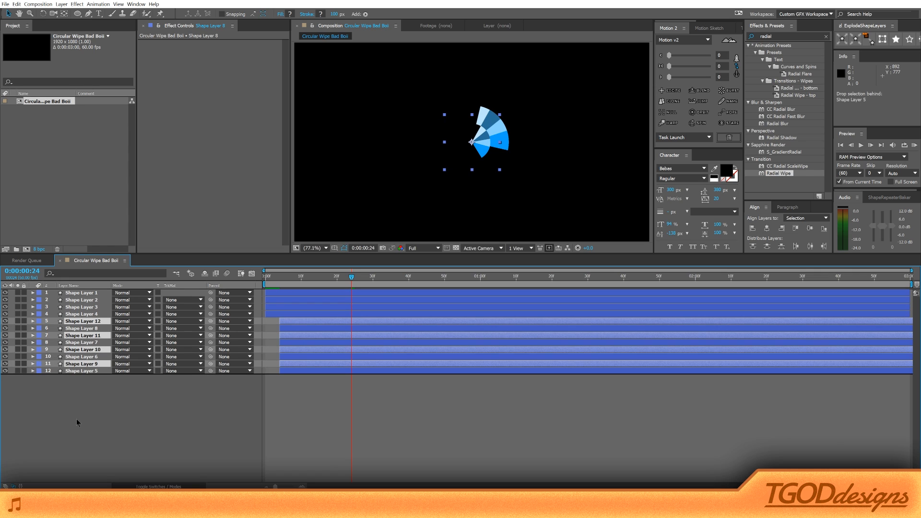
Enlarge the ellipse Size of Shape Layers 9–12 together to 497.4 × 497.4
left_click(126, 274)
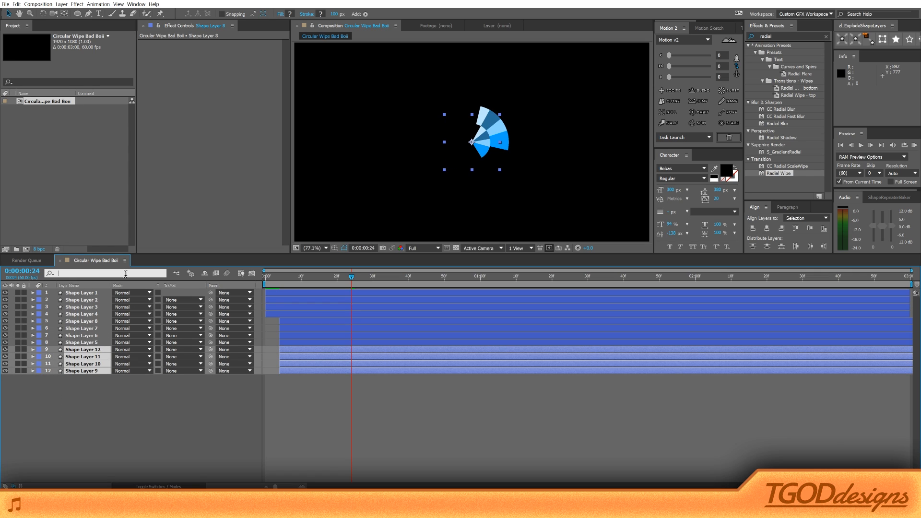
type("size")
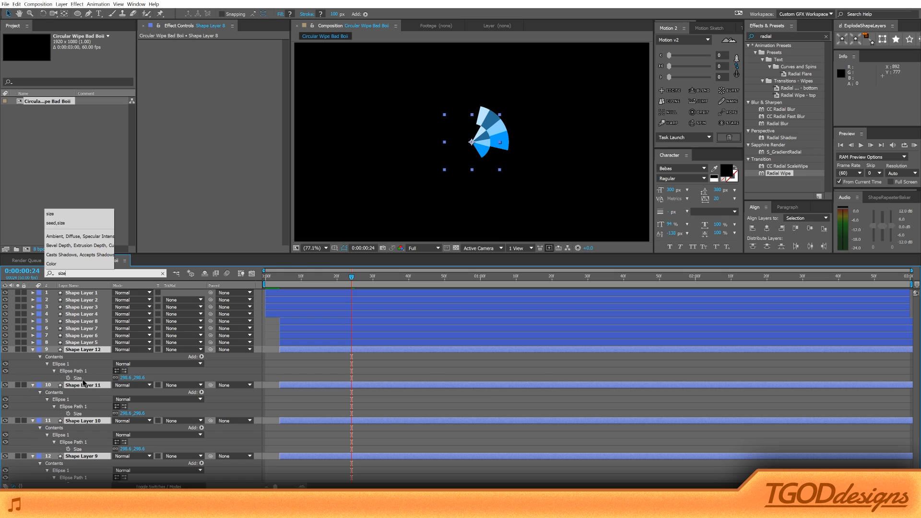
left_click(79, 379)
left_click(78, 414, "shift")
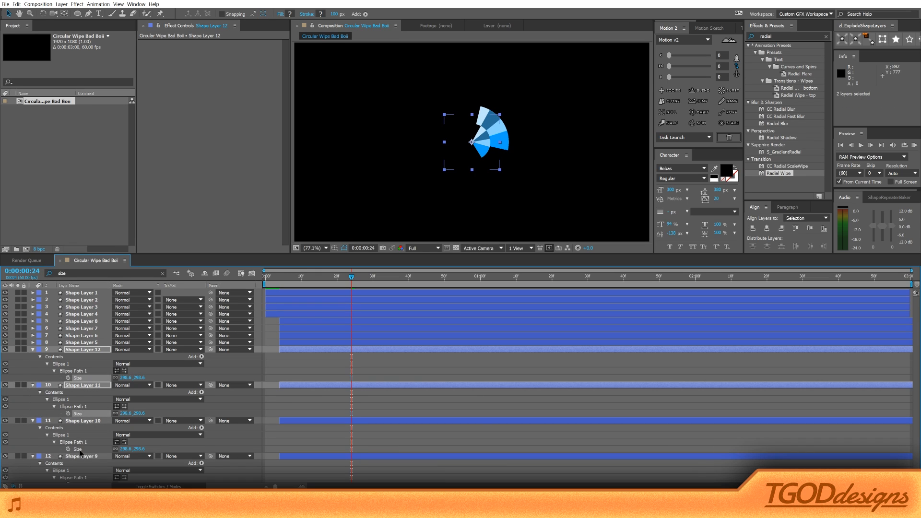
left_click(78, 449, "shift")
scroll(89, 465, "down", 1)
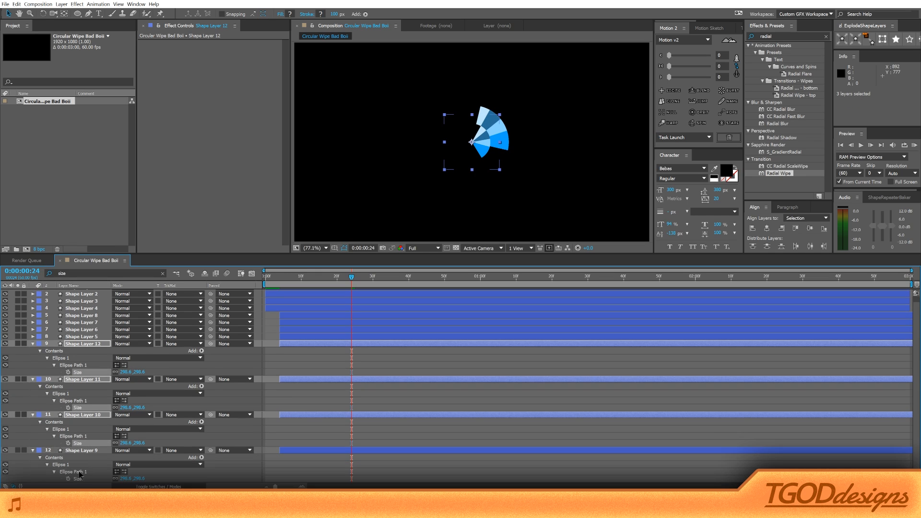
left_click(75, 479, "shift")
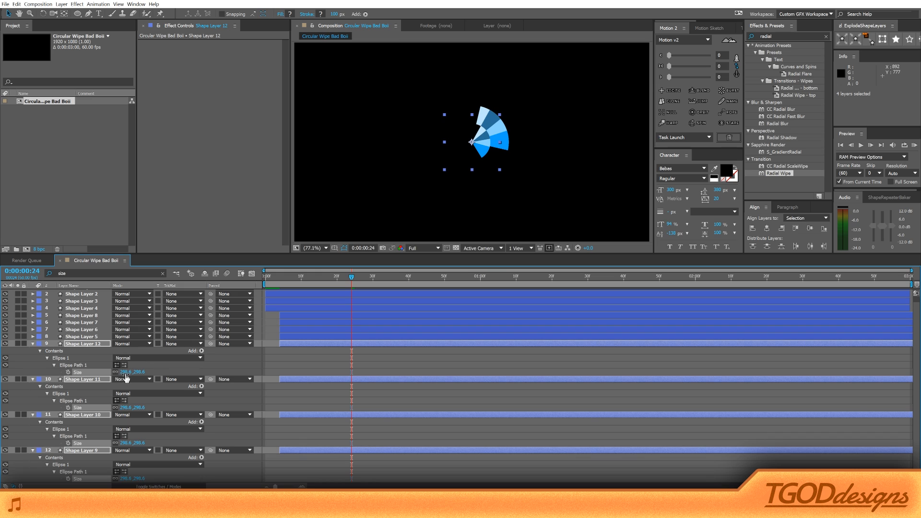
left_click_drag(175, 374, 427, 382)
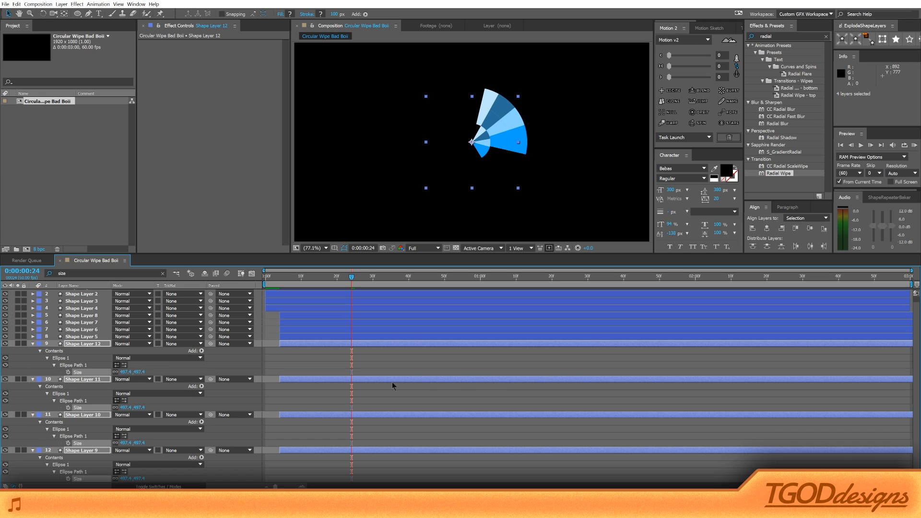
Shift Shape Layers 9–12 four frames later and scrub the animation to 0:00:00:58
key("alt+Page_Down")
key("alt+Page_Down")
key("alt+Page_Down")
key("alt+Page_Down")
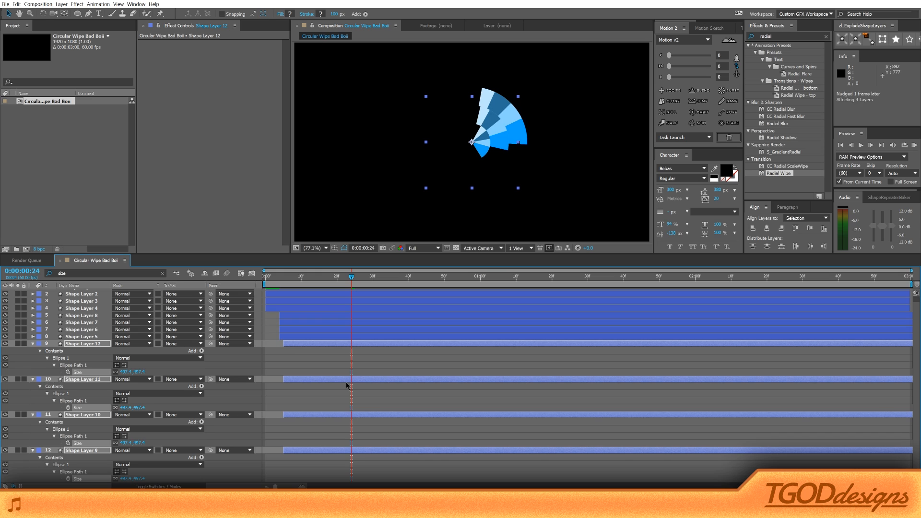
left_click(402, 362)
left_click_drag(274, 278, 474, 317)
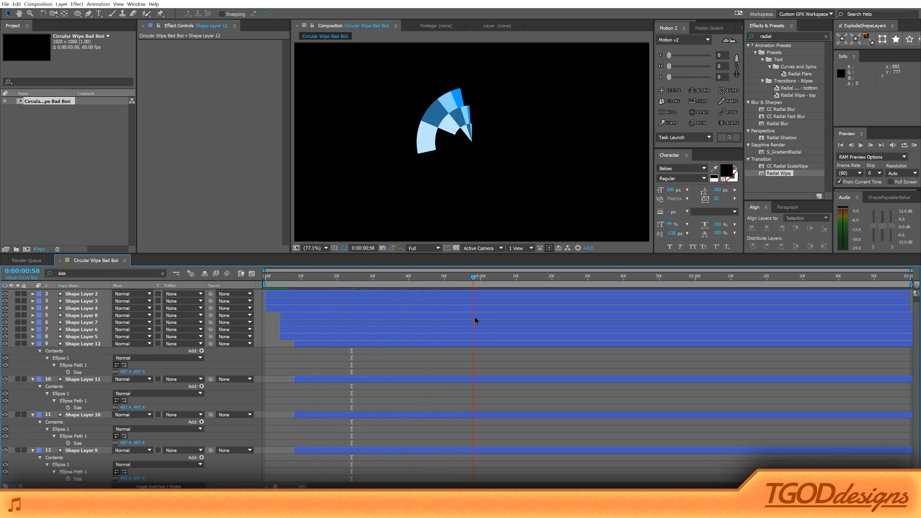
Shift Shape Layers 5–8 two frames earlier in the timeline
left_click(297, 315)
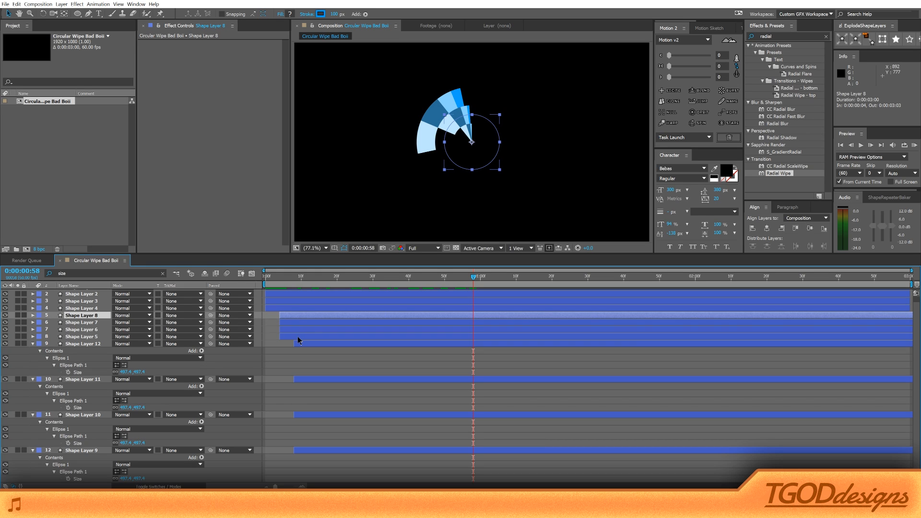
left_click(298, 337, "shift")
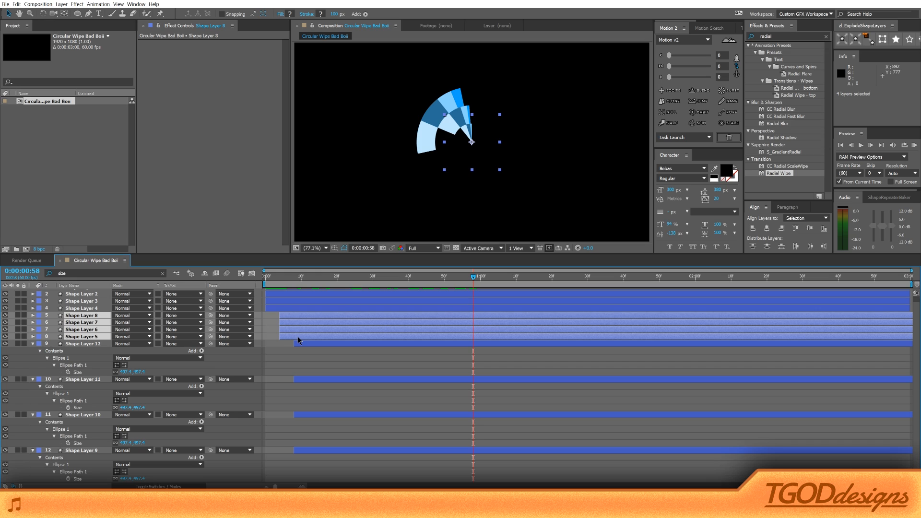
key("alt+Page_Up")
key("alt+Page_Up")
Shift Shape Layers 9–12 together four frames earlier in the timeline
left_click(300, 343)
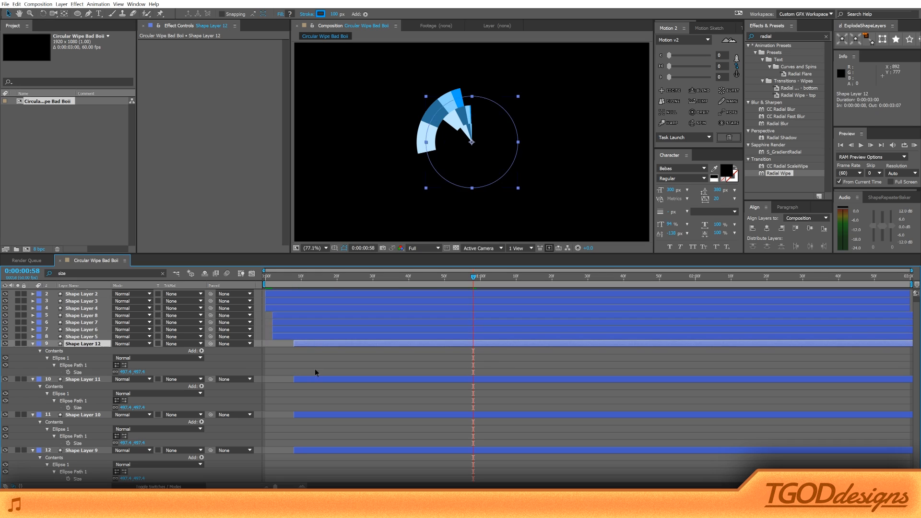
left_click(344, 450, "shift")
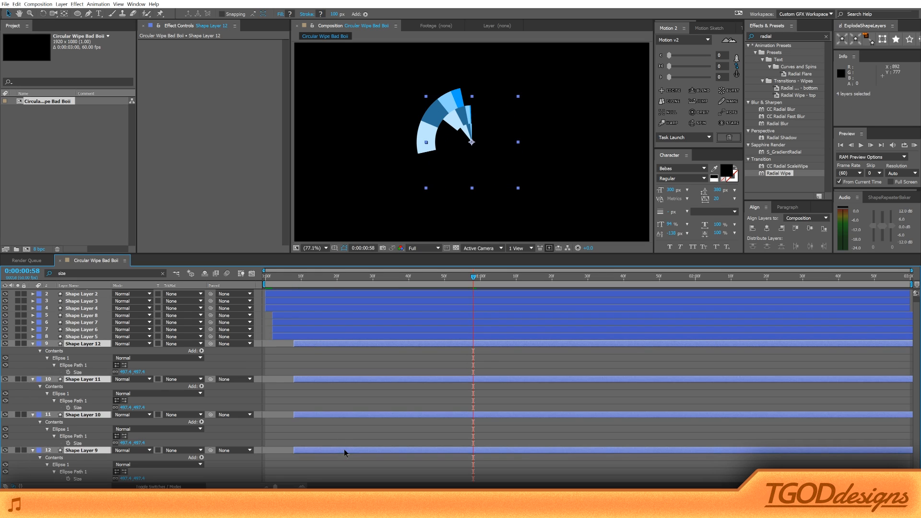
key("alt+Page_Up")
key("alt+Page_Up")
key("alt+Page_Up")
key("alt+Page_Up")
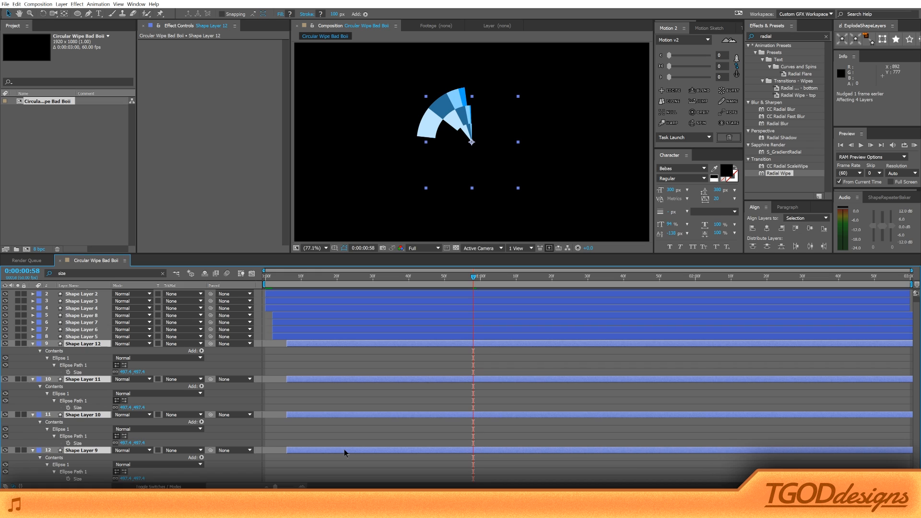
left_click(378, 438)
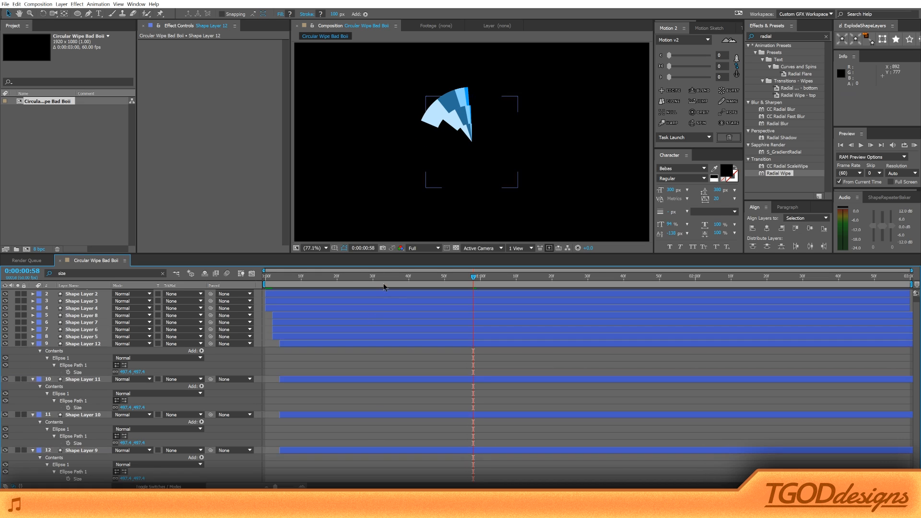
Scrub through the animation to check the staggered timing of the three concentric rings
left_click(301, 277)
left_click_drag(314, 278, 412, 303)
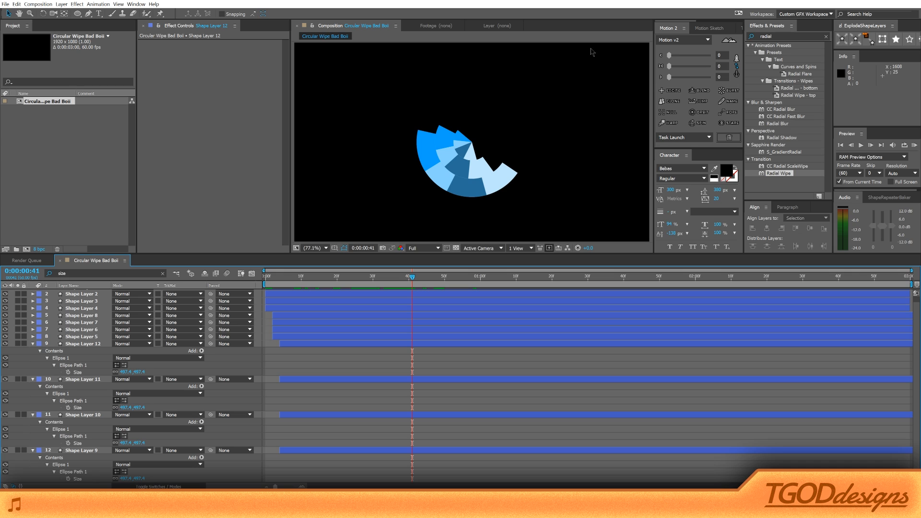
left_click_drag(291, 280, 426, 288)
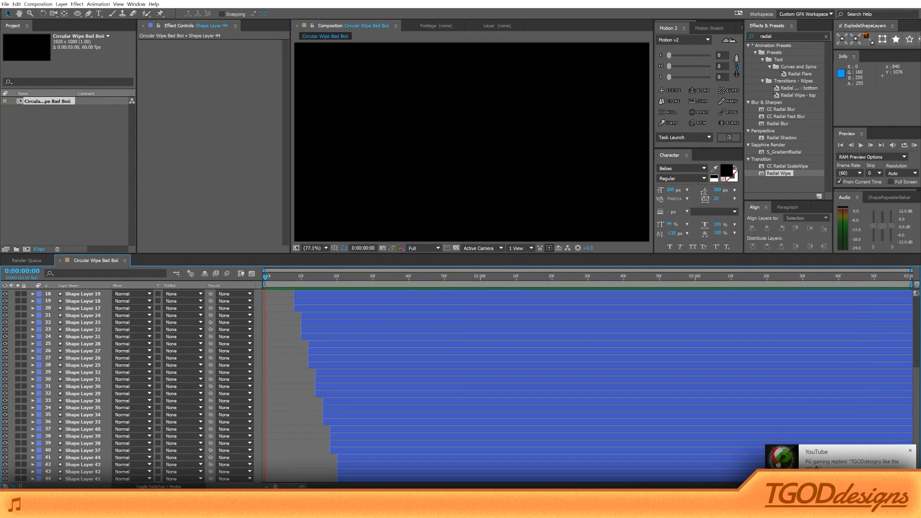
Play back the full multi-ring wipe, scrub it to 0:00:00:46 and review the staggered layer stack
key("space")
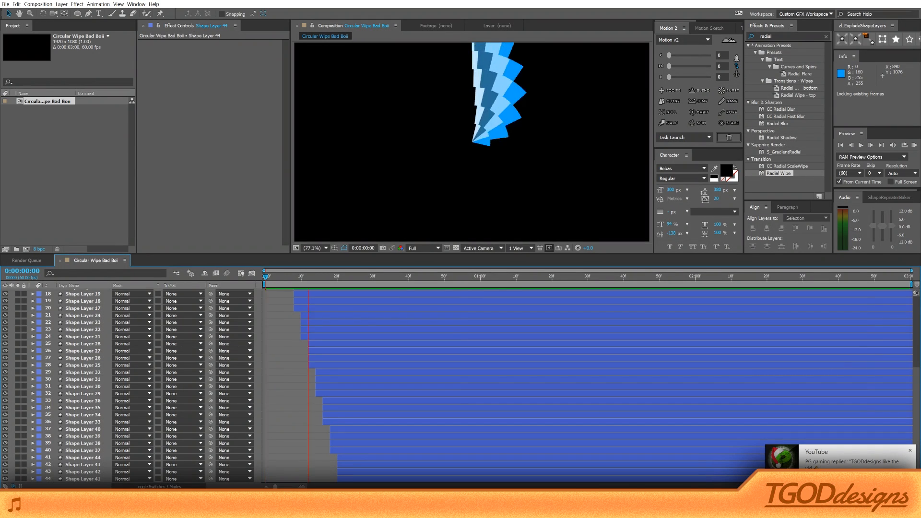
key("space")
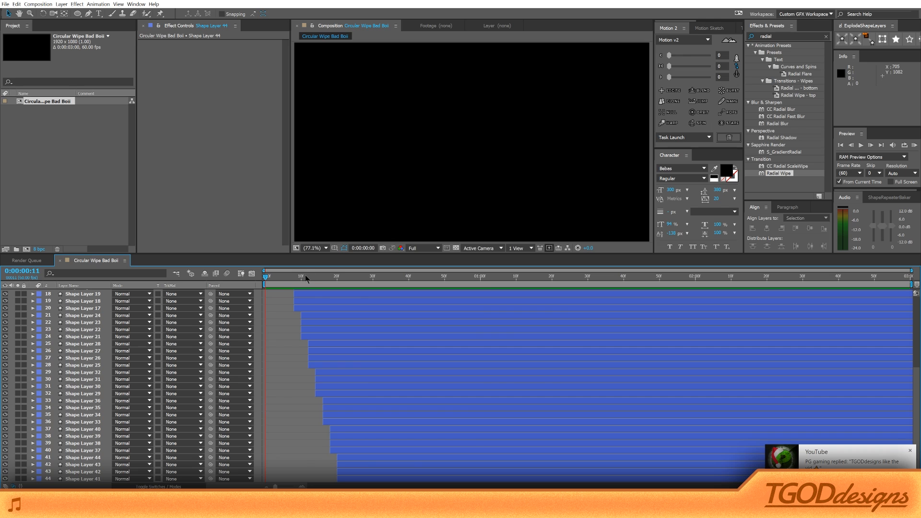
left_click_drag(306, 277, 431, 291)
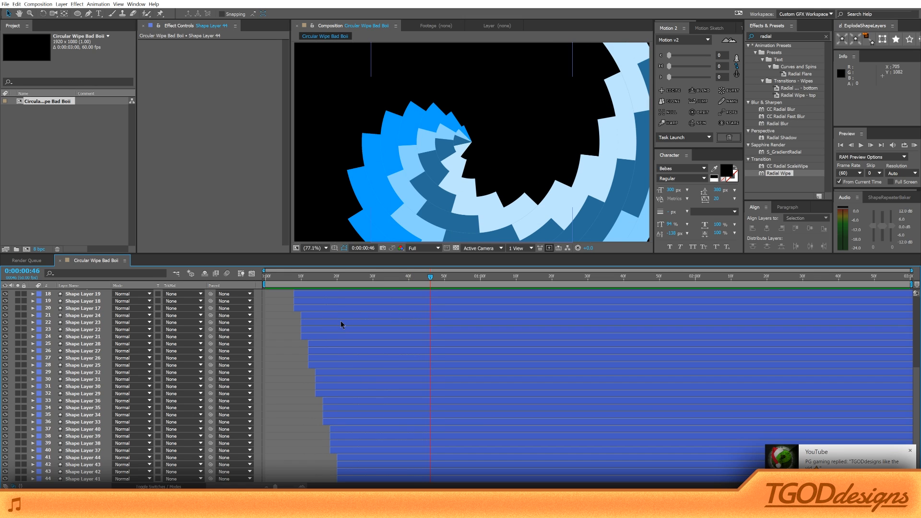
scroll(341, 322, "up", 6)
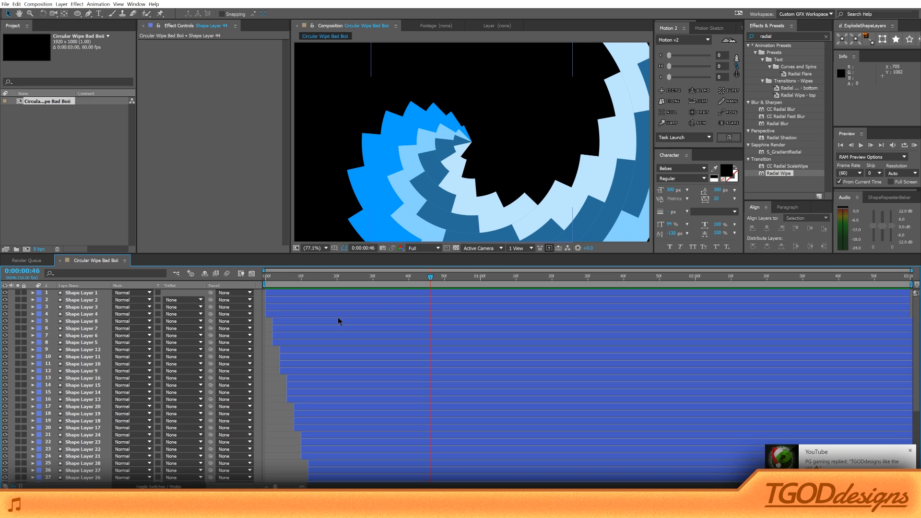
scroll(337, 317, "down", 2)
scroll(111, 353, "up", 2)
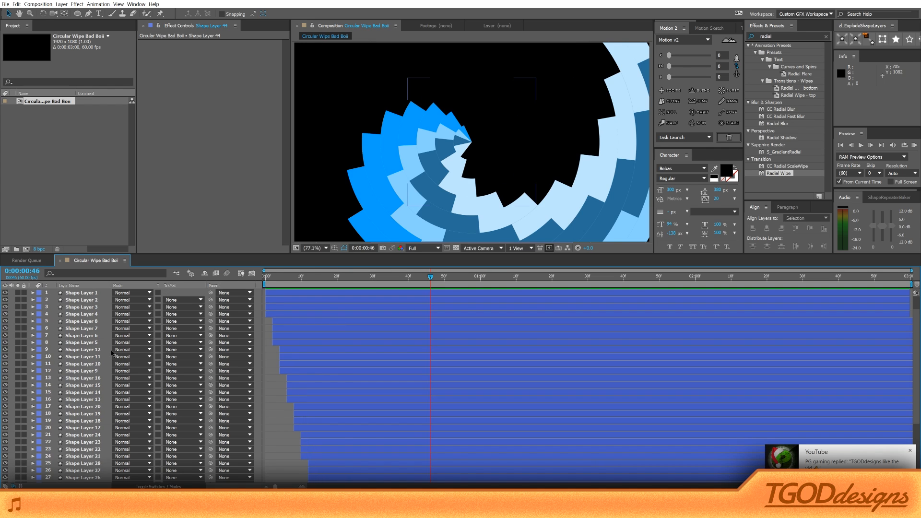
Add a null object above Shape Layer 1 and apply the Color Control effect to it
left_click(88, 294)
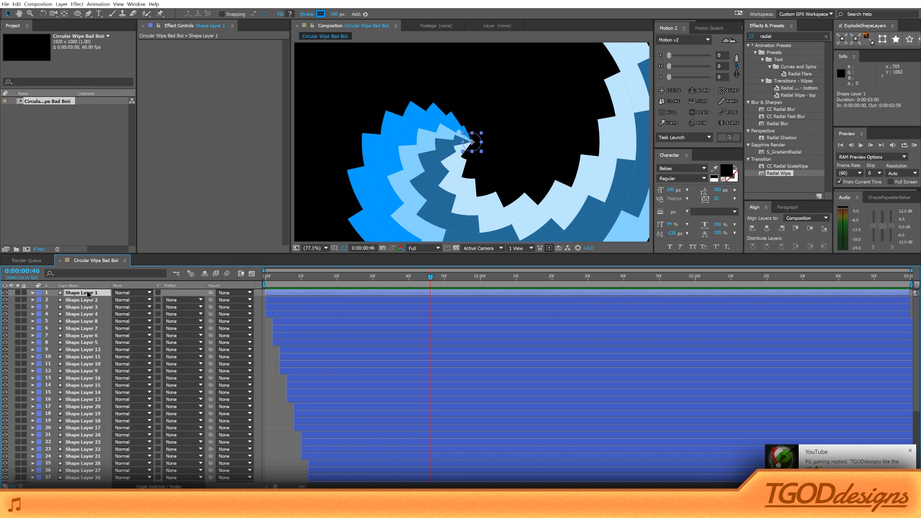
key("ctrl+alt+shift+y")
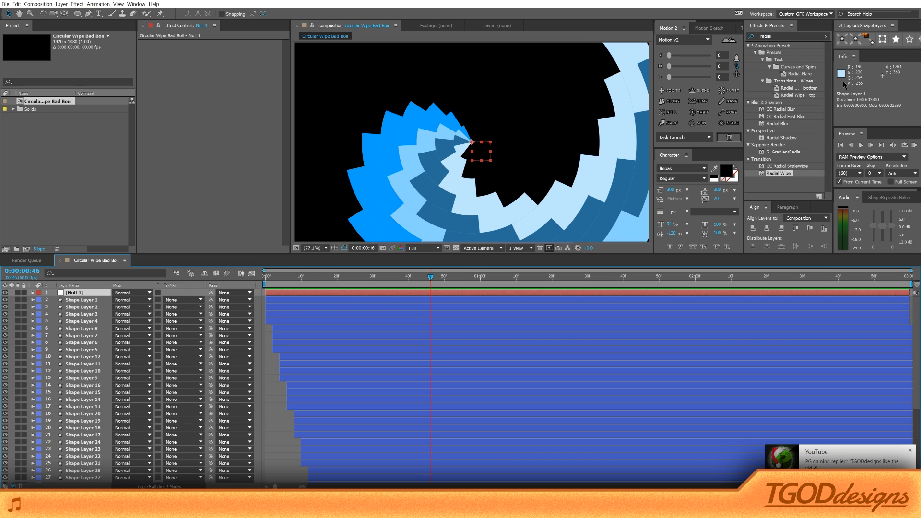
double_click(787, 36)
type("co")
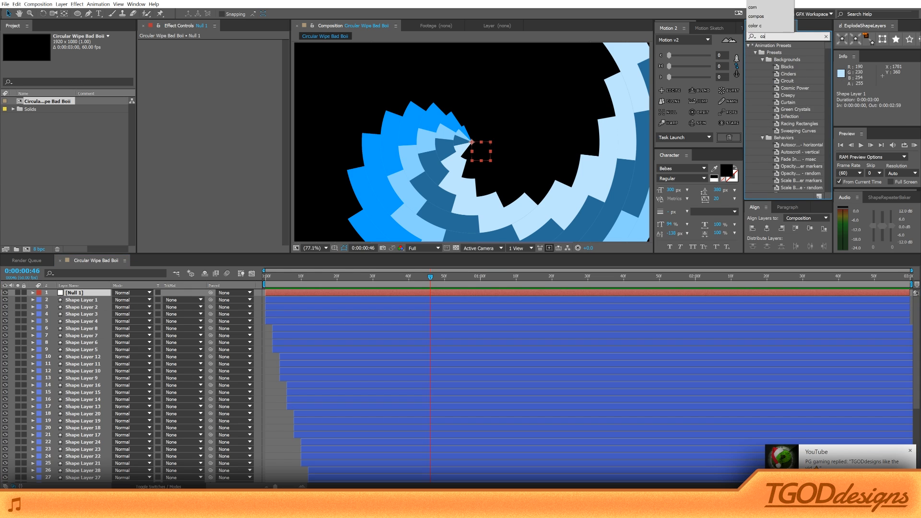
type("lor con")
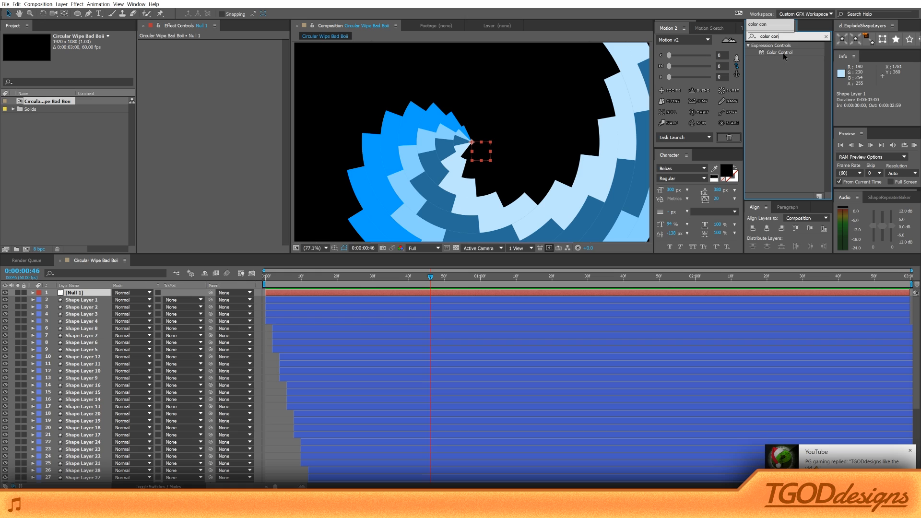
left_click_drag(785, 56, 225, 53)
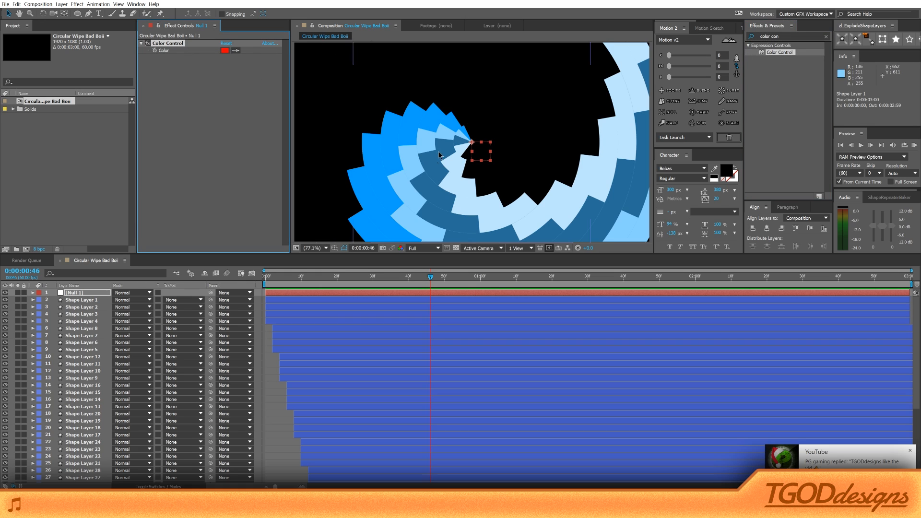
Delete the Color Control effect from the null layer
left_click(90, 301)
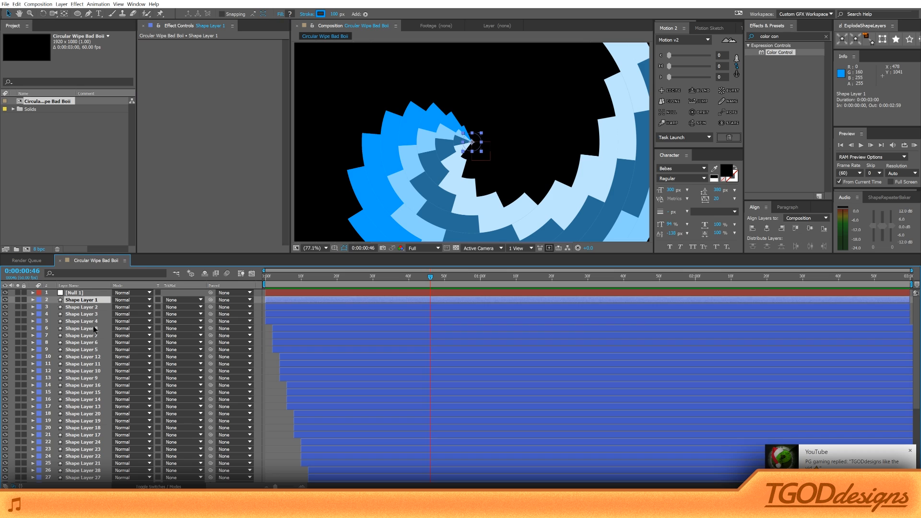
left_click(93, 329, "shift")
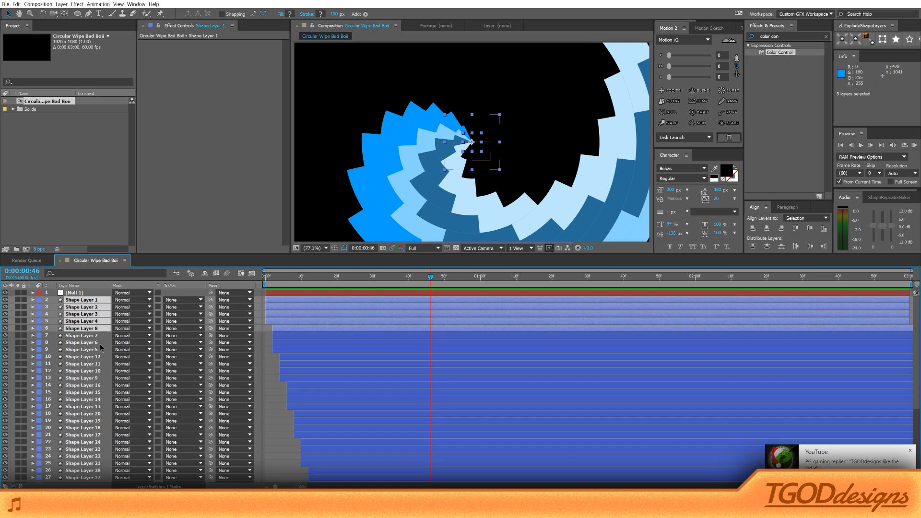
left_click(99, 342)
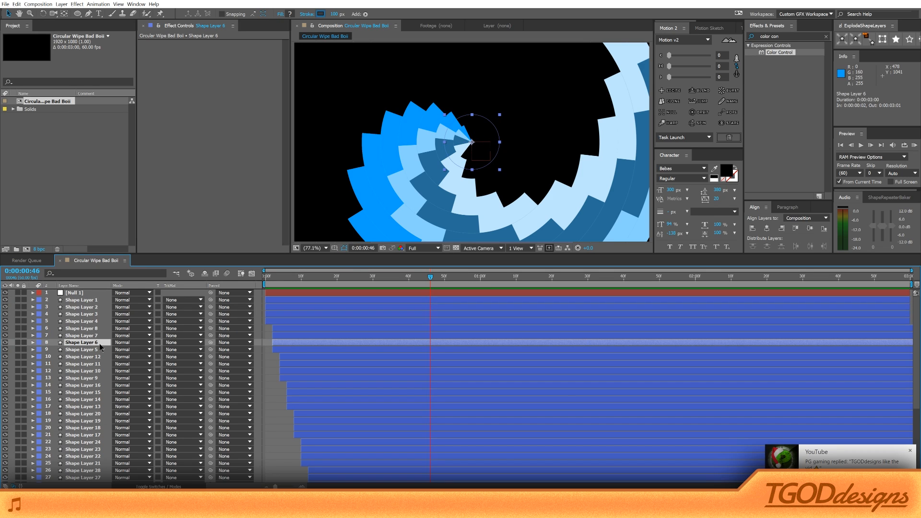
left_click(77, 292)
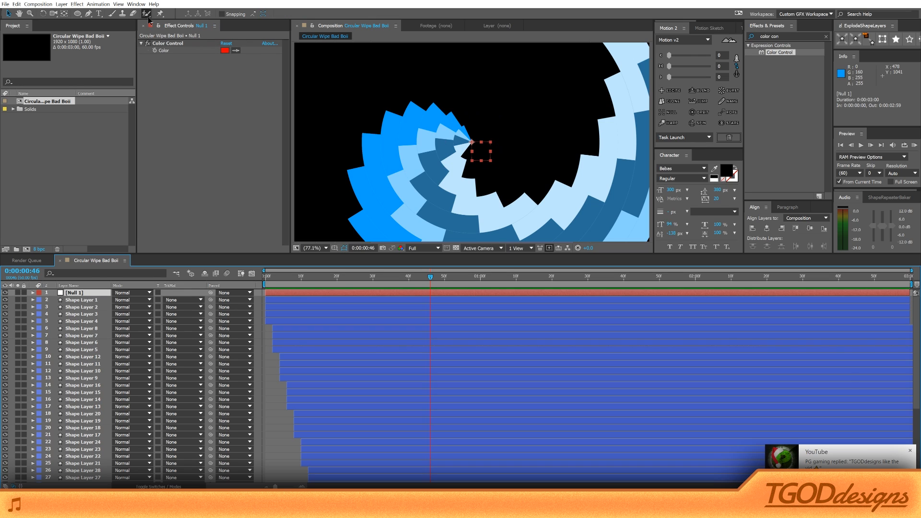
left_click(171, 43)
key("Delete")
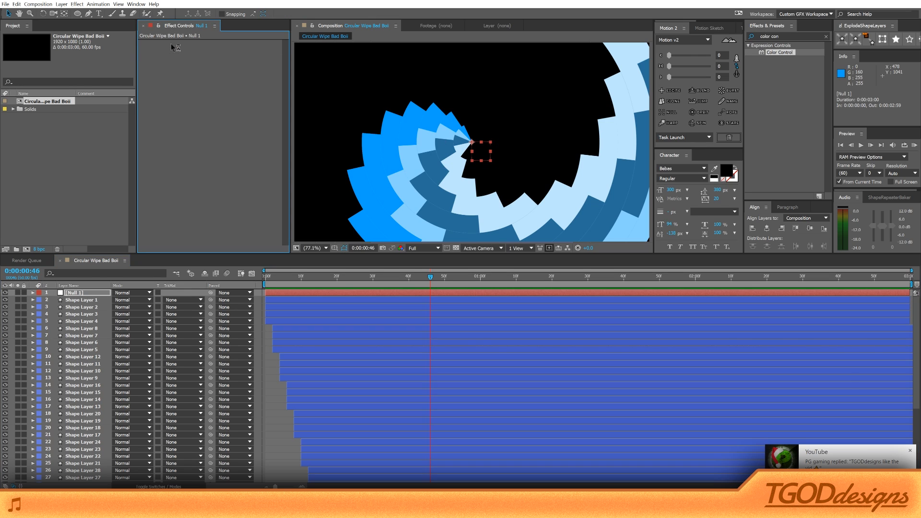
Dismiss the desktop notification and delete the null layer from the composition
left_click(89, 300)
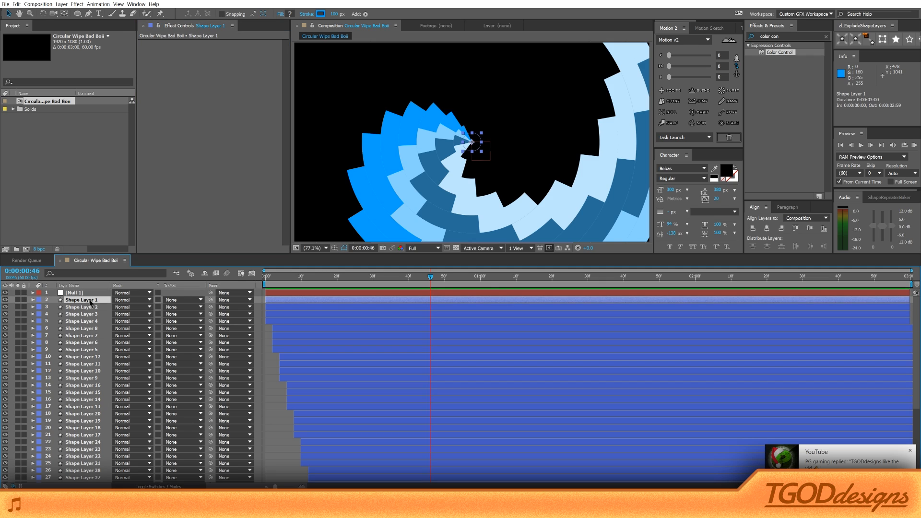
left_click(911, 451)
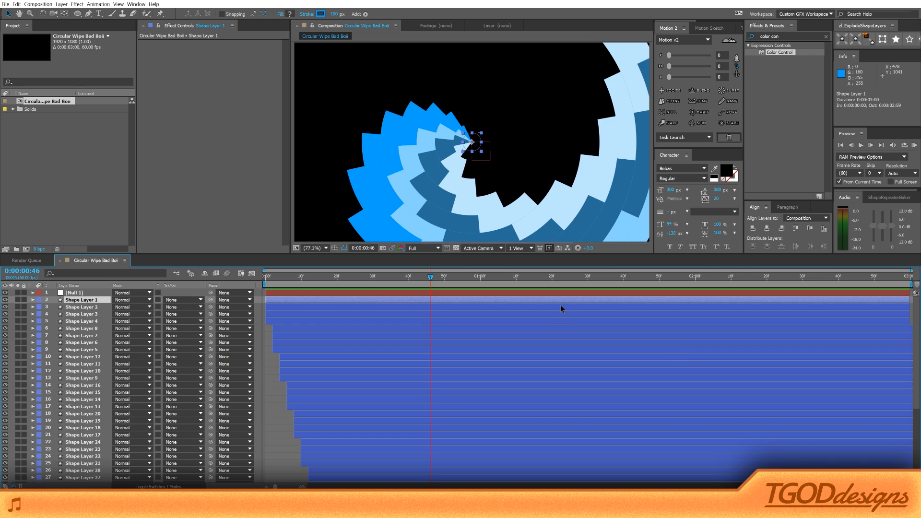
left_click(73, 293)
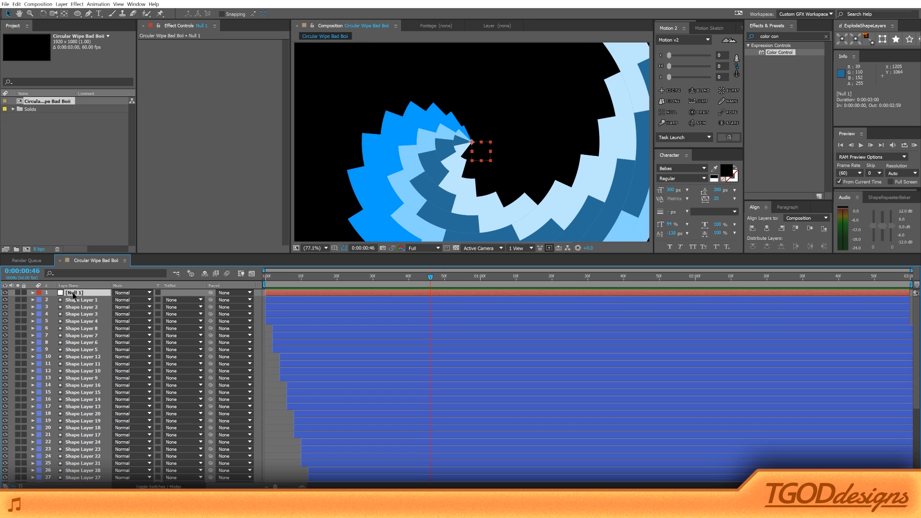
key("Delete")
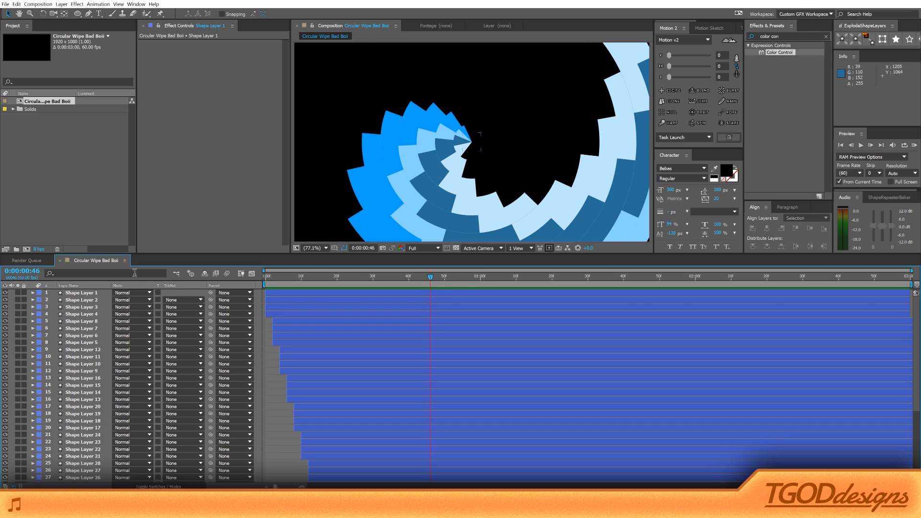
Scrub the wipe to 0:00:00:53 and hide all layers from Shape Layer 2 down through Shape Layer 44
left_click_drag(294, 275, 456, 304)
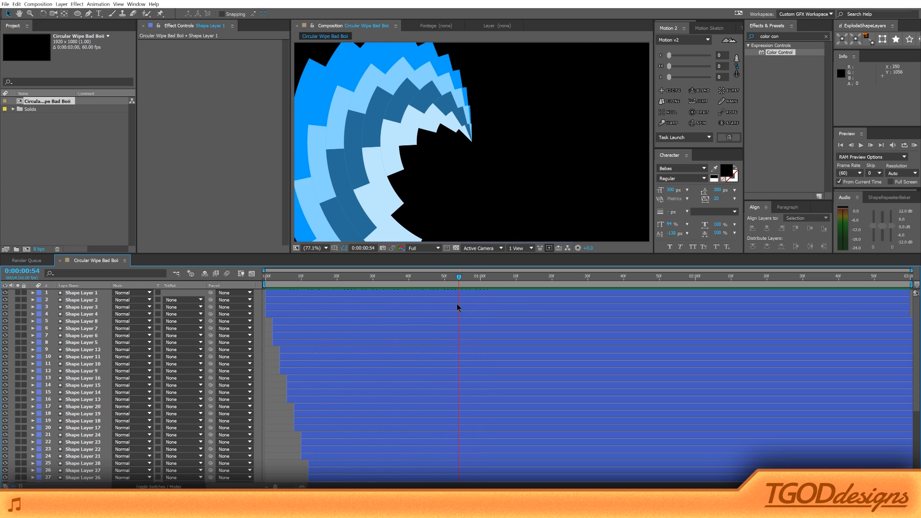
left_click(96, 299)
scroll(99, 369, "down", 5)
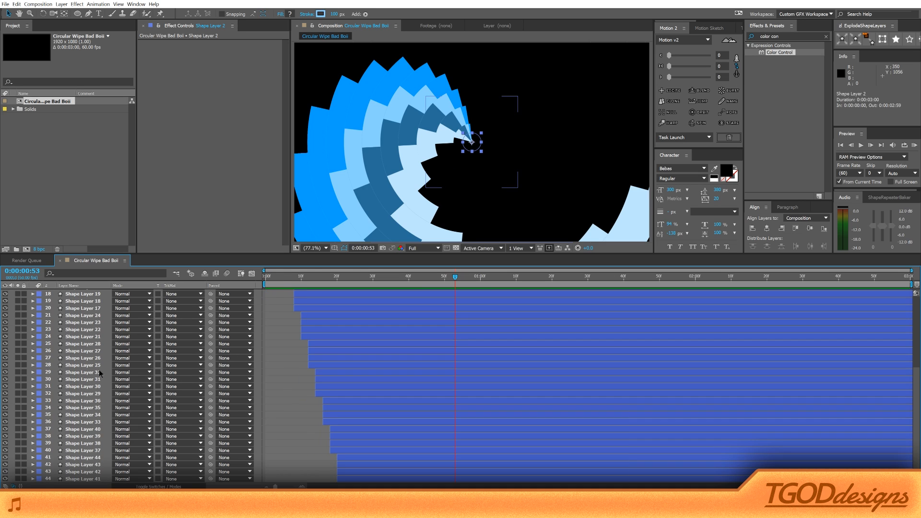
scroll(105, 417, "up", 1)
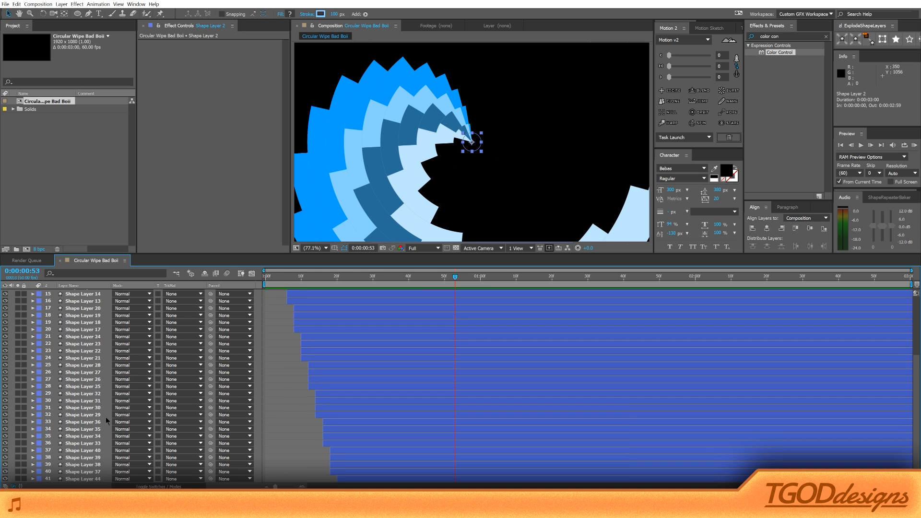
key("ctrl+a")
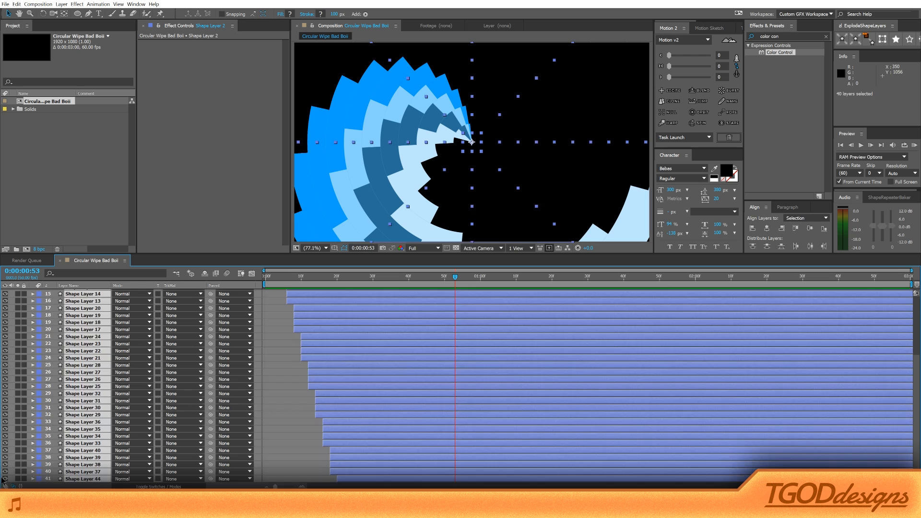
left_click(5, 479)
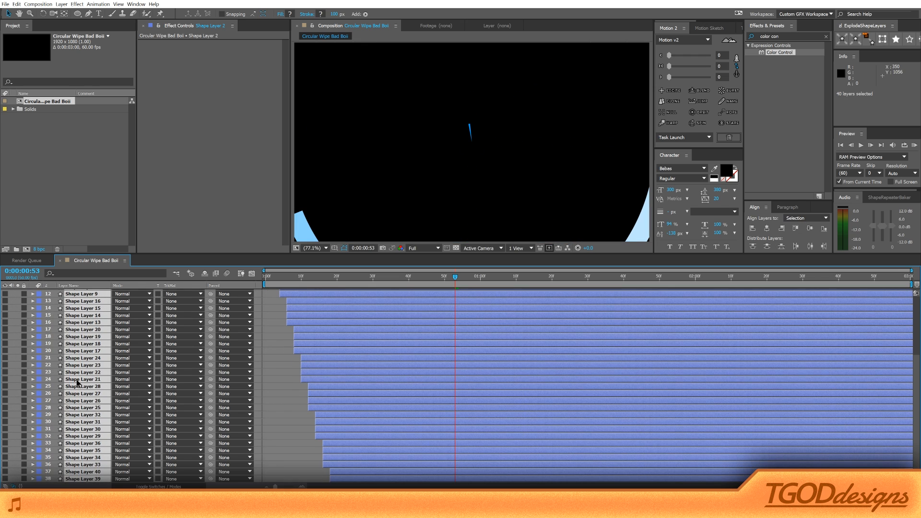
Reveal the Start and End keyframes of Shape Layer 1 and scrub its animation to 0:00:00:35
scroll(76, 379, "up", 5)
left_click(86, 294)
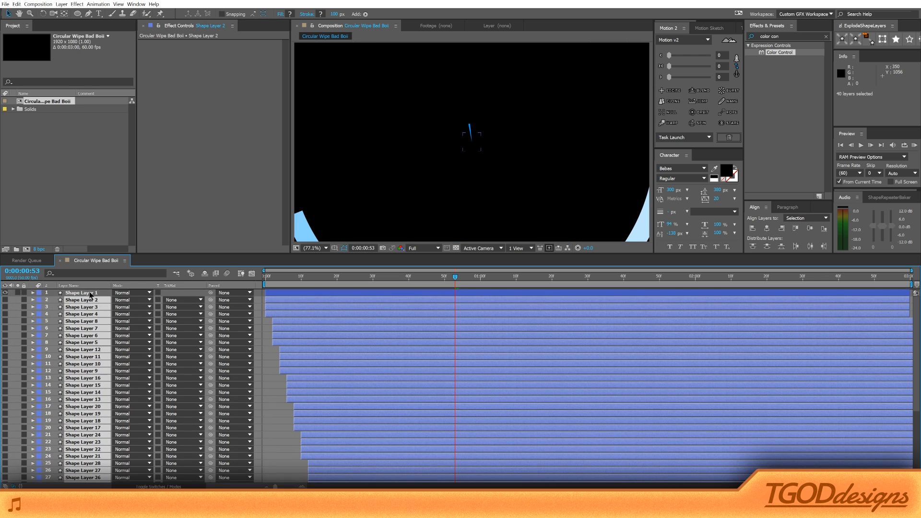
left_click(88, 293)
key("u")
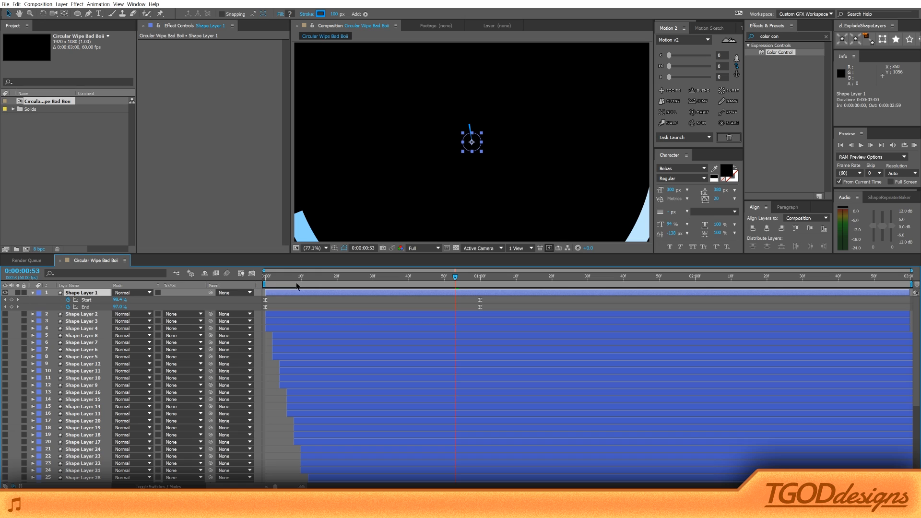
left_click(448, 278)
left_click_drag(416, 283, 391, 283)
left_click(380, 307)
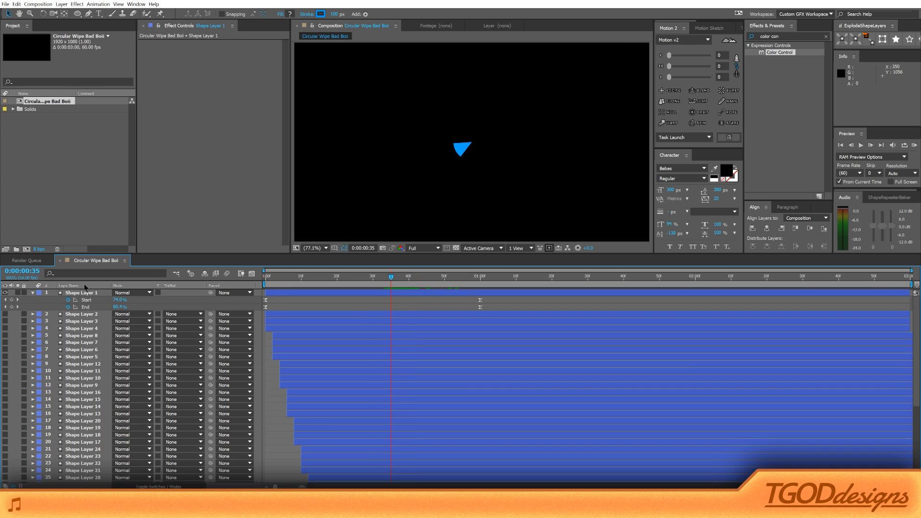
Filter the timeline properties by "content" and expand the Contents of Shape Layer 1 down to the Ellipse 1 group's items
left_click(70, 293)
left_click(75, 273)
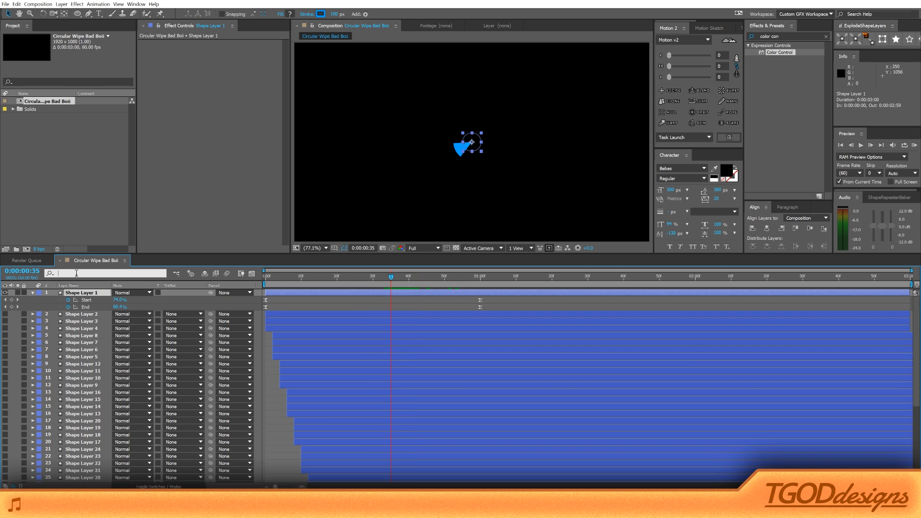
type("conts")
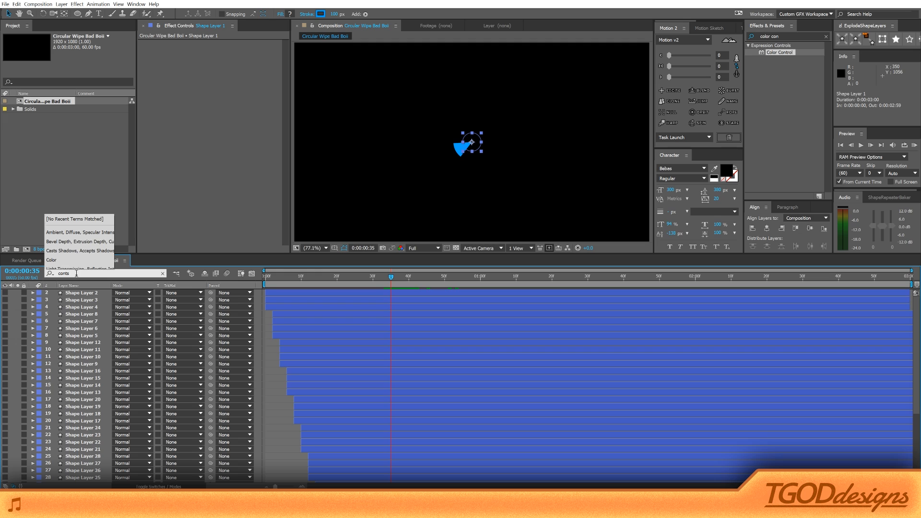
key("BackSpace")
type("ent")
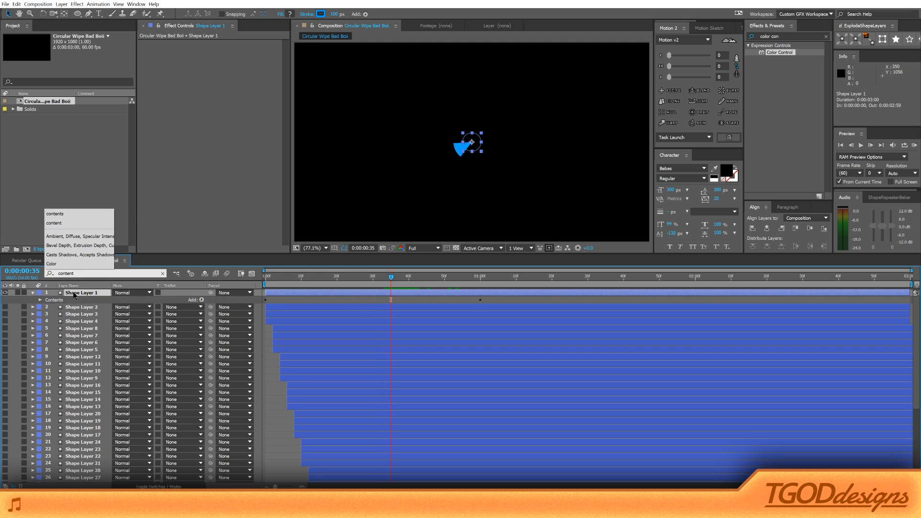
left_click(54, 300)
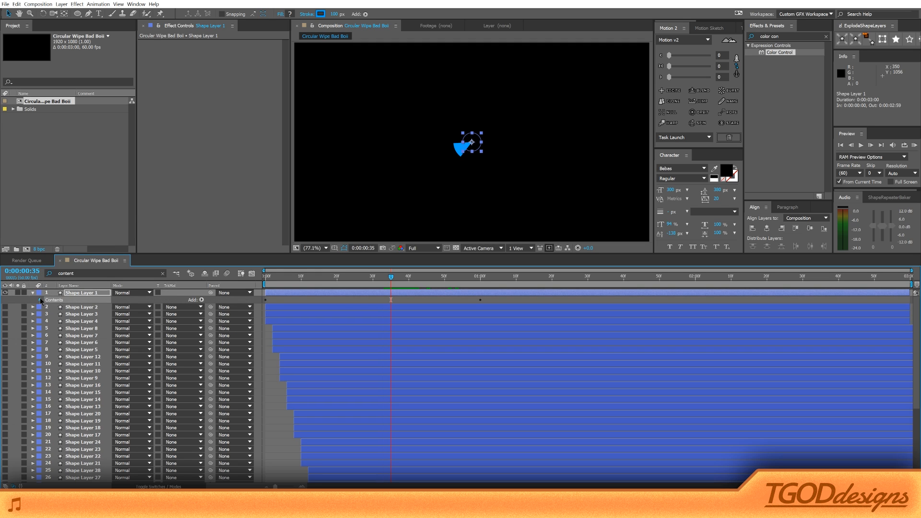
left_click(40, 300)
left_click(48, 307)
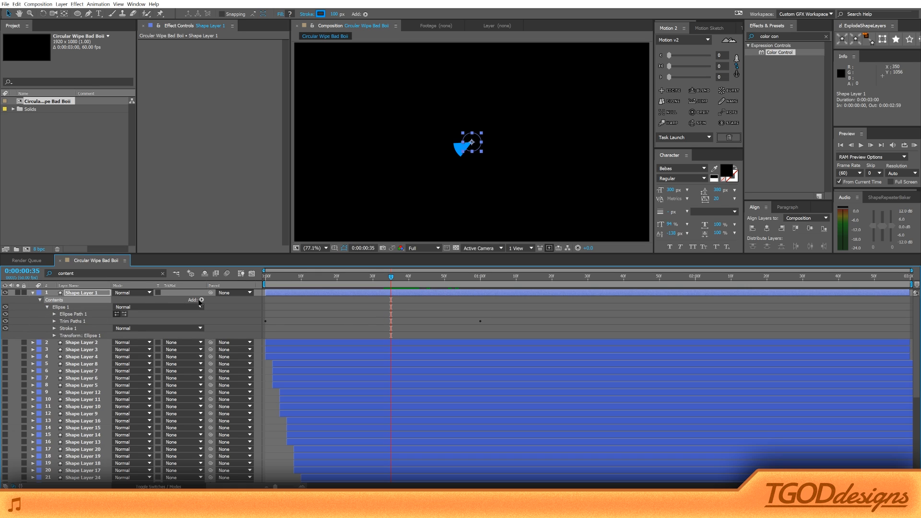
Move the playhead to 0:00:00:37 and add a Repeater to the Ellipse 1 group of Shape Layer 1
left_click(320, 284)
left_click_drag(320, 284, 399, 287)
left_click(71, 315)
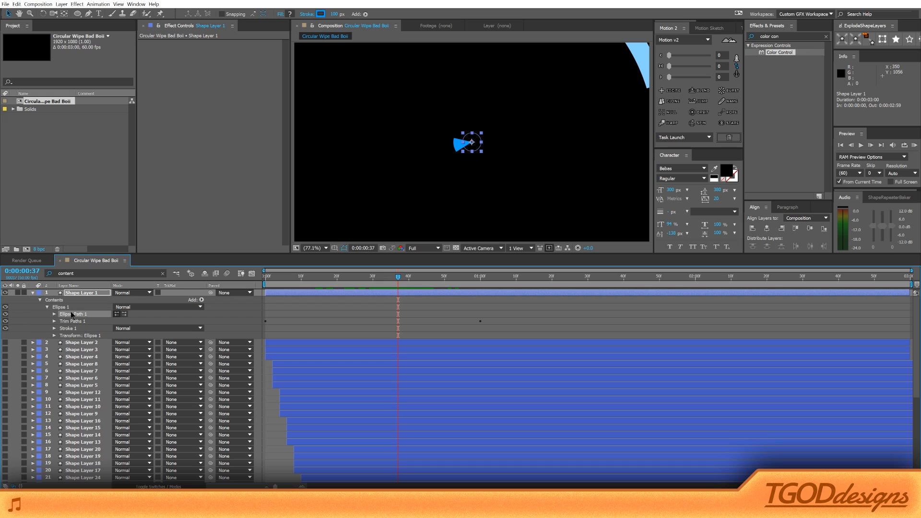
left_click(57, 308)
left_click(77, 314)
left_click(202, 300)
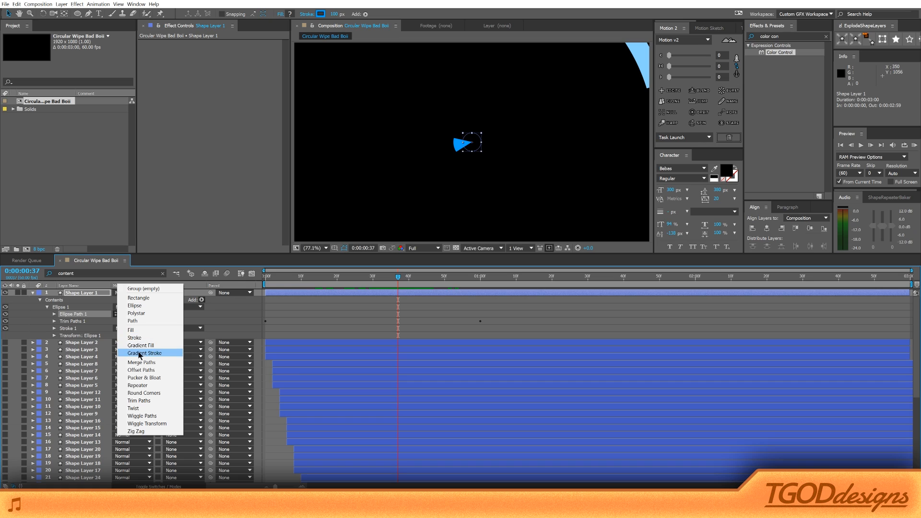
left_click(139, 386)
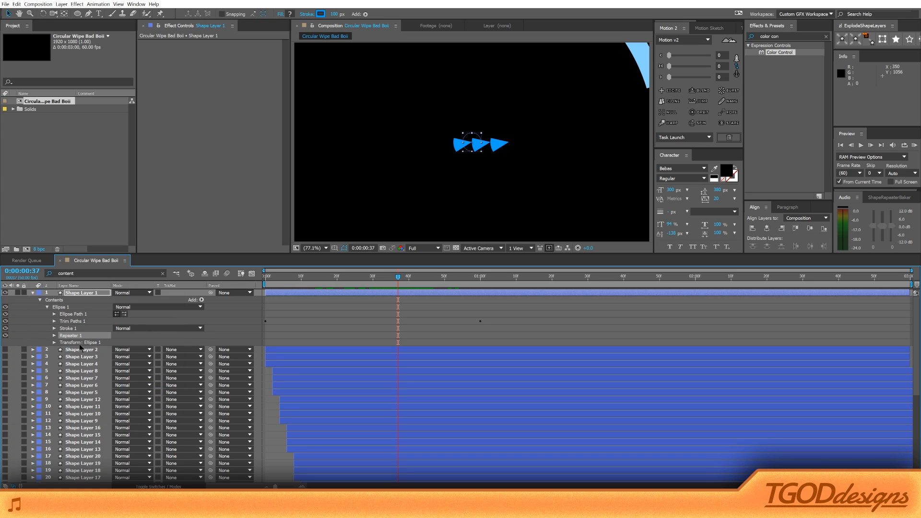
Expand the transform settings of Repeater 1 and set its horizontal Position to 0
left_click(54, 336)
left_click(59, 365)
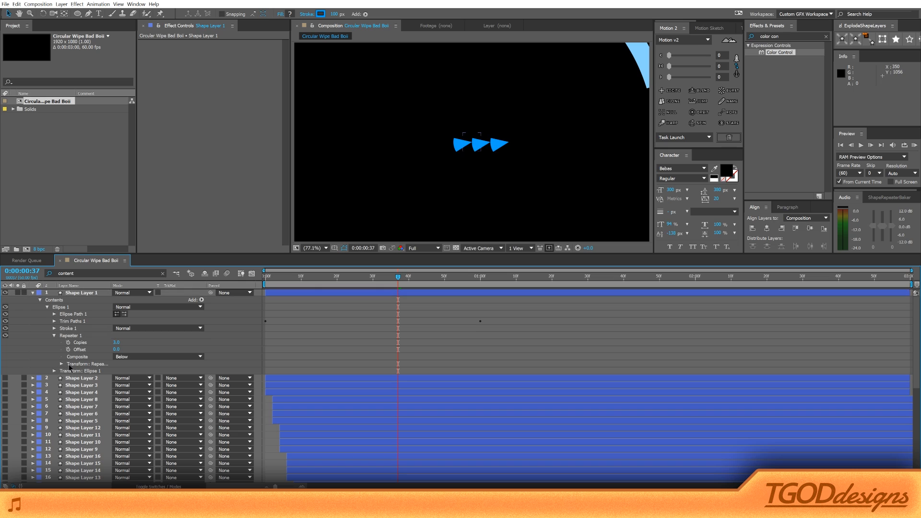
left_click(62, 364)
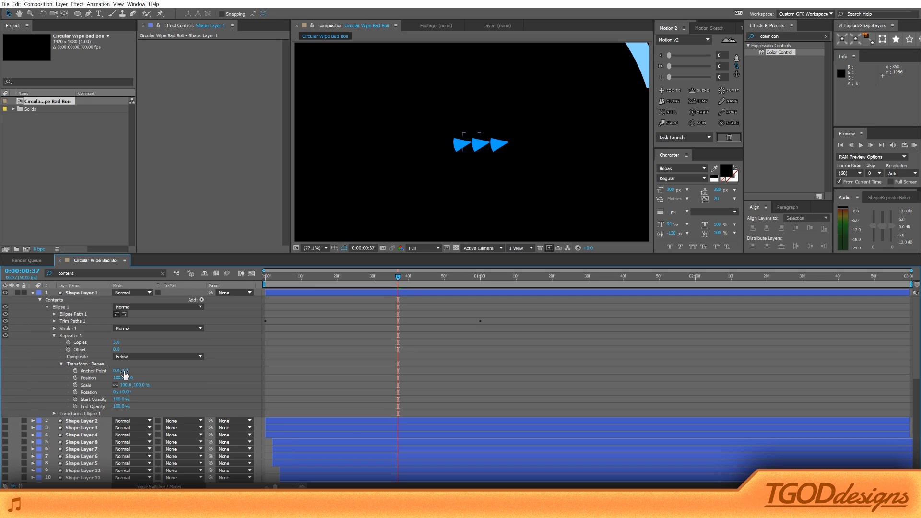
left_click(117, 378)
type("0")
key("Return")
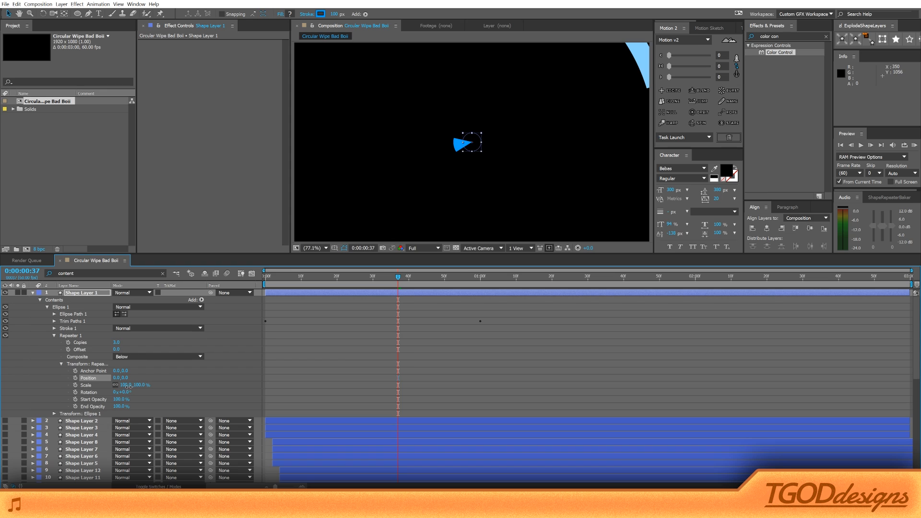
Try enlarging the repeated copies of the wedge by raising the Repeater's Scale to about 278%
mouse_move(126, 385)
left_mouse_down()
mouse_move(191, 383)
mouse_move(129, 385)
mouse_move(134, 391)
left_mouse_up()
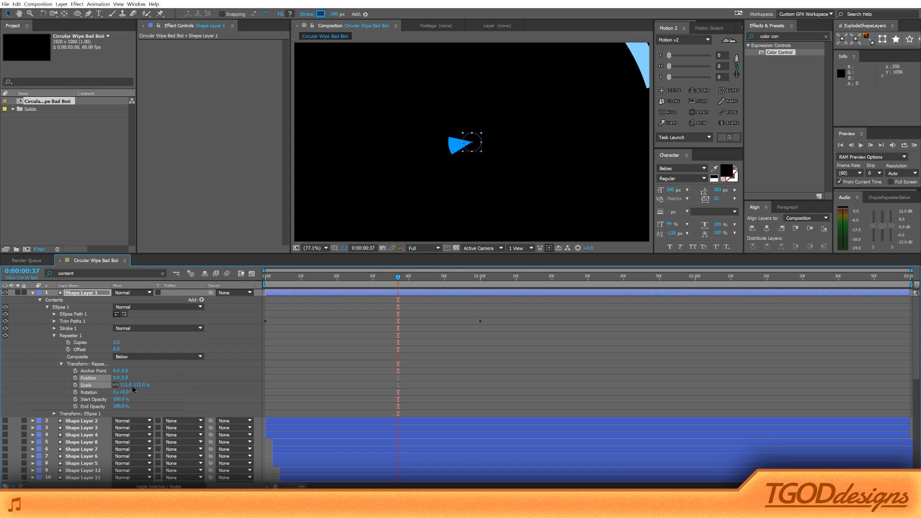
left_click(99, 294)
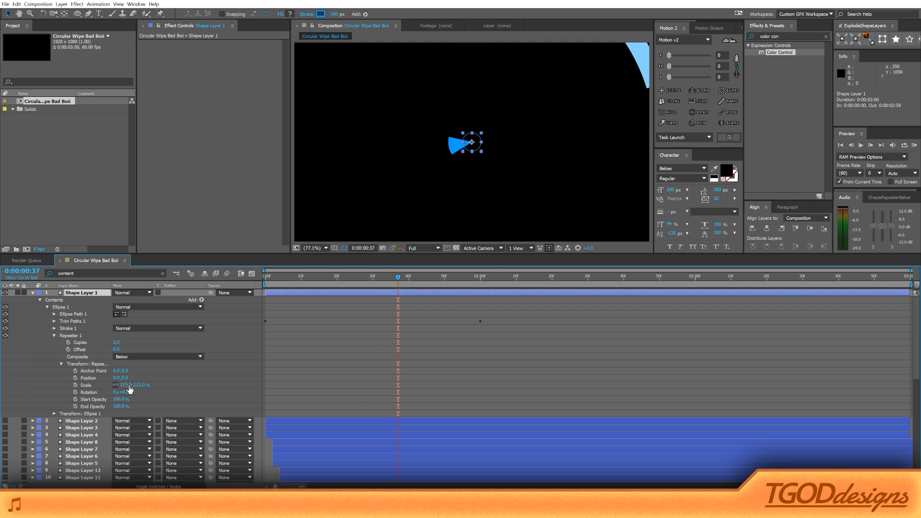
left_click_drag(129, 385, 204, 393)
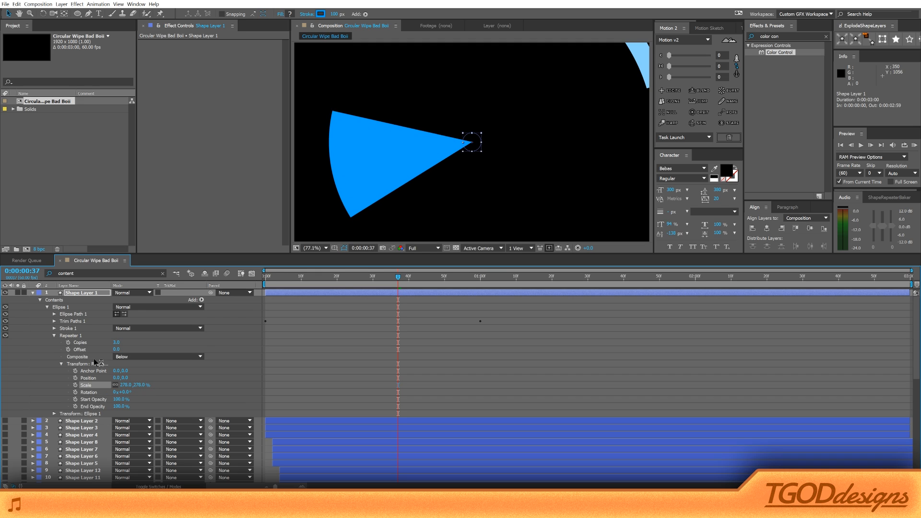
Set the Scale in the Repeater's transform to 10%
left_click(126, 385)
type("10")
key("Return")
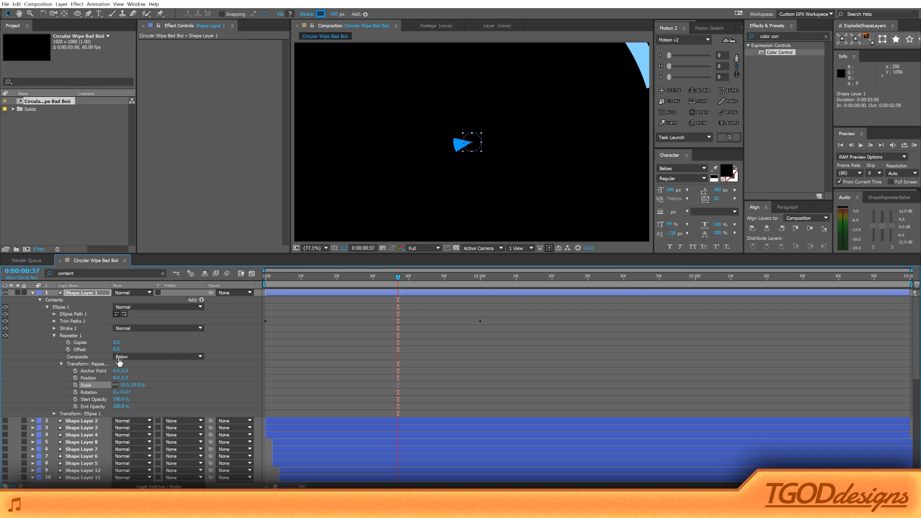
Clear the timeline's property filter and collapse Shape Layer 1
left_click(88, 293)
key("u")
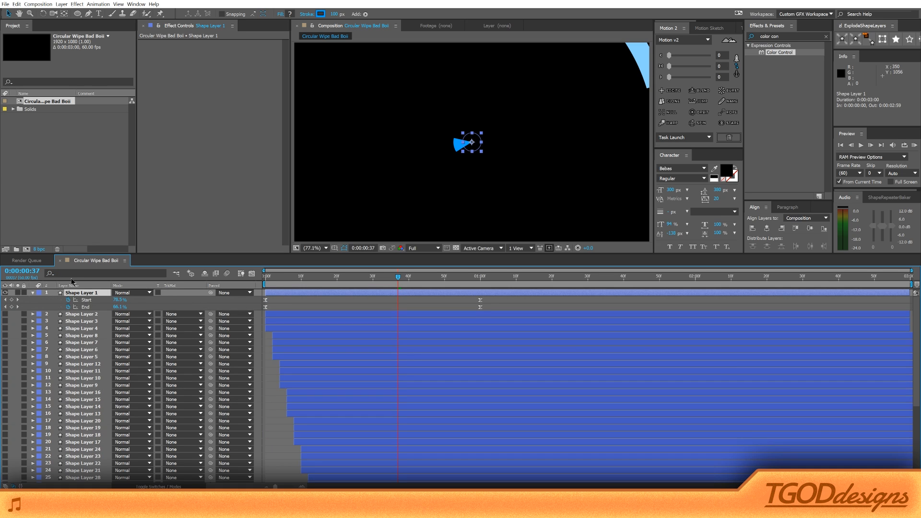
key("u")
left_click(262, 371)
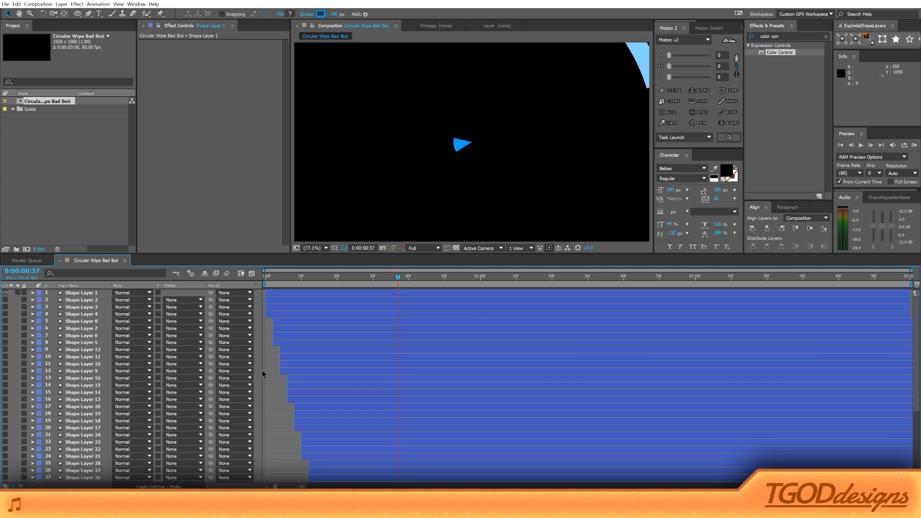
Review the layer stack down to Shape Layer 41, select all layers and move the playhead to 0:00:00:20
scroll(271, 387, "down", 6)
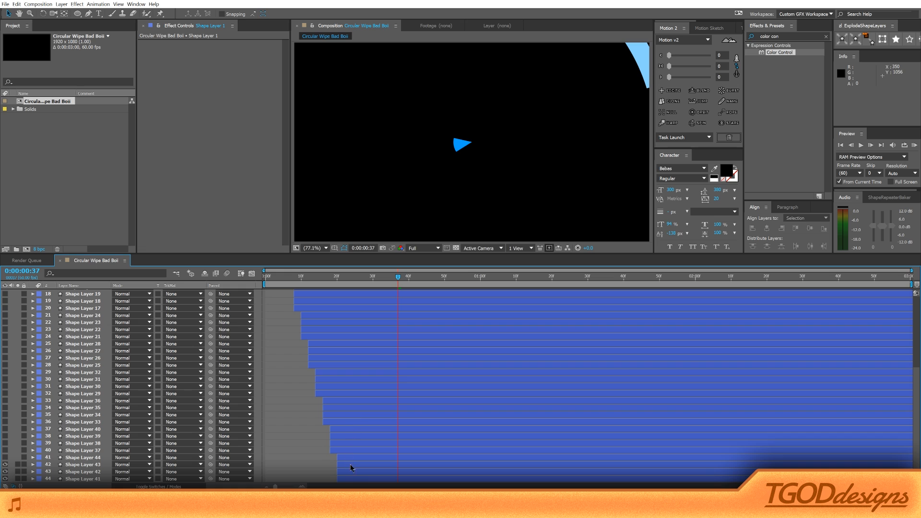
left_click(354, 476)
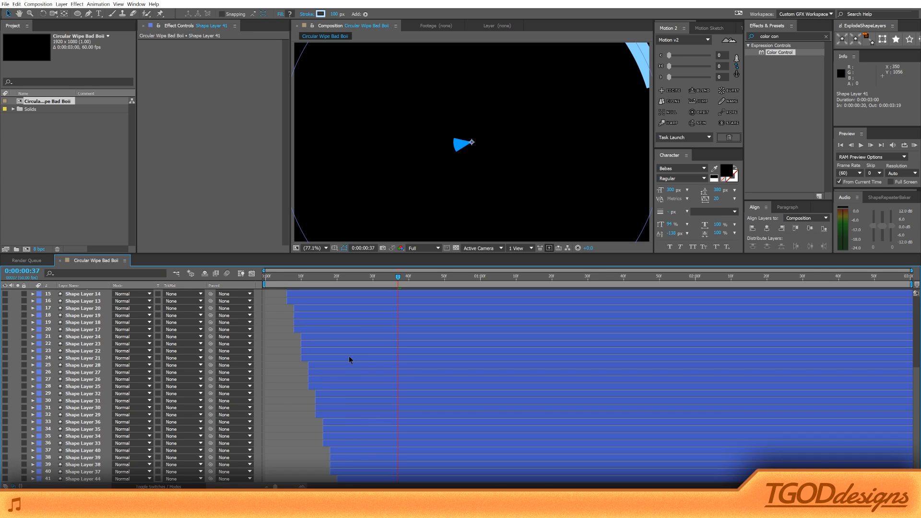
scroll(349, 356, "up", 5)
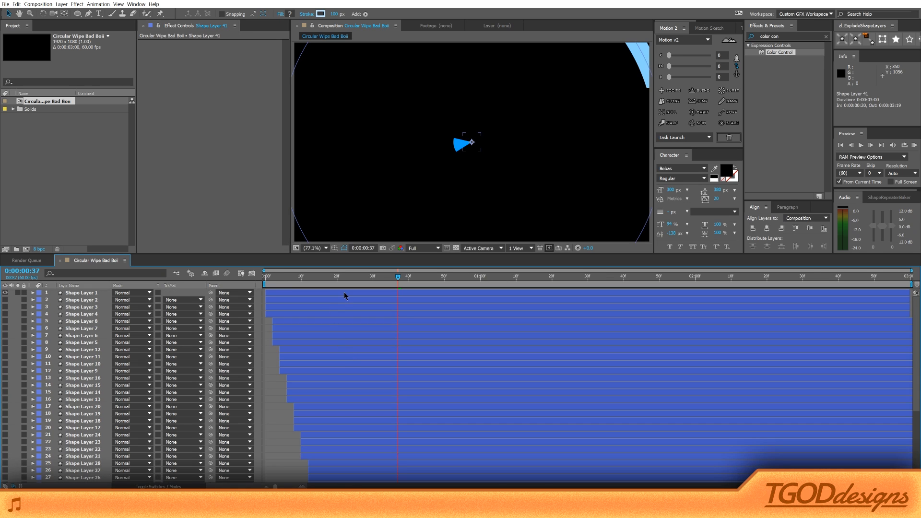
key("ctrl+a")
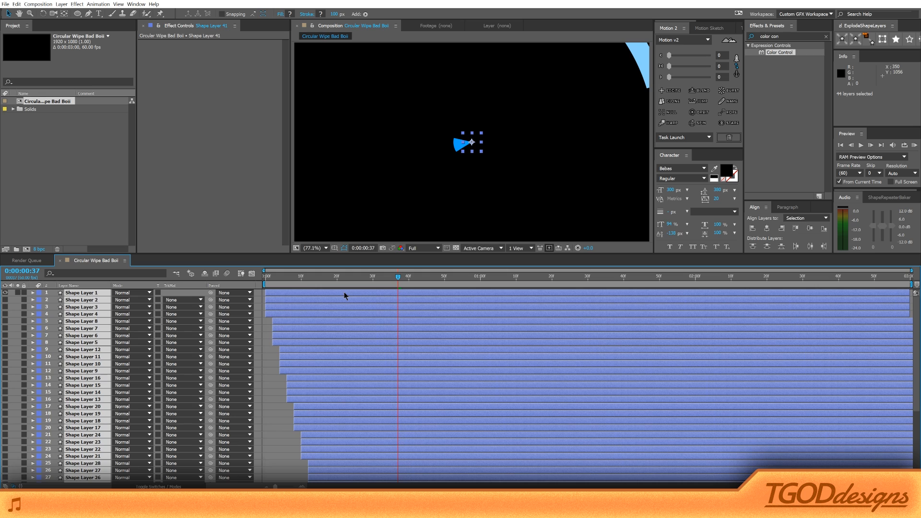
left_click_drag(347, 275, 338, 279)
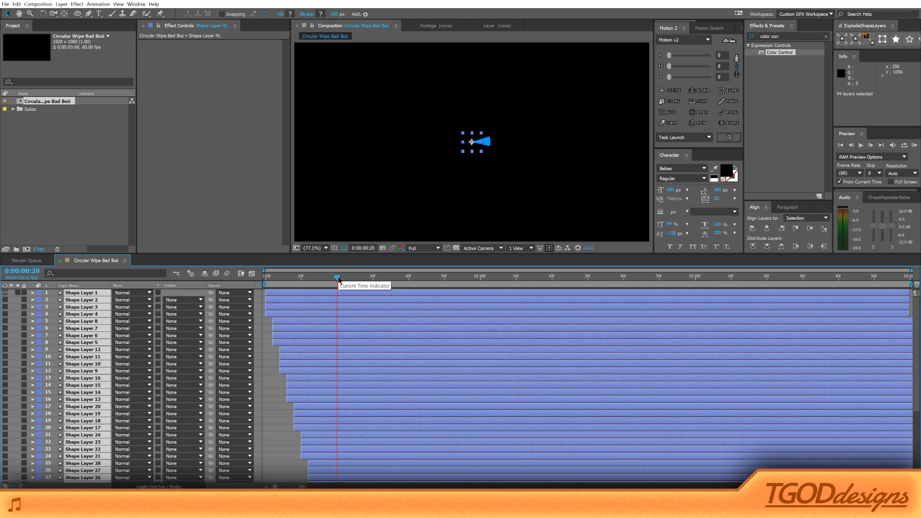